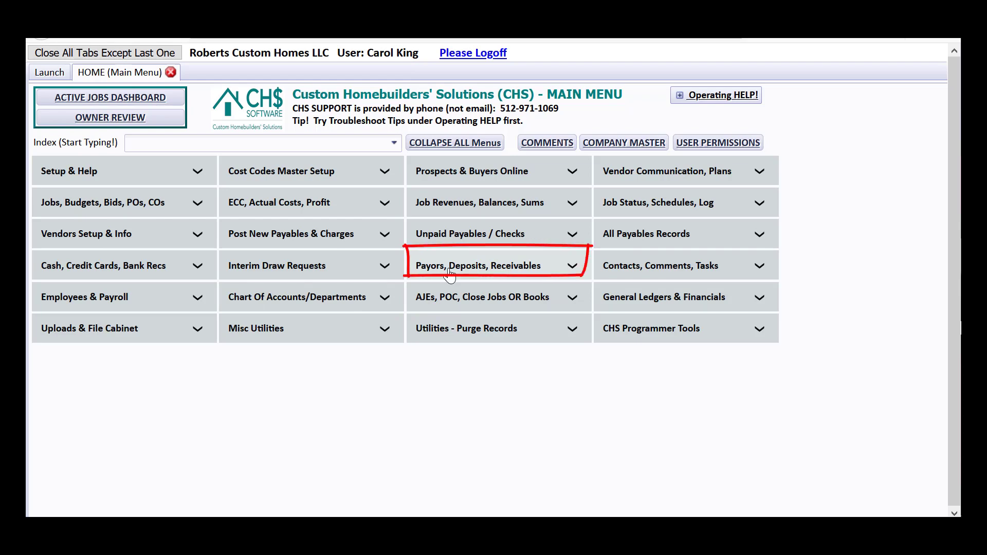
# Step: Open Bank Deposits under Payors, Deposits, Receivables, then close it again
pyautogui.click(449, 276)
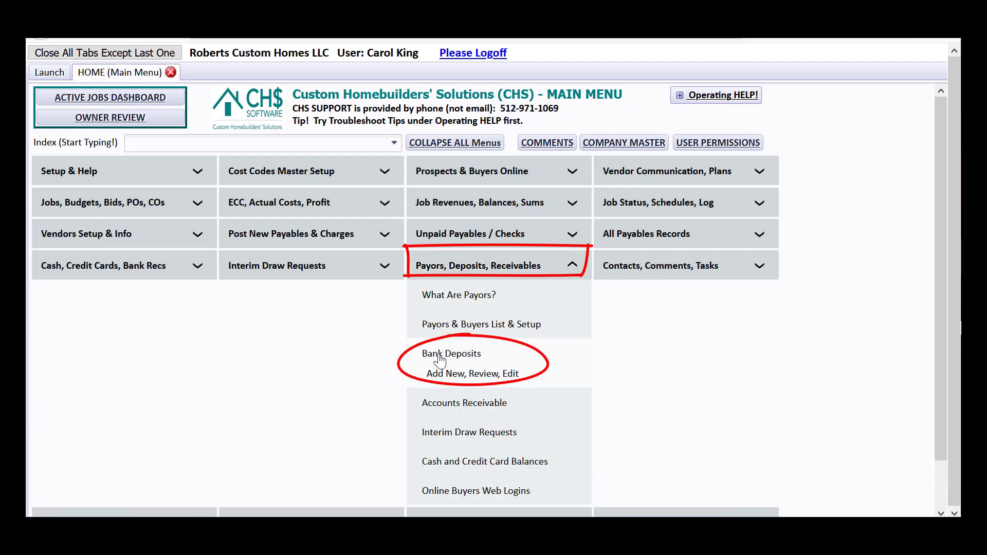
pyautogui.click(448, 359)
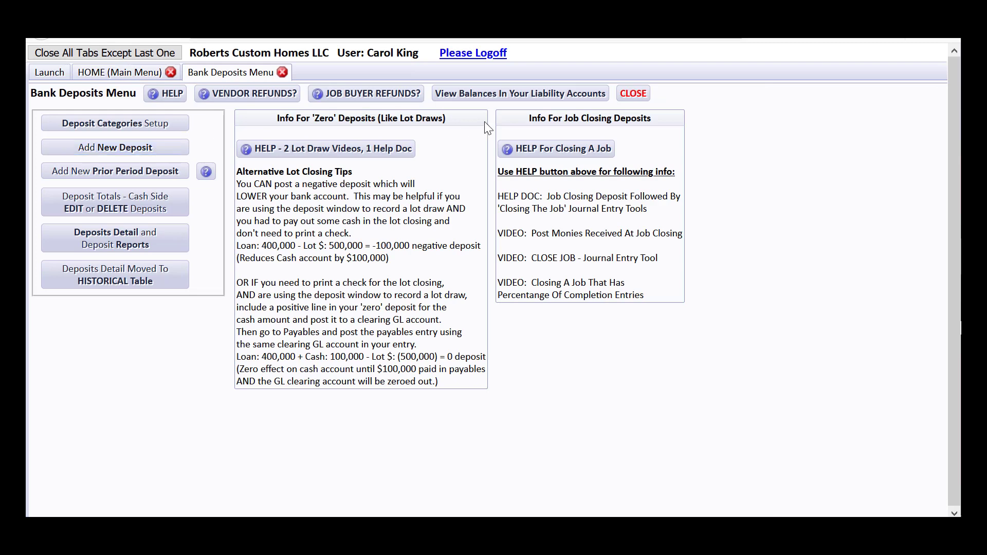
pyautogui.click(633, 93)
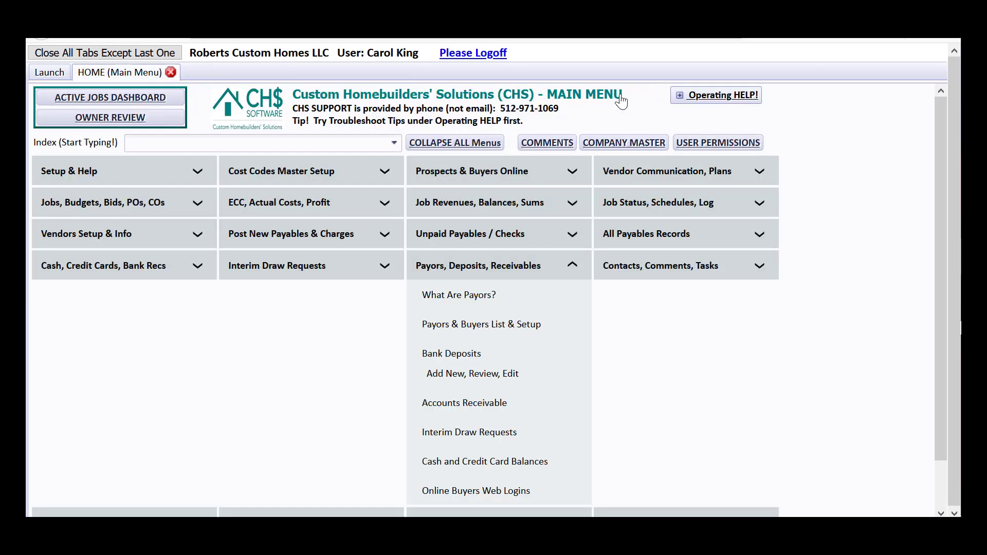
# Step: Search the menu index for 'deposit' and open Bank Deposits from the results
pyautogui.click(330, 138)
pyautogui.write('deposi')
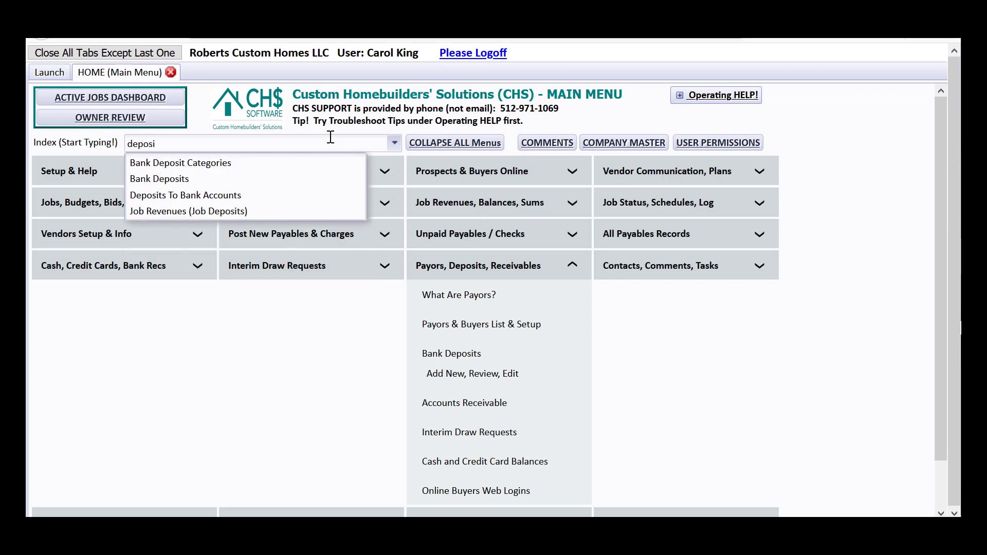
pyautogui.write('t')
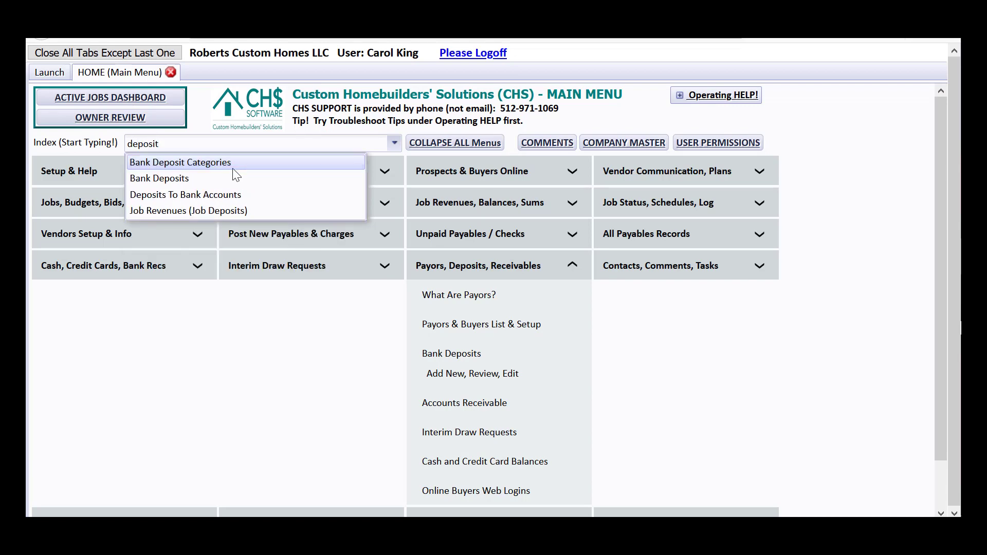
pyautogui.click(196, 179)
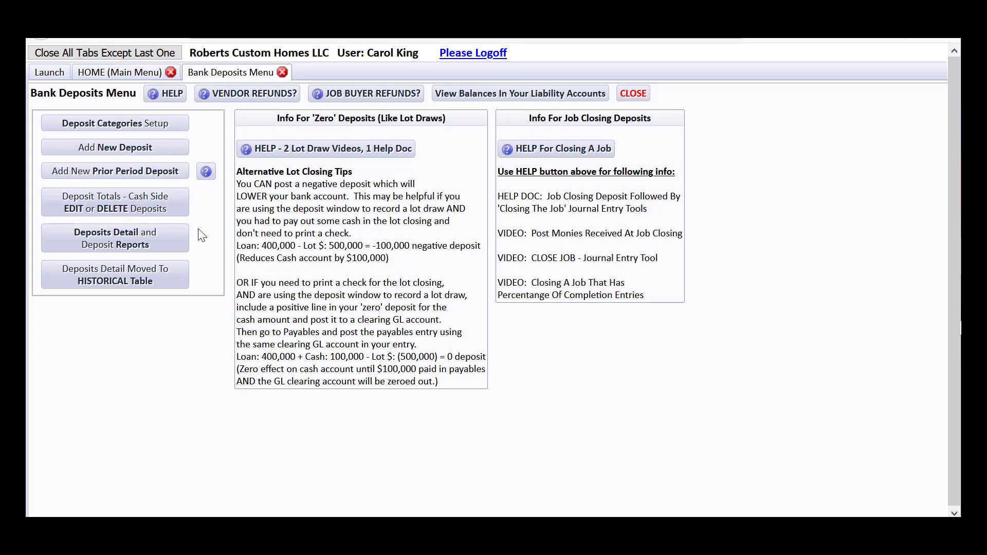
# Step: Open the Posting A Bank Deposit help PDF from HELP in Adobe Acrobat DC
pyautogui.click(170, 94)
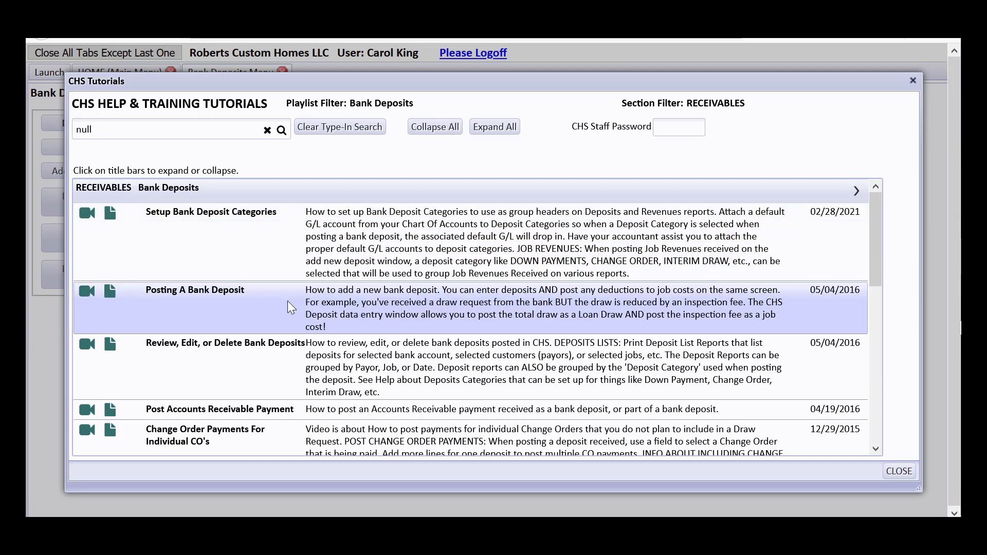
pyautogui.click(111, 293)
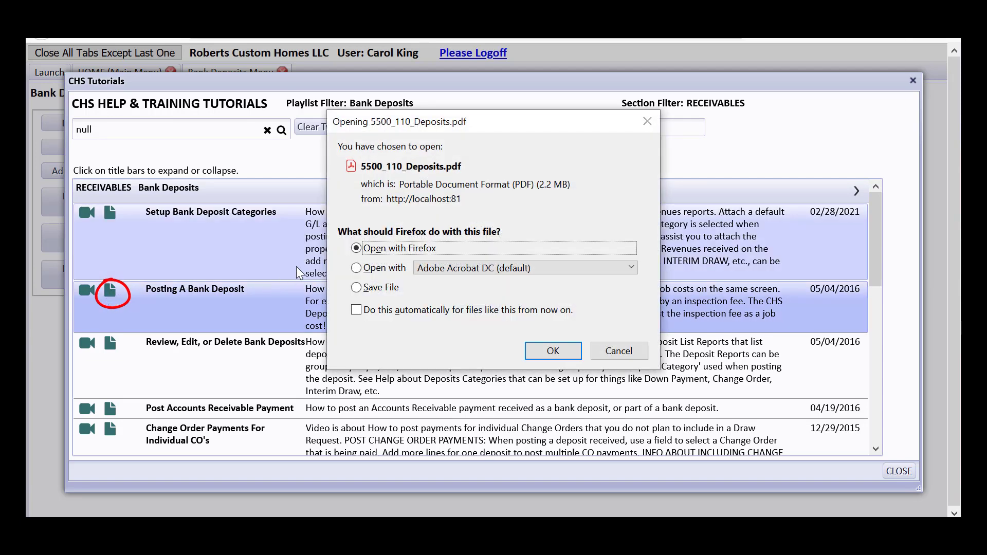
pyautogui.click(359, 268)
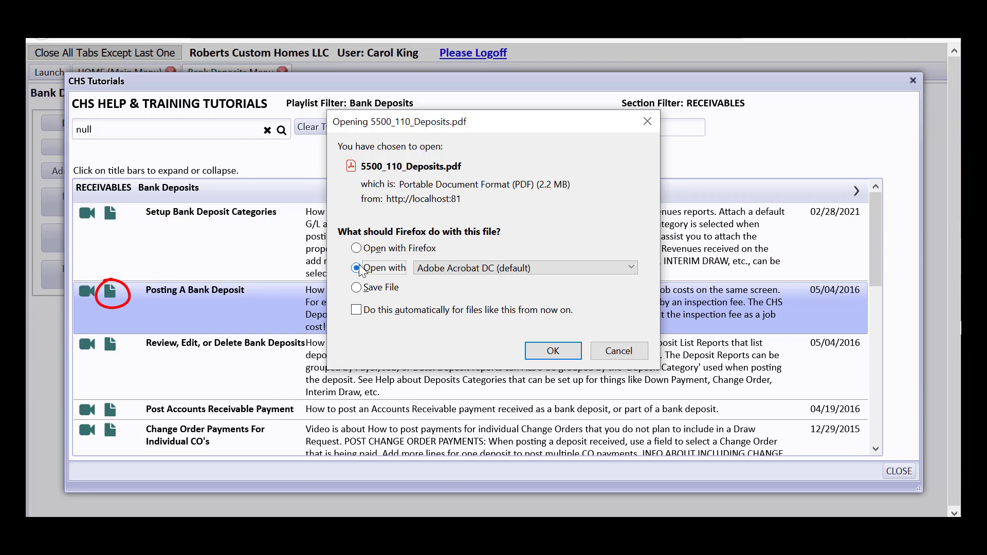
pyautogui.click(554, 350)
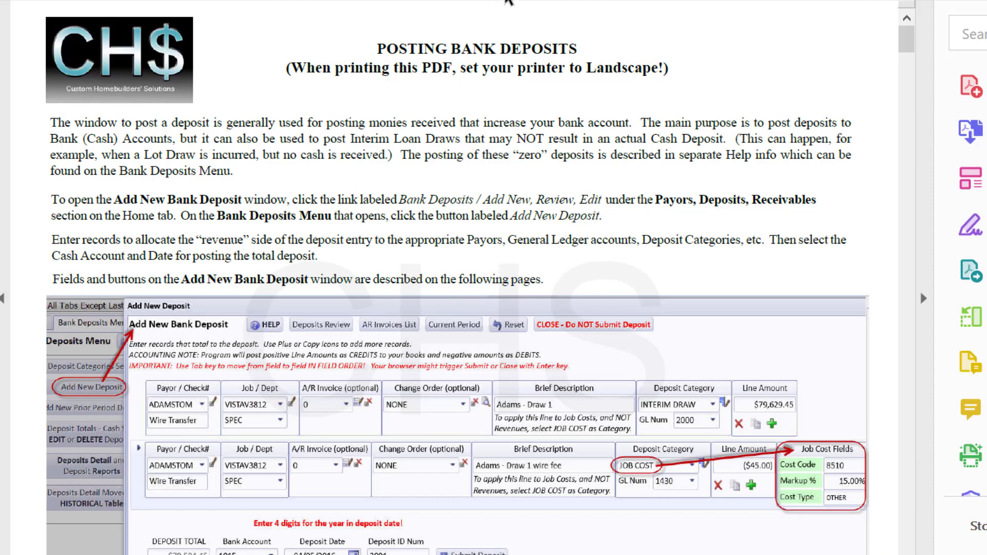
# Step: Zoom in and scroll the help PDF to the Add New Bank Deposit example
pyautogui.hotkey('ctrl', '+')
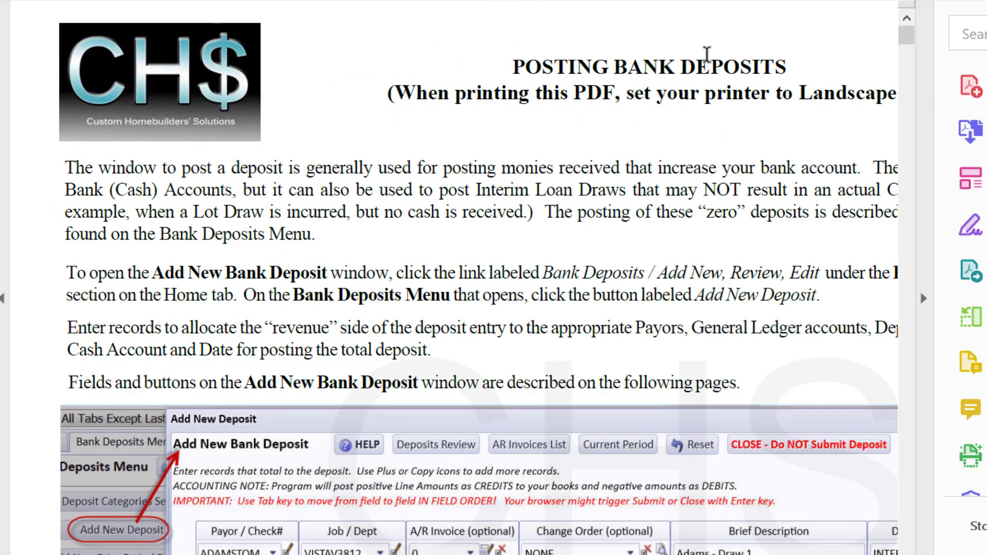
pyautogui.moveTo(907, 40); pyautogui.dragTo(908, 57)
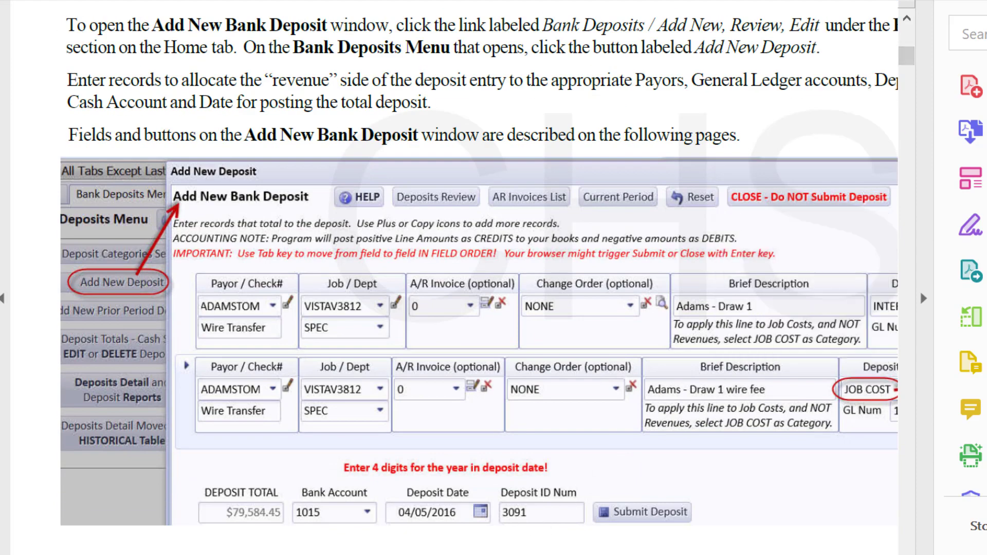
pyautogui.moveTo(270, 554); pyautogui.dragTo(356, 554)
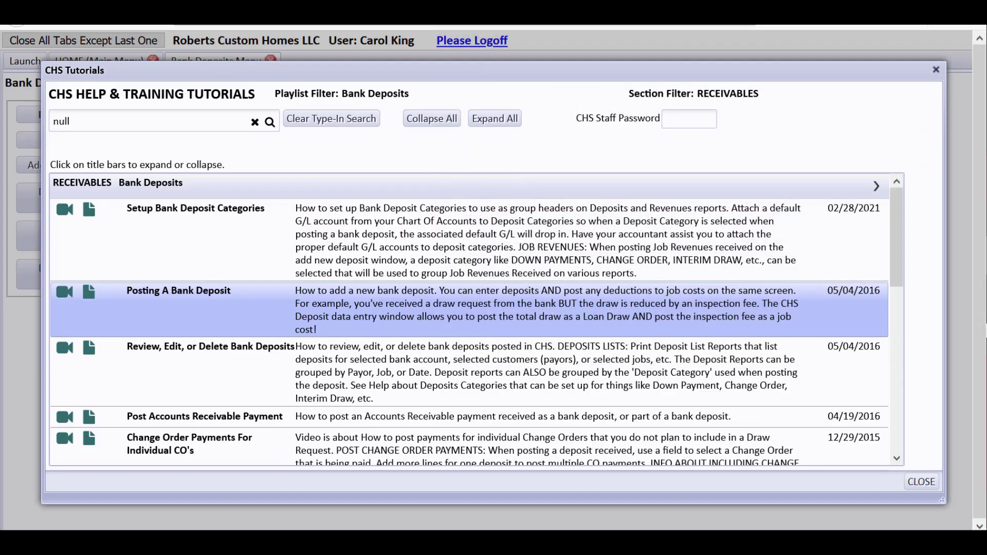
# Step: Close the help tutorials and open the Chart of Accounts from the main menu
pyautogui.click(922, 482)
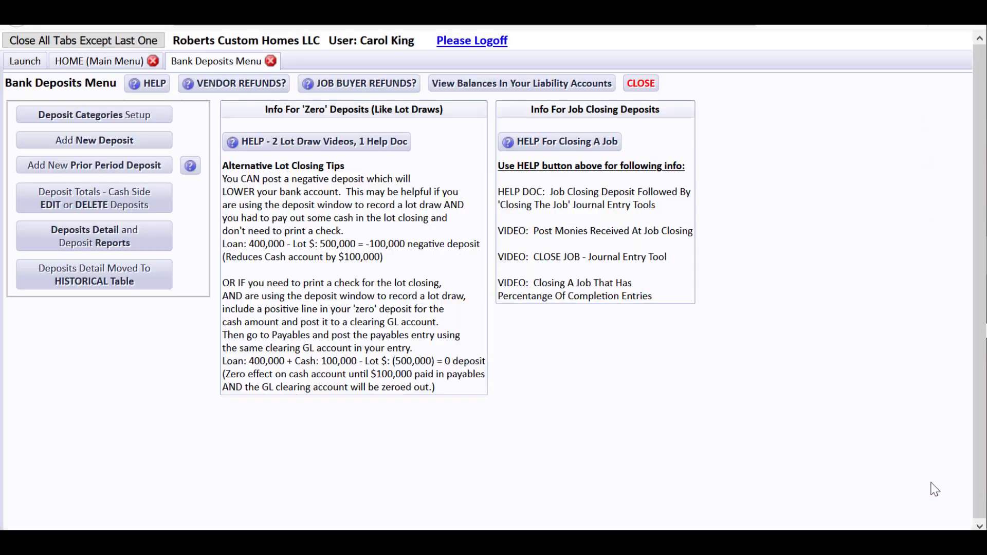
pyautogui.click(129, 62)
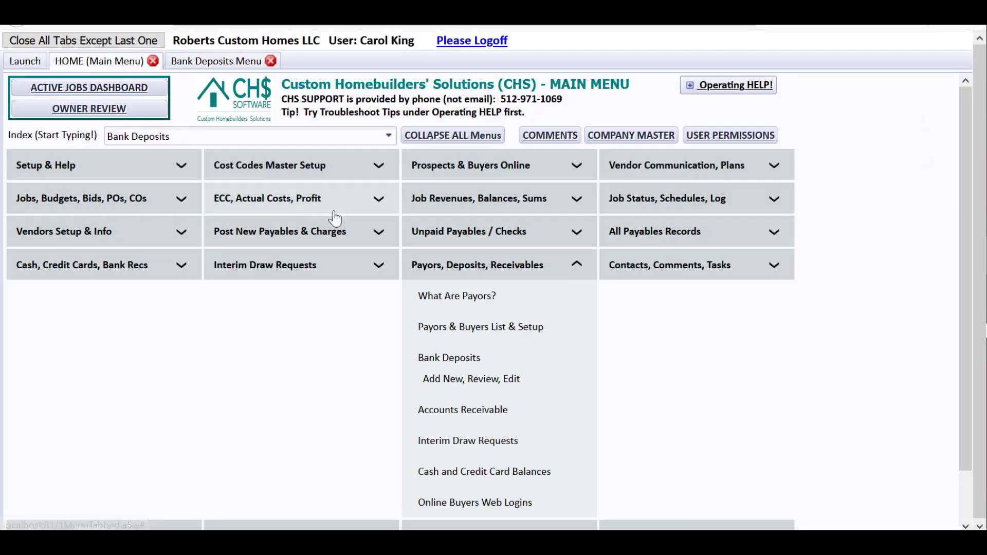
pyautogui.click(436, 268)
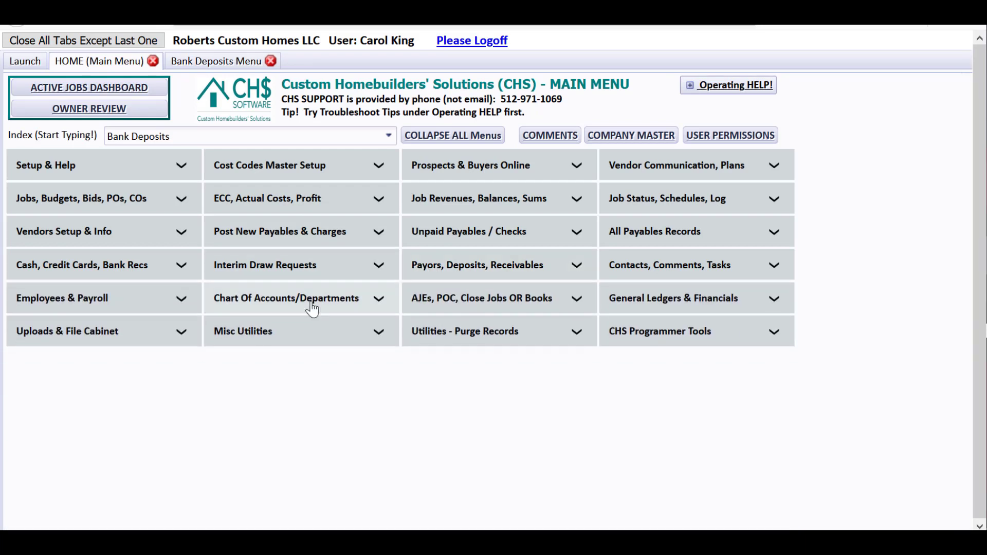
pyautogui.click(262, 304)
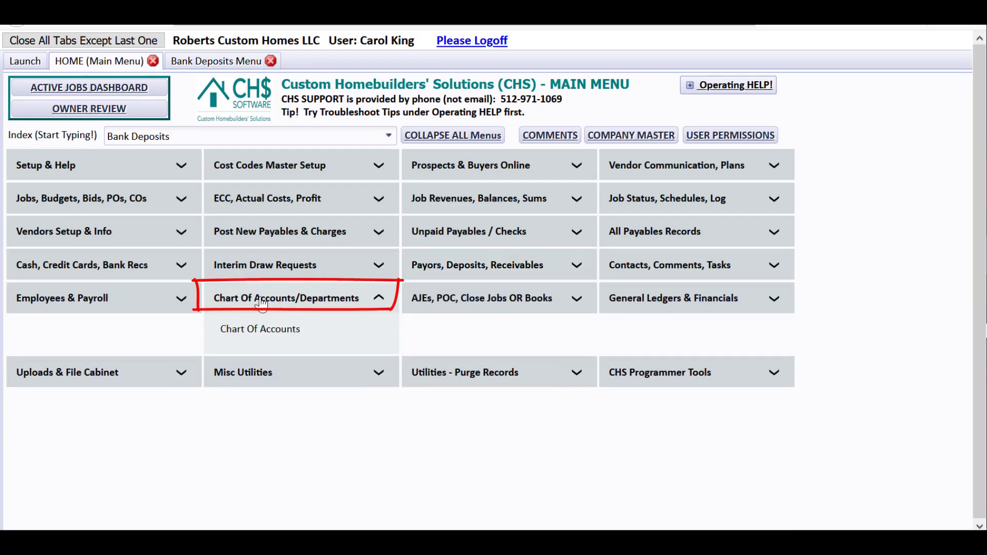
pyautogui.click(259, 330)
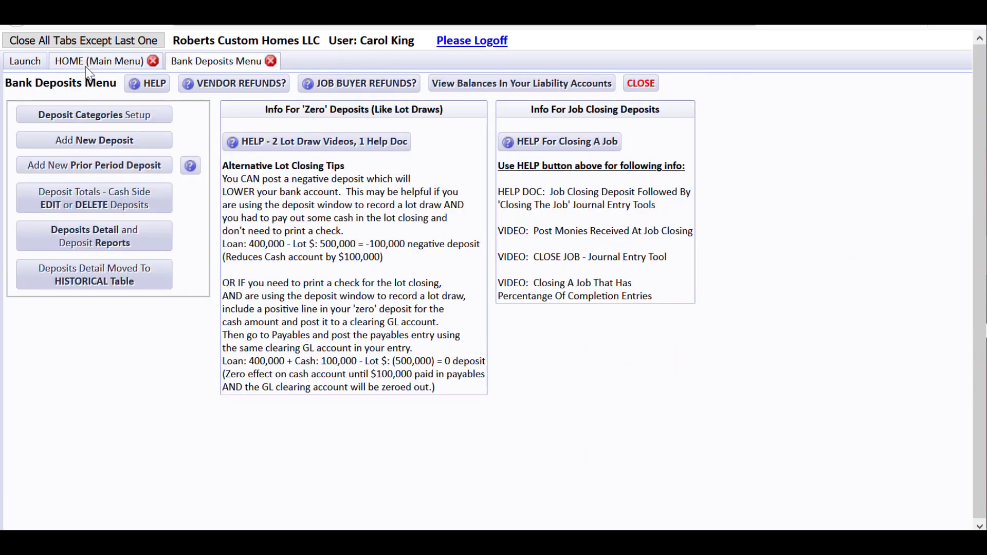
# Step: Collapse the Chart of Accounts options and open Payors & Buyers List & Setup
pyautogui.click(86, 65)
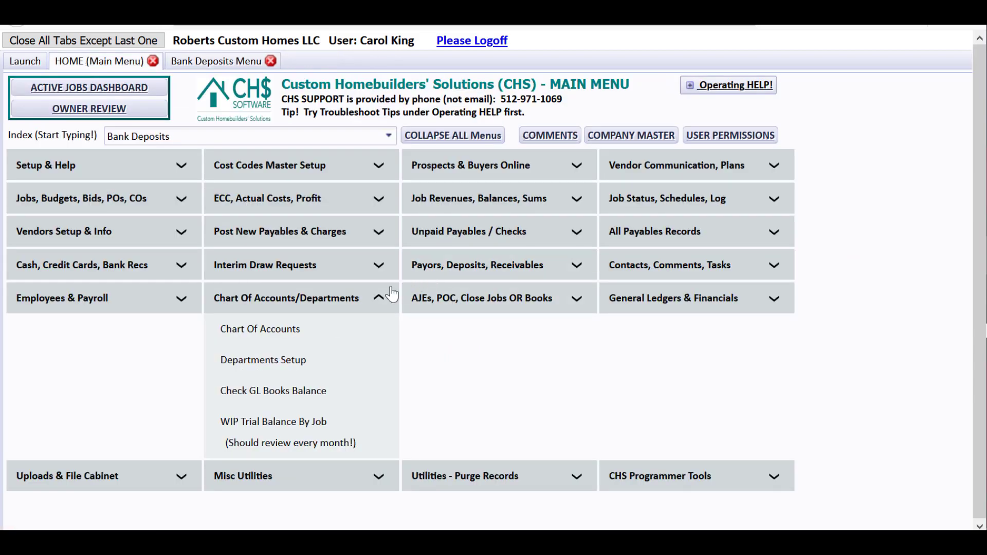
pyautogui.click(355, 304)
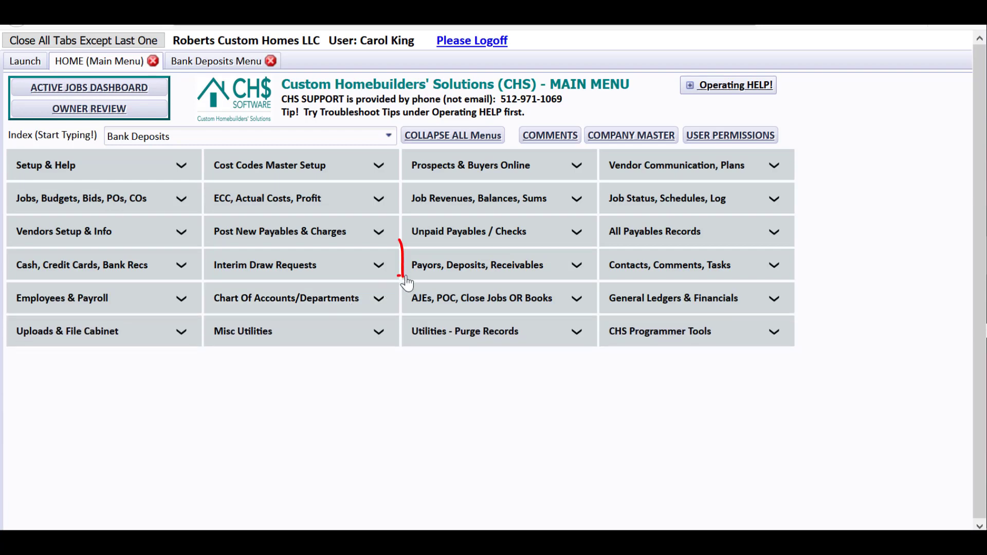
pyautogui.click(444, 272)
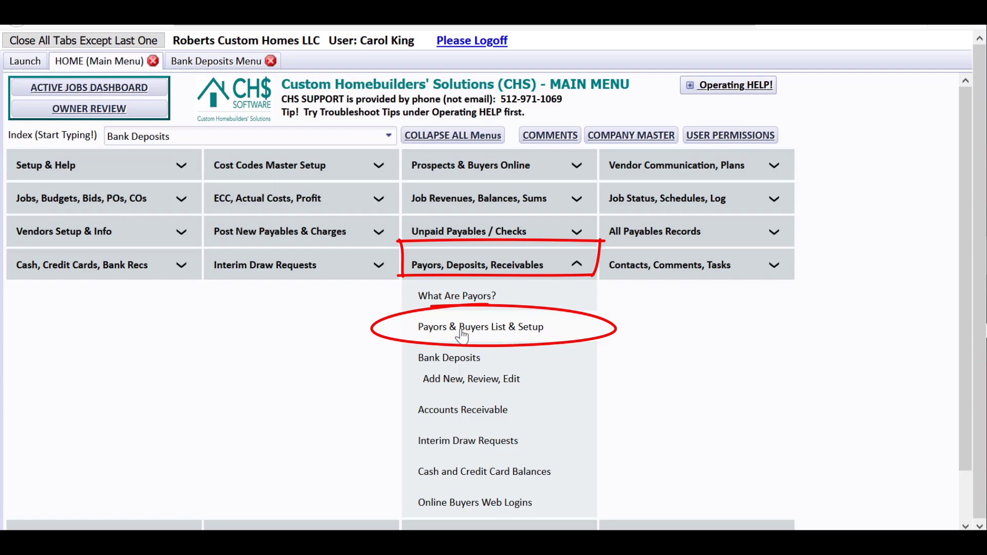
pyautogui.click(508, 334)
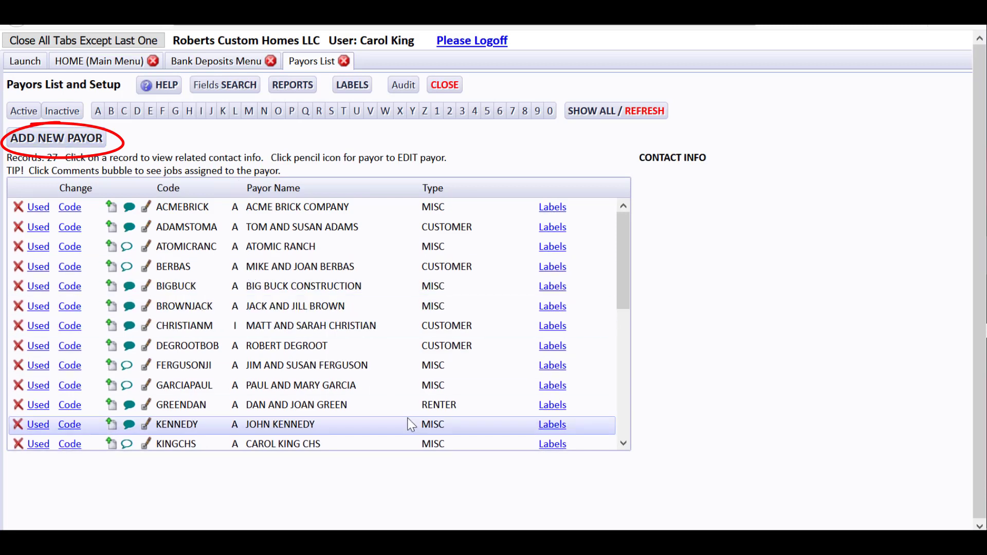
# Step: Close the Payors List and open Jobs List & Setup to review its 33 jobs
pyautogui.click(443, 85)
pyautogui.click(123, 62)
pyautogui.click(98, 198)
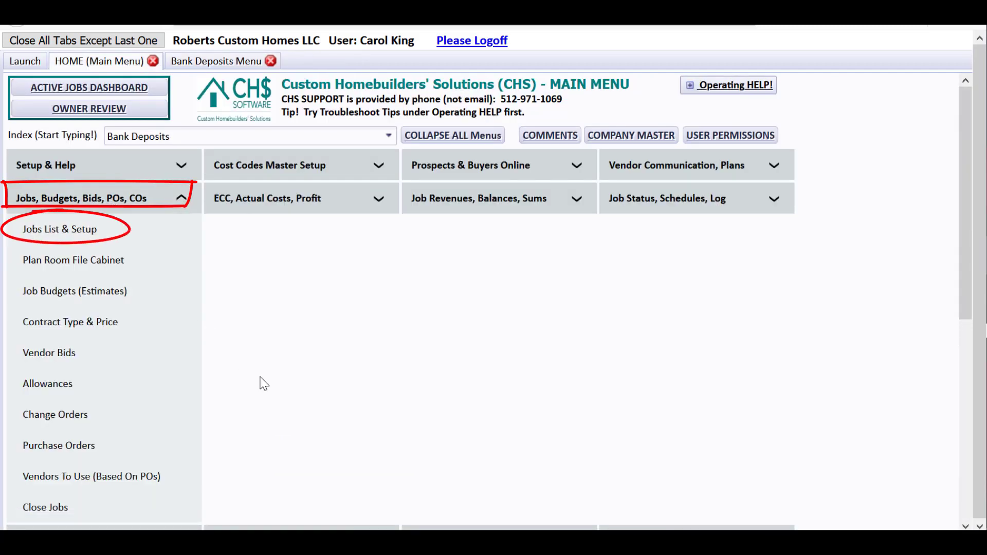
pyautogui.click(60, 232)
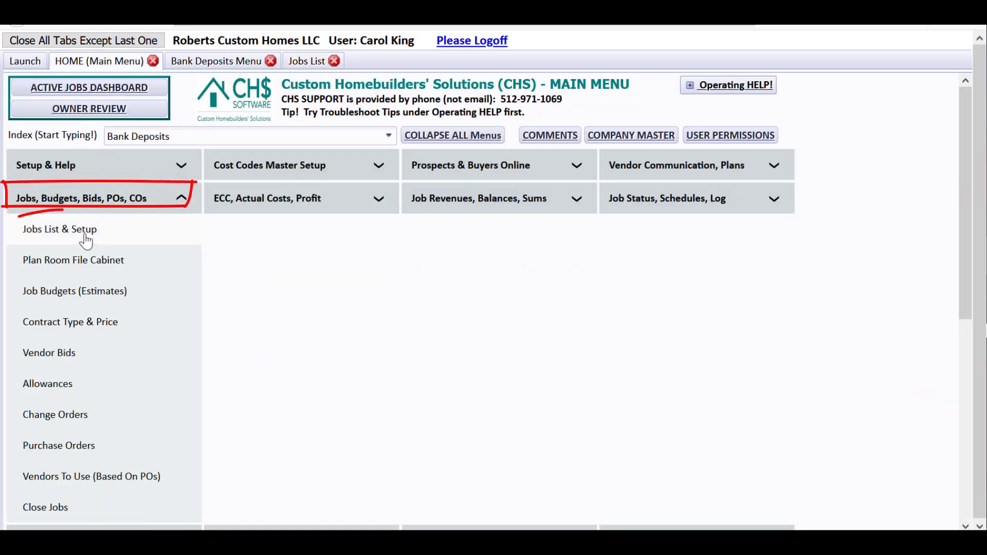
pyautogui.click(305, 64)
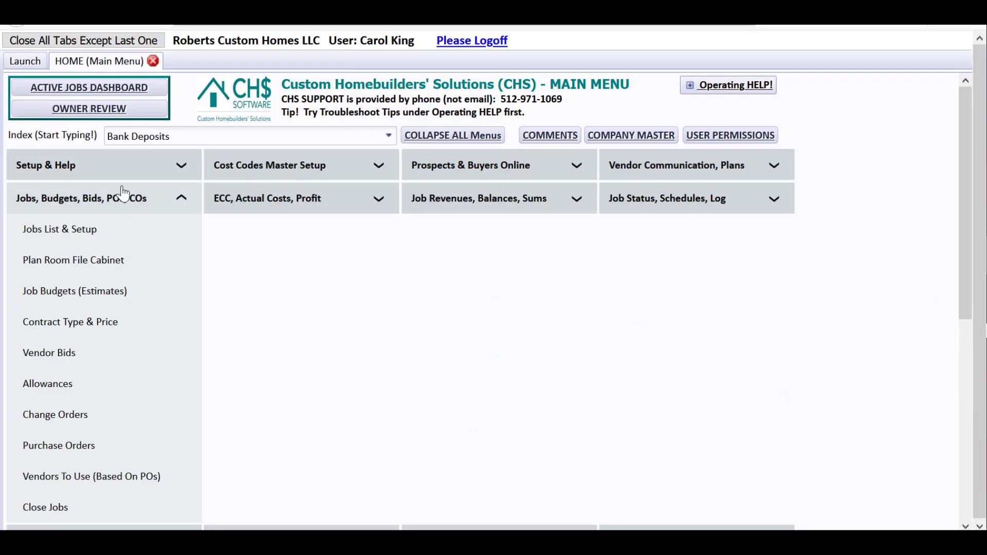
pyautogui.click(120, 201)
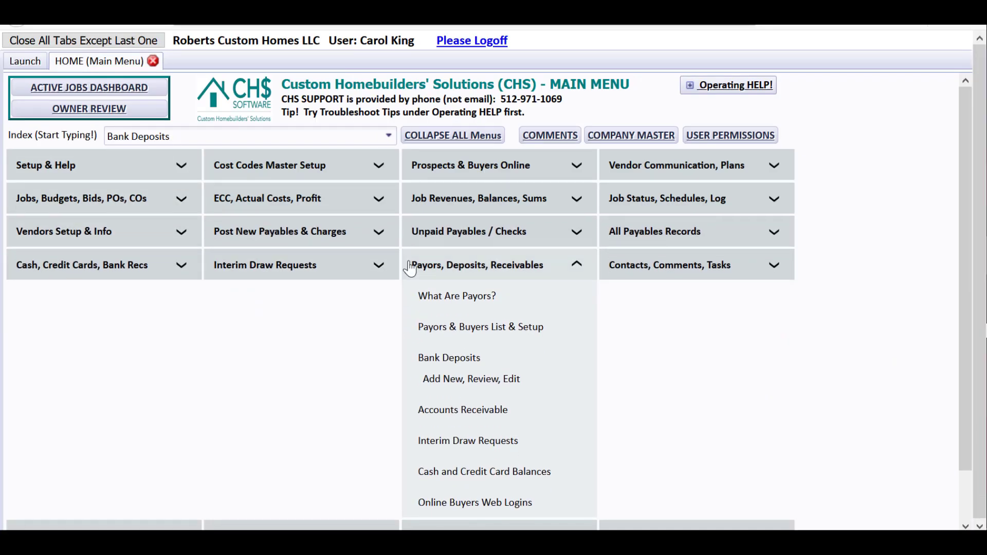
pyautogui.click(411, 266)
pyautogui.click(343, 306)
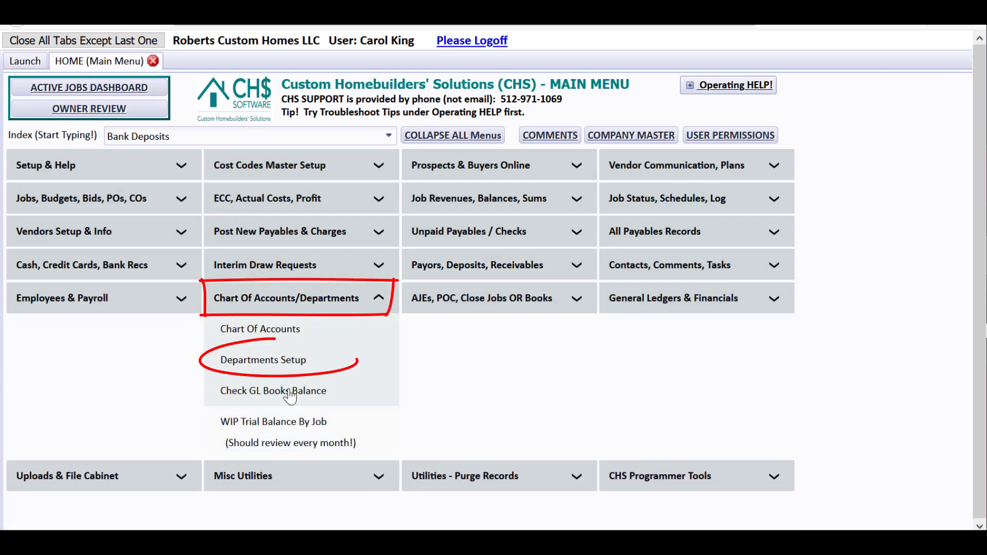
pyautogui.click(285, 361)
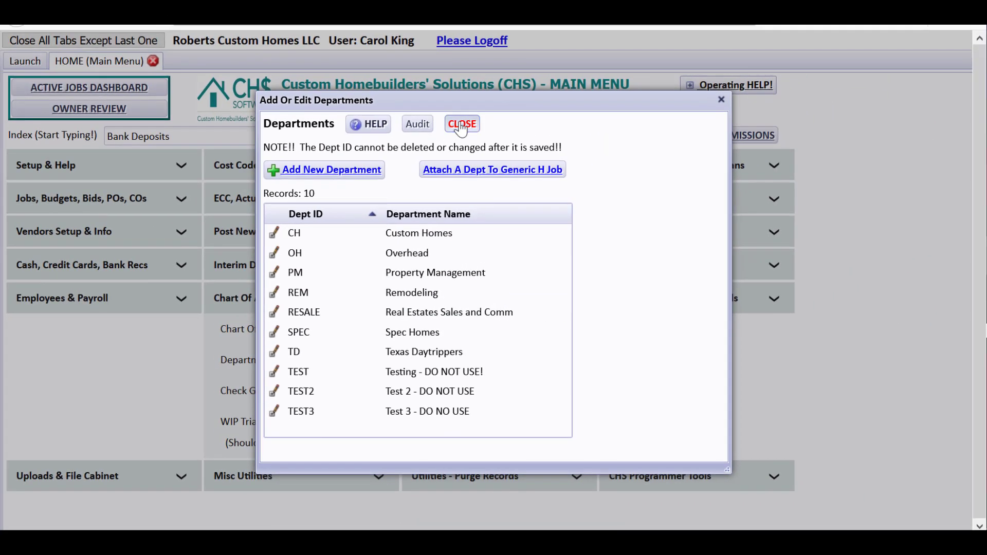
pyautogui.click(467, 92)
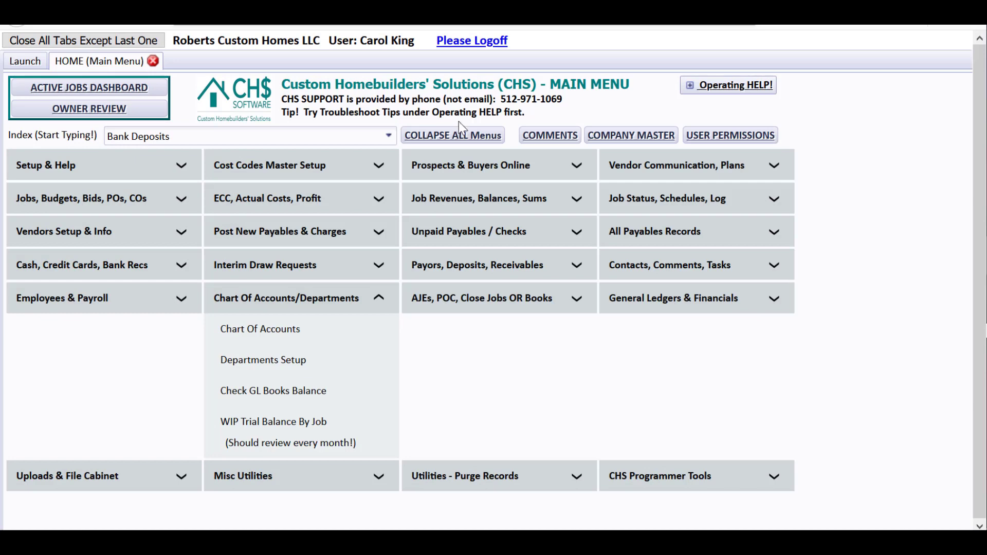
# Step: Collapse Chart Of Accounts/Departments and open Bank Deposits under Payors, Deposits, Receivables
pyautogui.click(339, 305)
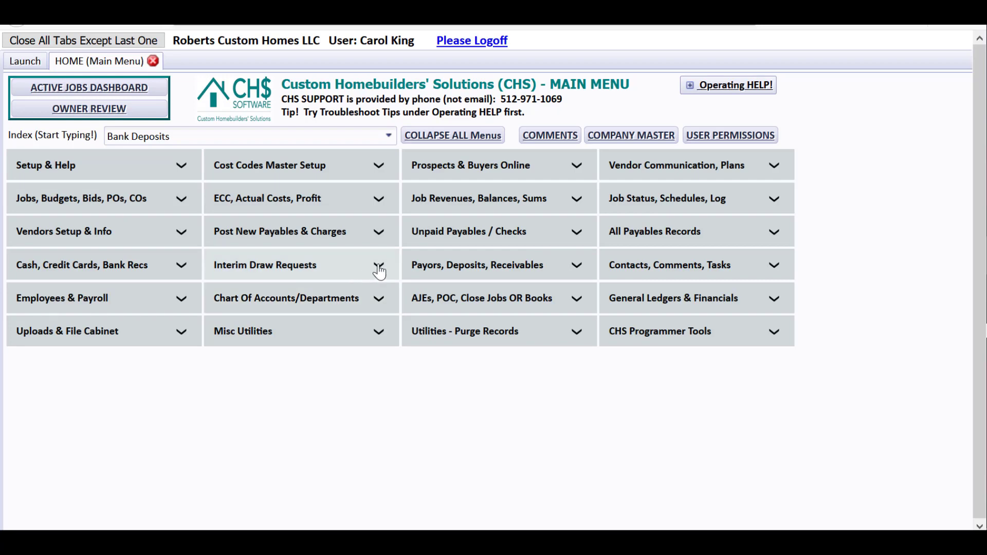
pyautogui.click(465, 264)
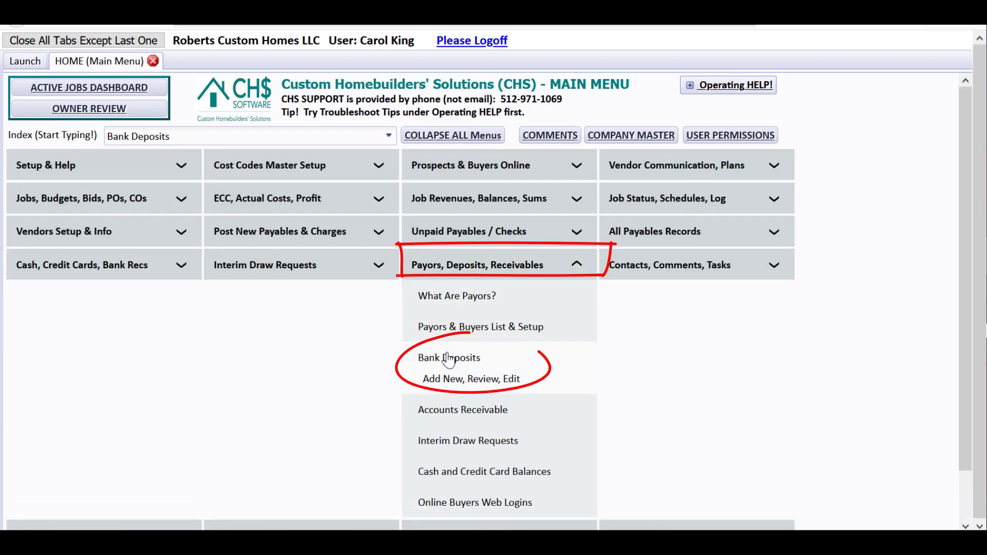
pyautogui.click(448, 359)
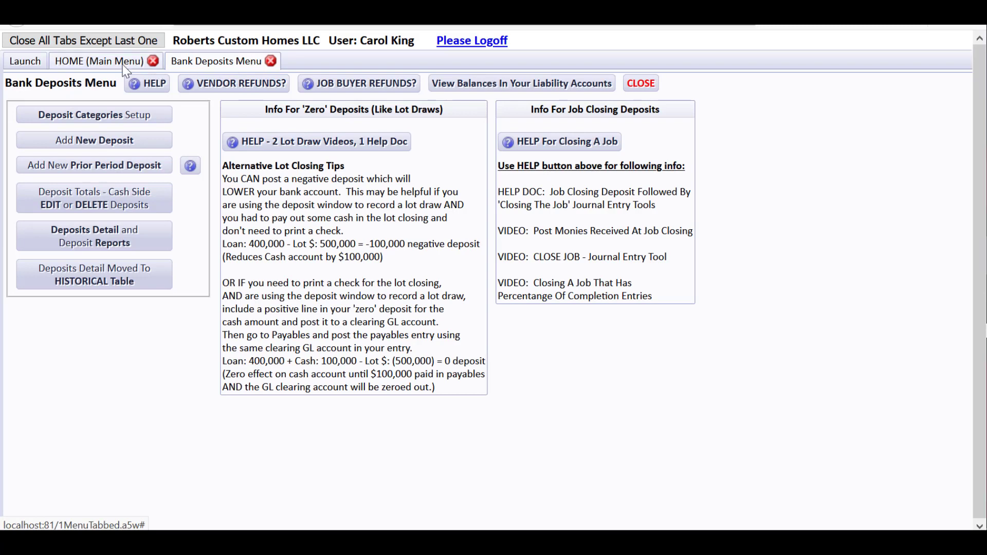
# Step: Open Jobs List & Setup from the main menu, then switch back to the Bank Deposits Menu tab
pyautogui.click(102, 63)
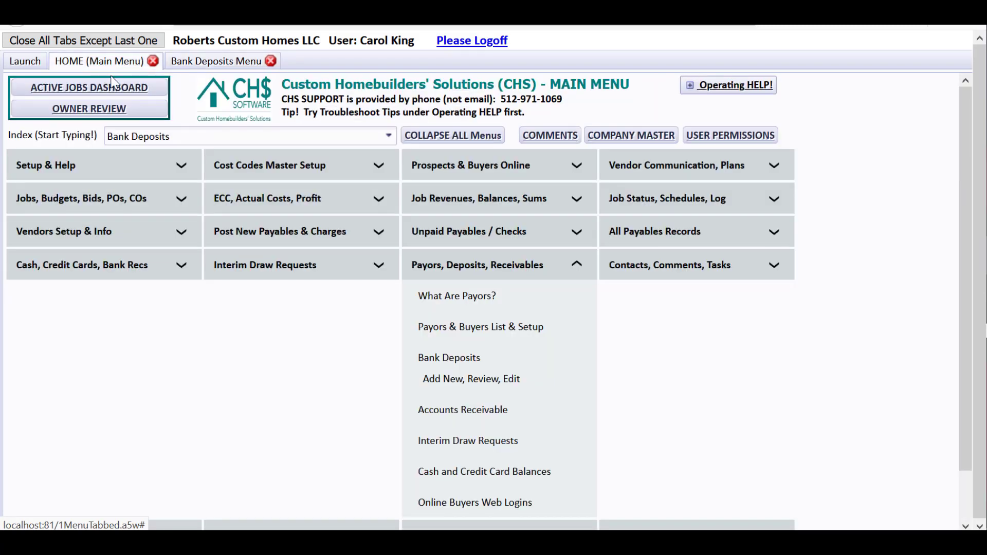
pyautogui.click(125, 204)
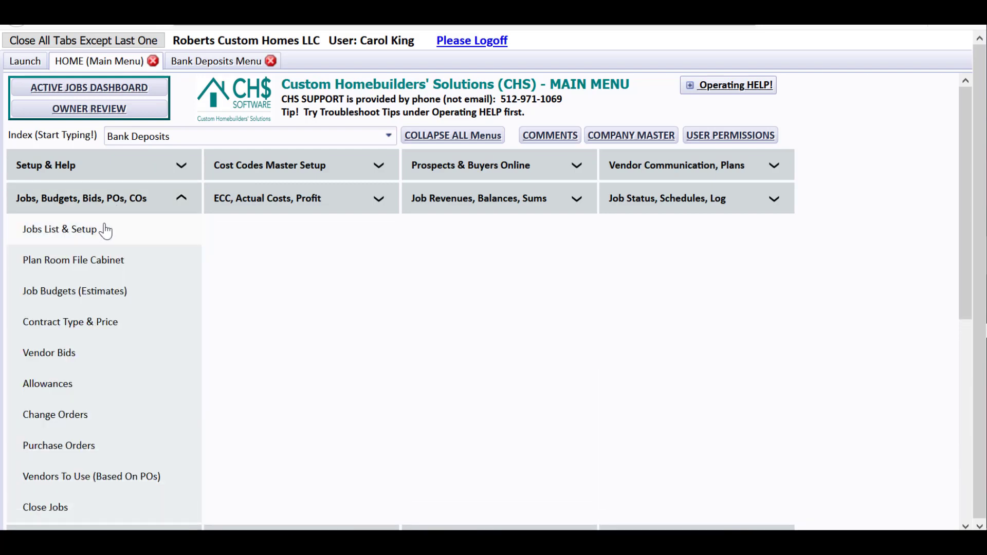
pyautogui.click(104, 227)
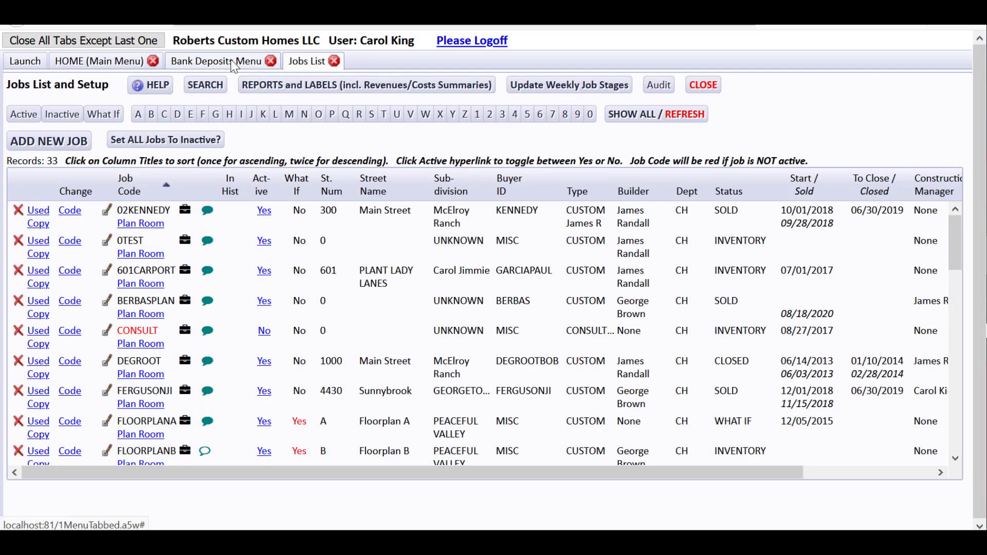
pyautogui.click(231, 61)
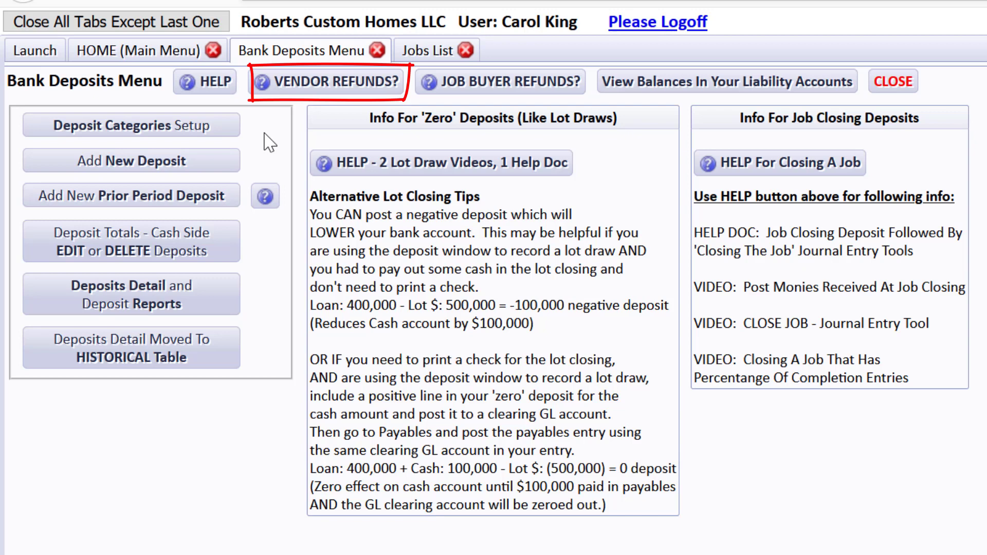
# Step: Show the VENDOR REFUNDS? help from the Bank Deposits Menu
pyautogui.click(298, 91)
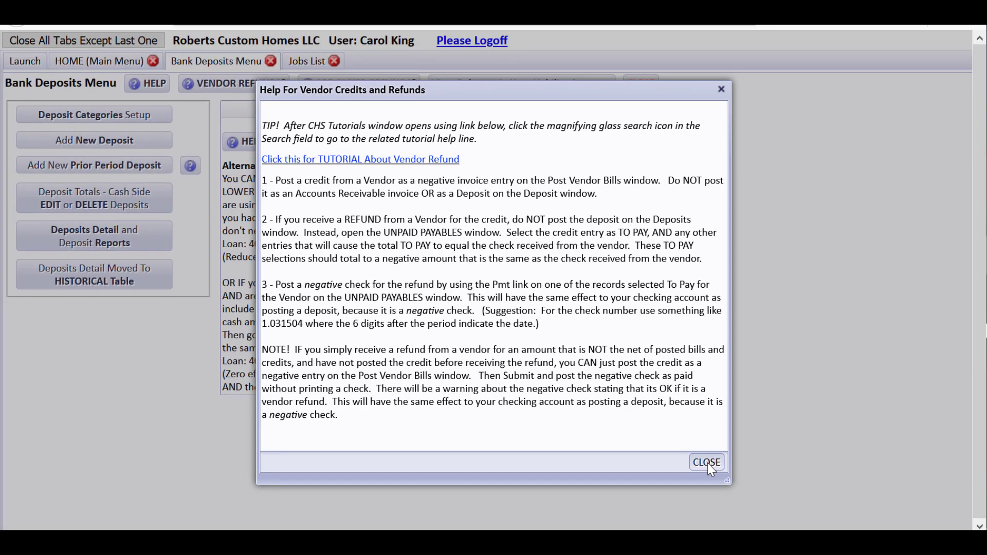
# Step: Close the vendor refunds help and start a new bank deposit, ID 10295
pyautogui.click(707, 463)
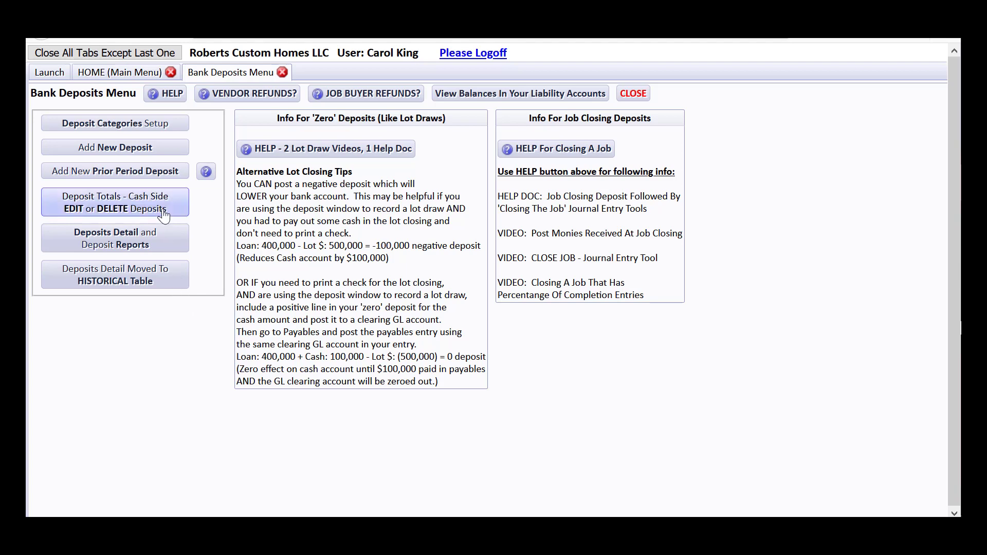
pyautogui.click(107, 149)
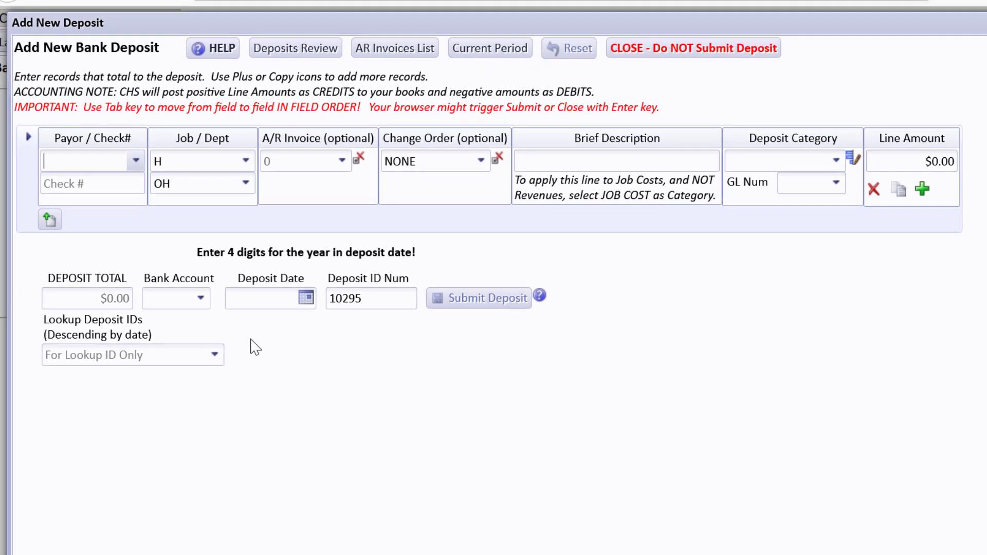
# Step: Choose the owner as payor and describe the line as the owner's contribution
pyautogui.write('ran')
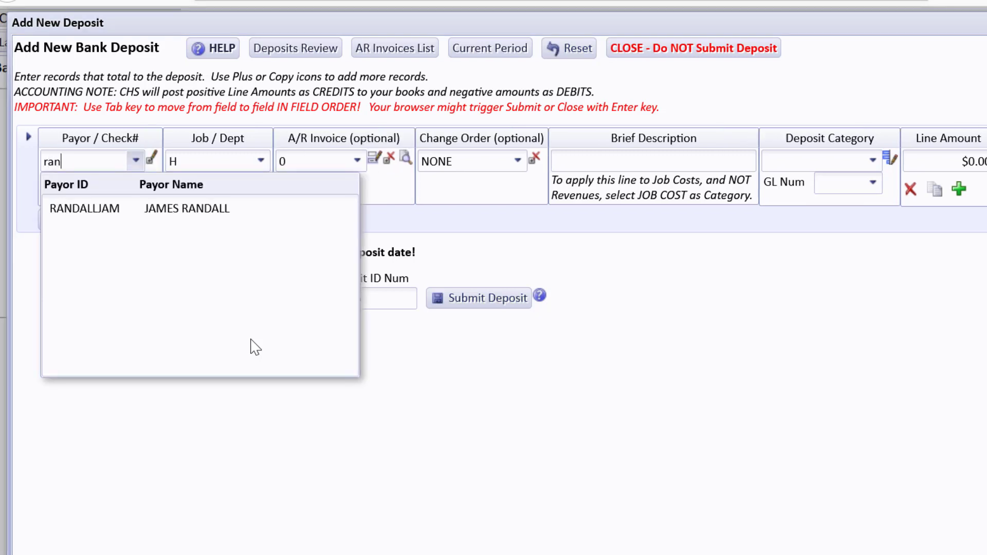
pyautogui.click(230, 214)
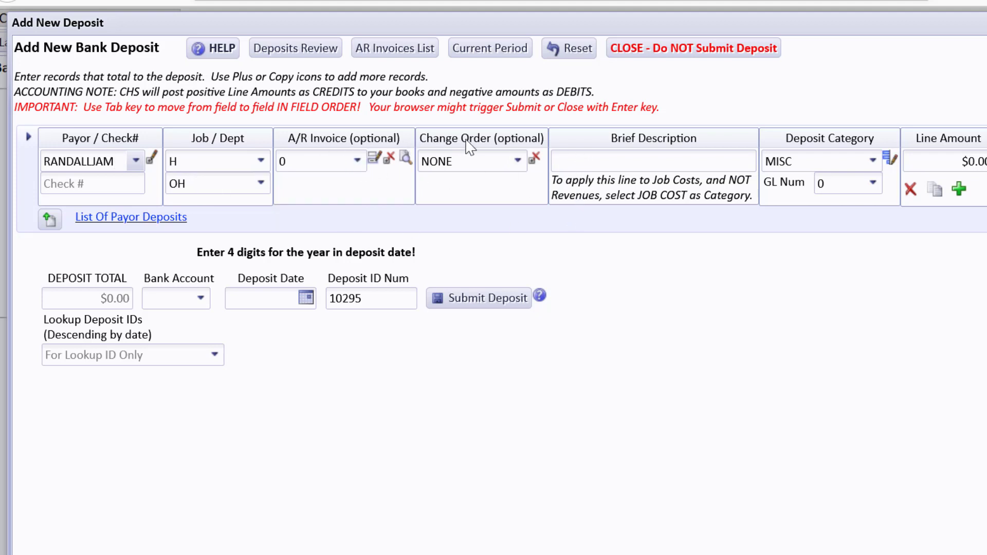
pyautogui.click(575, 164)
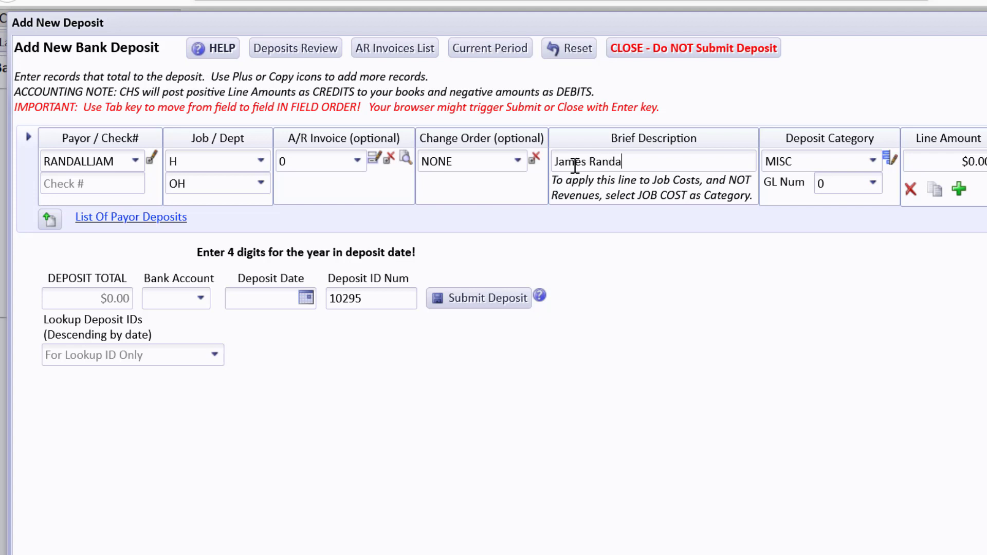
pyautogui.write(' - owner contrib')
# Step: Set the line's deposit category to OWNER CONTRIB on GL 2950
pyautogui.press('Tab')
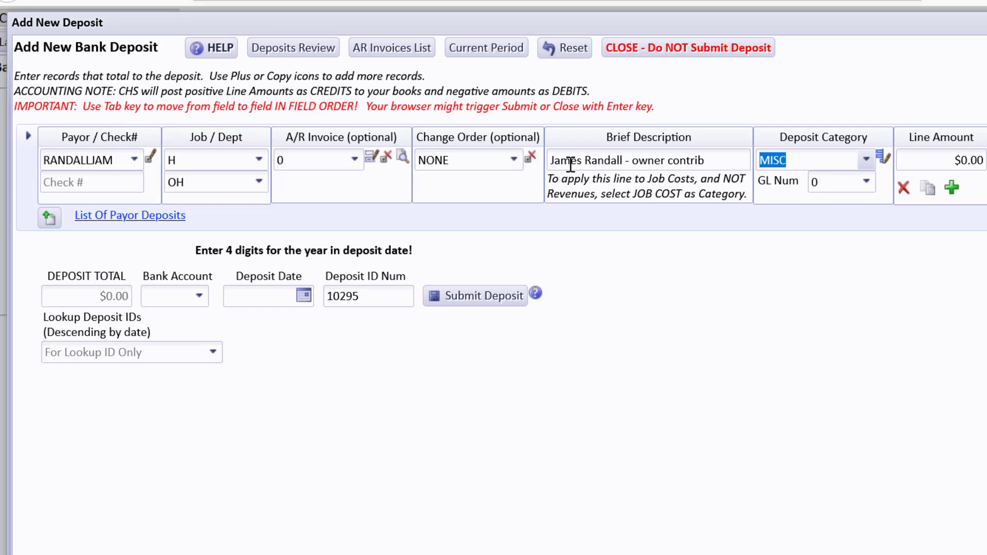
pyautogui.write('ow')
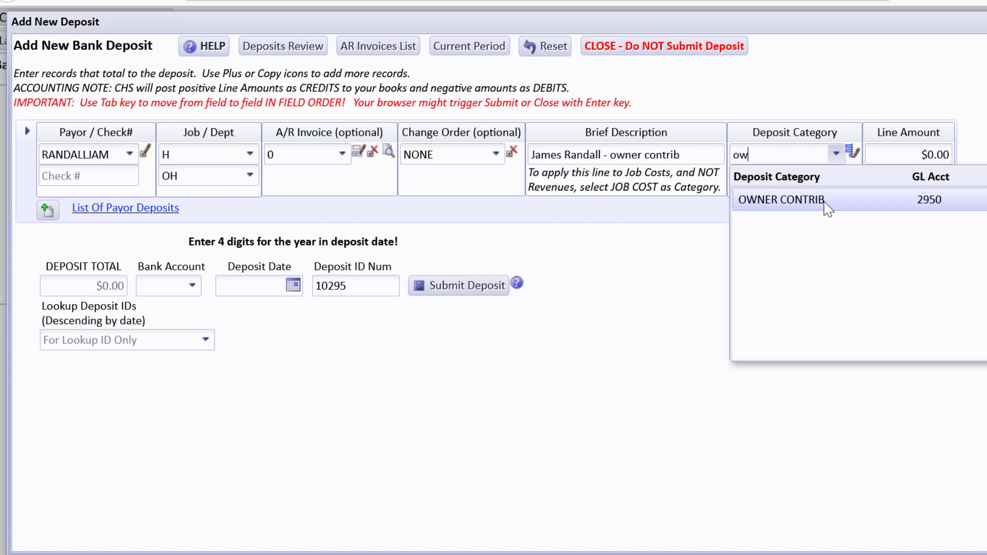
pyautogui.click(781, 199)
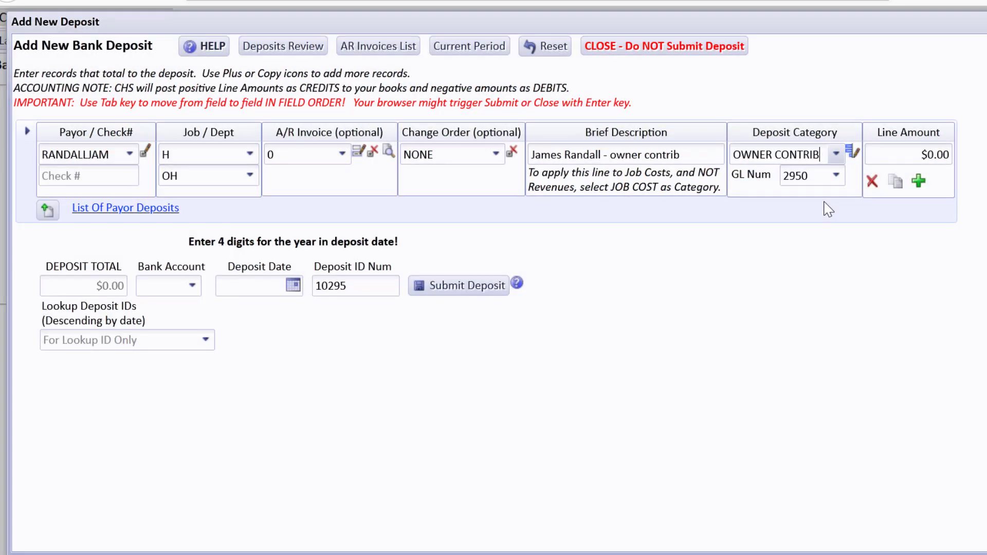
# Step: Review the deposit category list and the GL account list around 2950
pyautogui.click(852, 154)
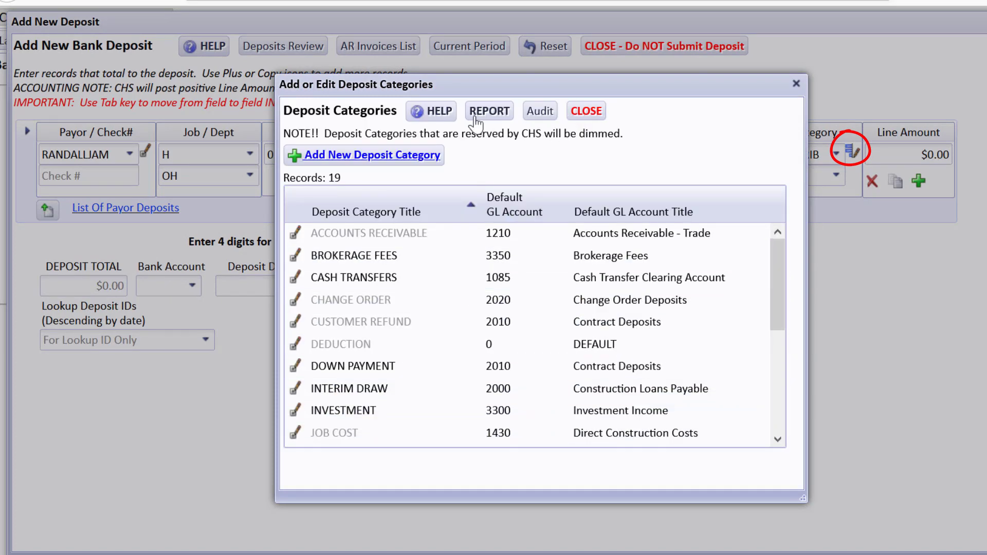
pyautogui.click(587, 113)
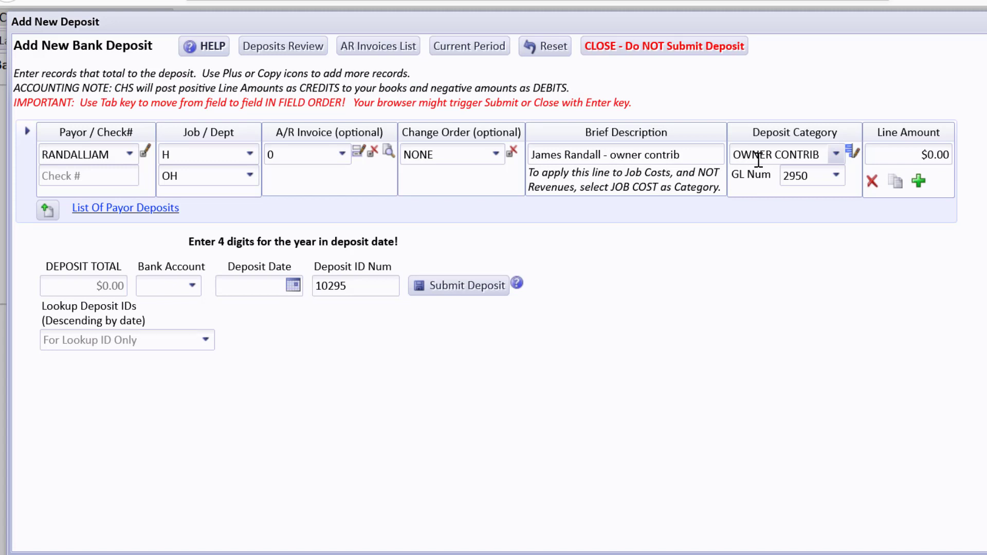
pyautogui.click(837, 176)
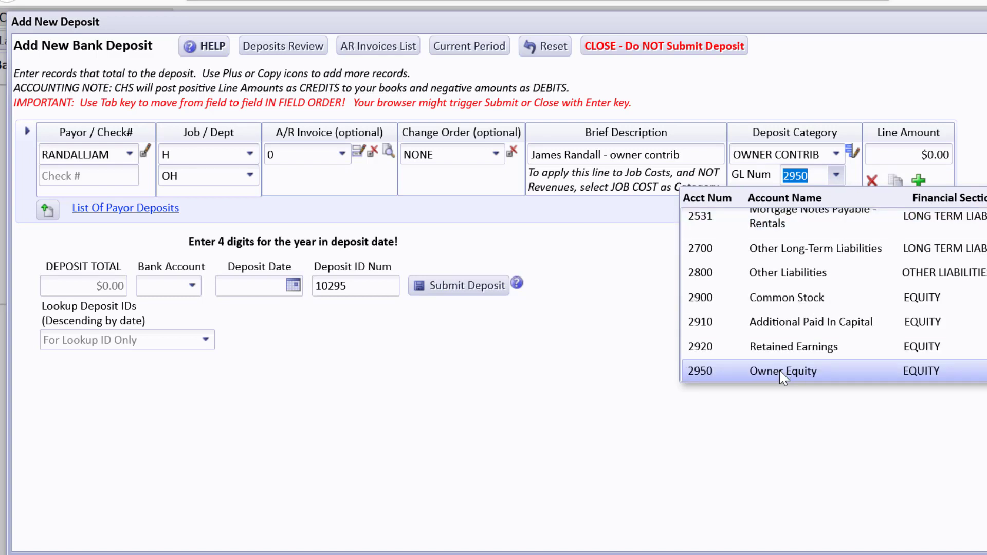
pyautogui.click(644, 264)
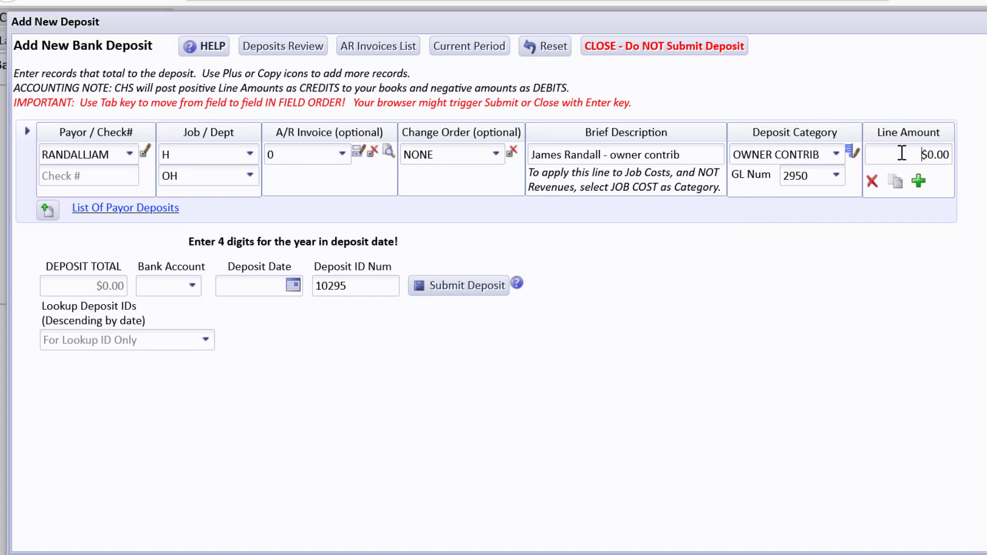
# Step: Give the line a $30,000.00 amount and the payor's check number
pyautogui.moveTo(897, 154); pyautogui.dragTo(969, 154)
pyautogui.write('3000')
pyautogui.click(114, 184)
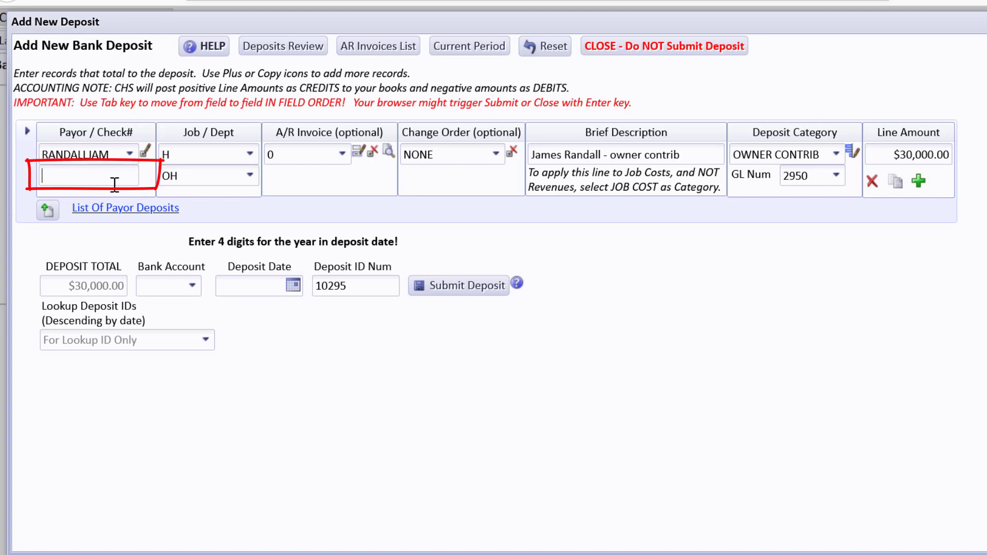
pyautogui.write('4567')
pyautogui.press('Tab')
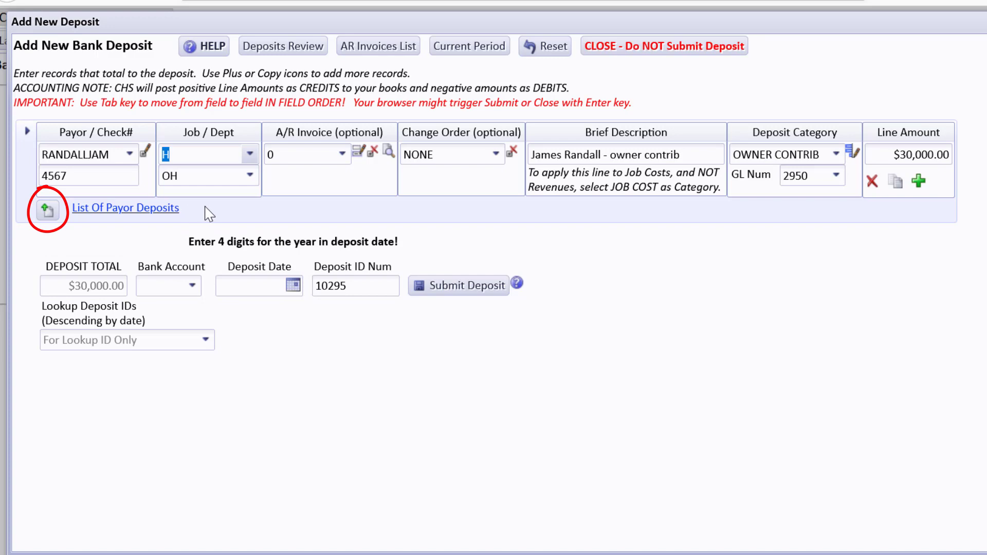
pyautogui.click(172, 208)
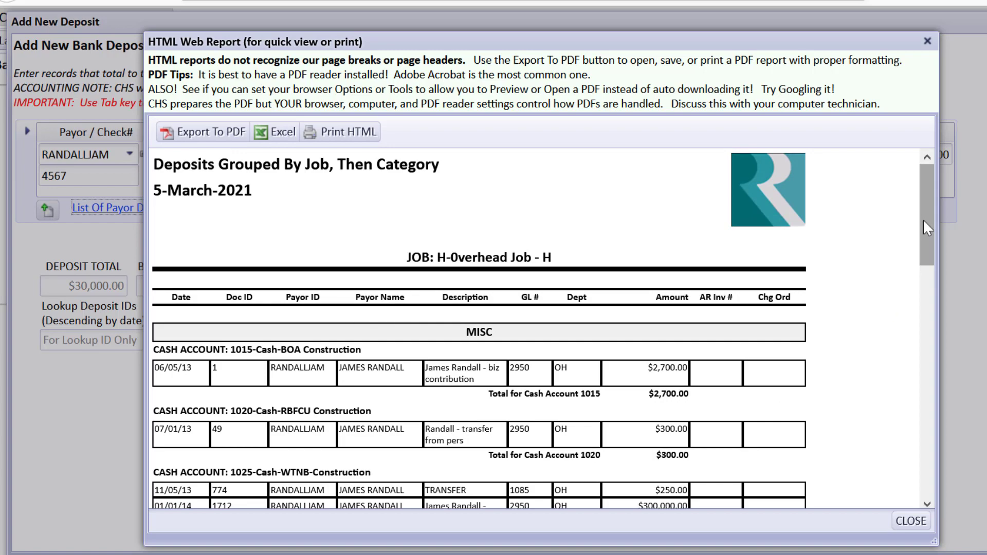
pyautogui.moveTo(923, 220); pyautogui.dragTo(878, 463)
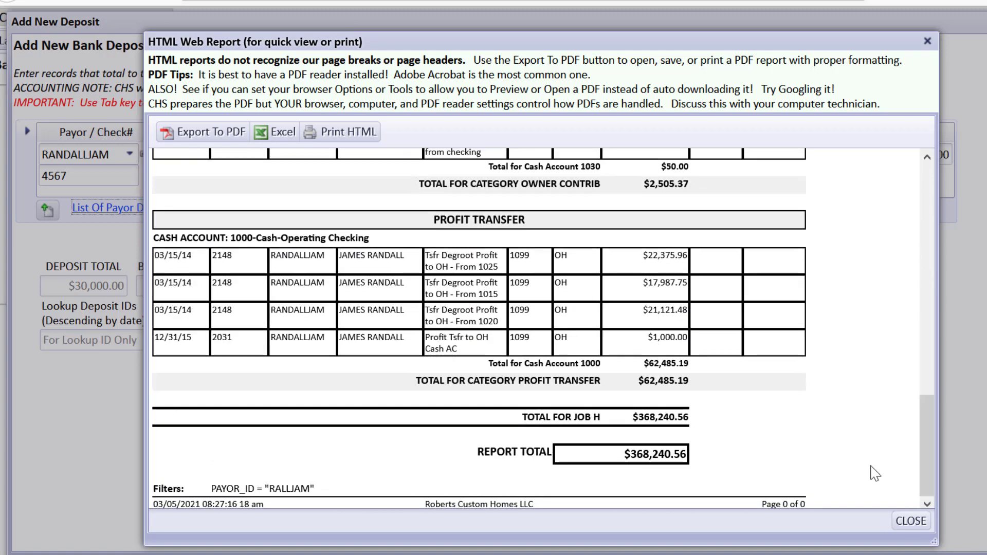
pyautogui.click(907, 523)
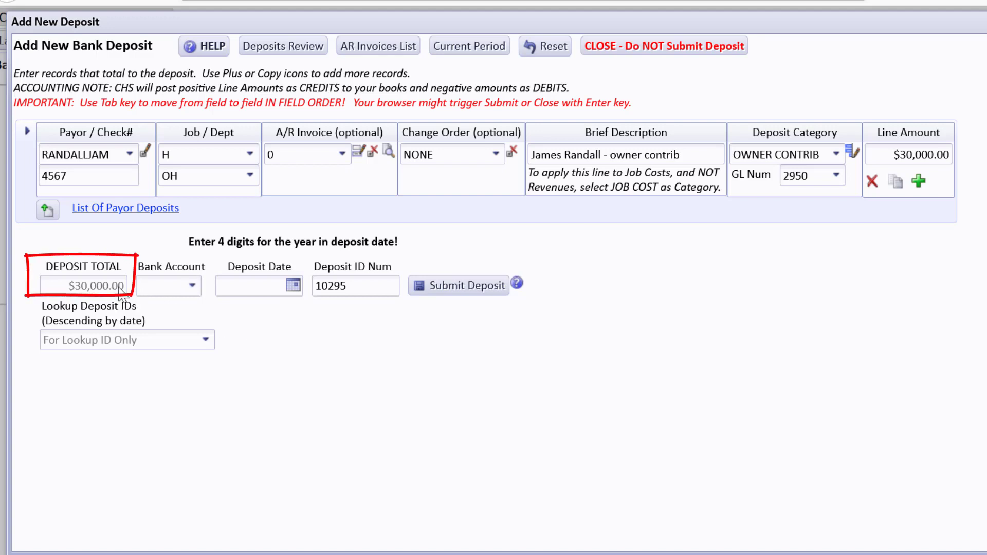
# Step: Deposit into 1000-Cash-Operating Checking with a deposit date of March 5, 2021
pyautogui.click(193, 287)
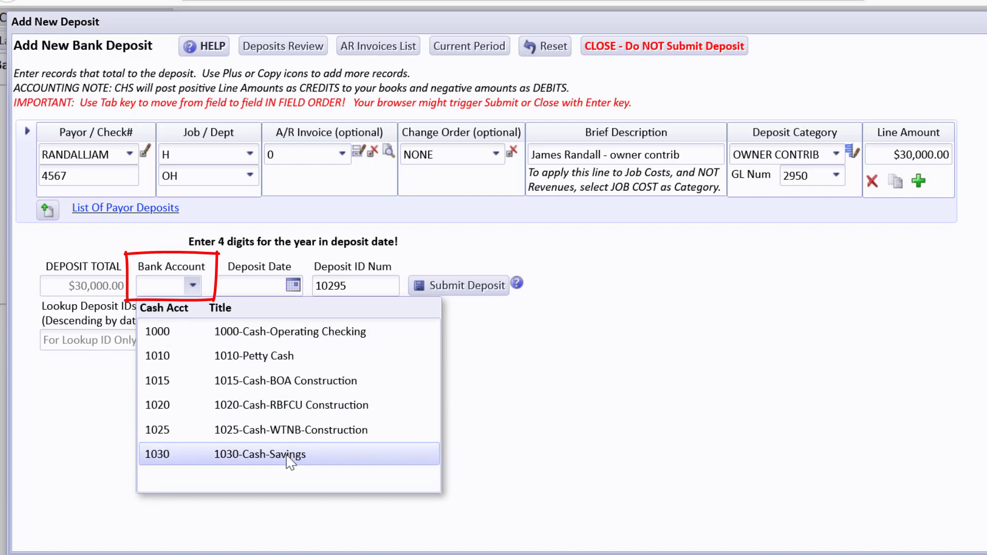
pyautogui.click(271, 332)
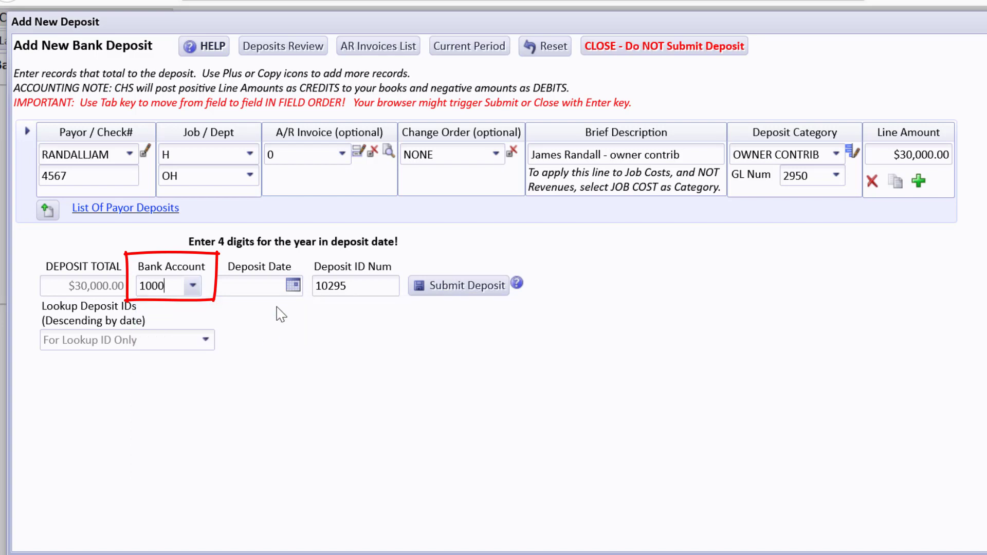
pyautogui.click(294, 286)
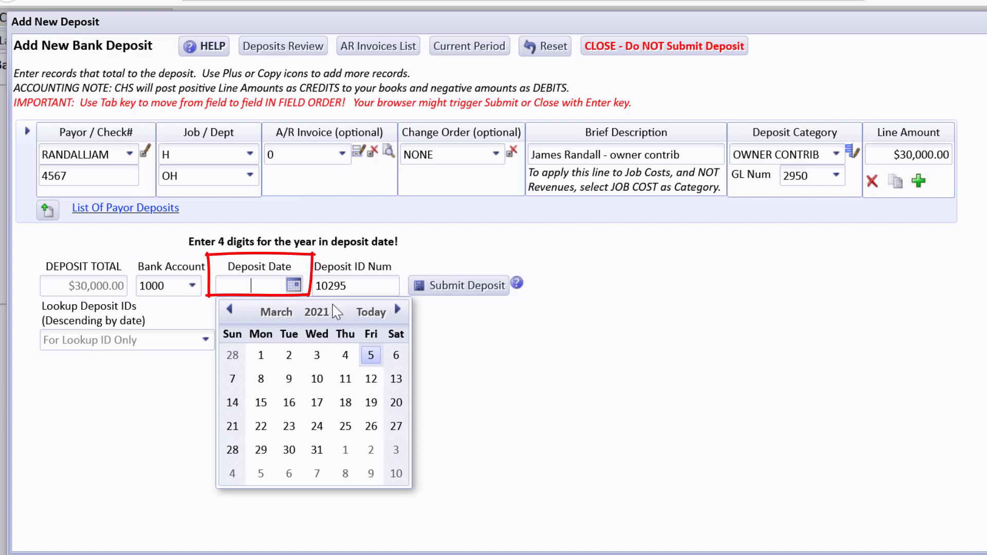
pyautogui.click(369, 312)
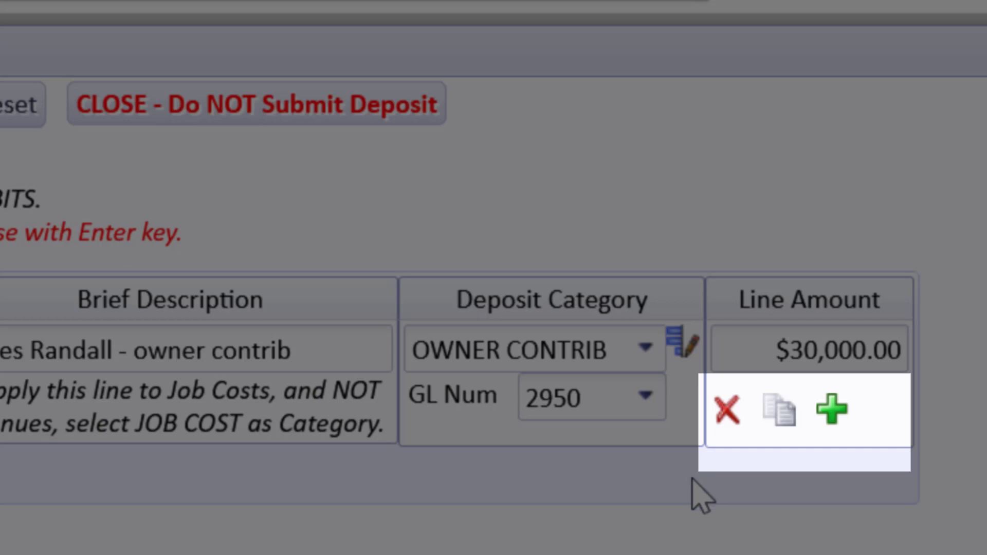
pyautogui.click(832, 410)
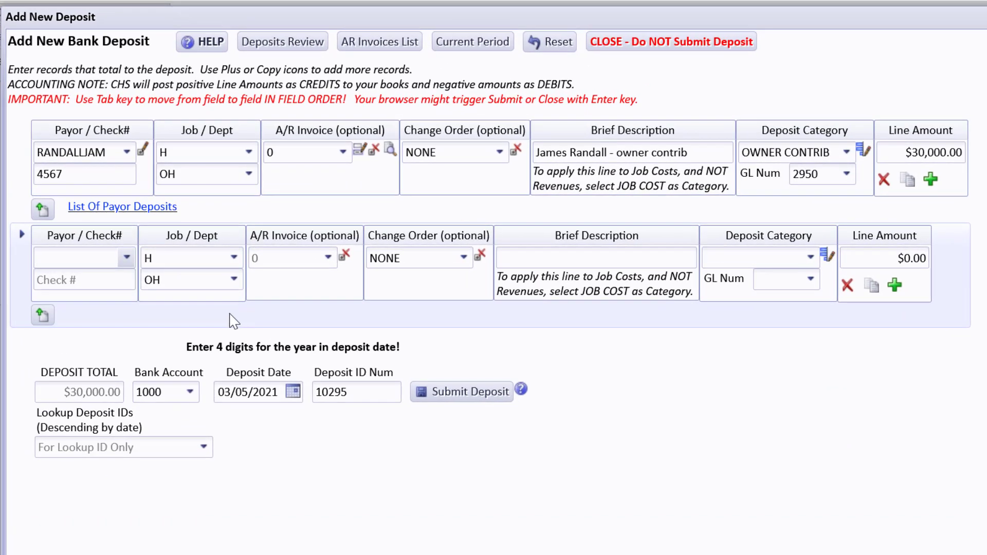
# Step: Give the second deposit line its payor and check number 6789
pyautogui.write('ki')
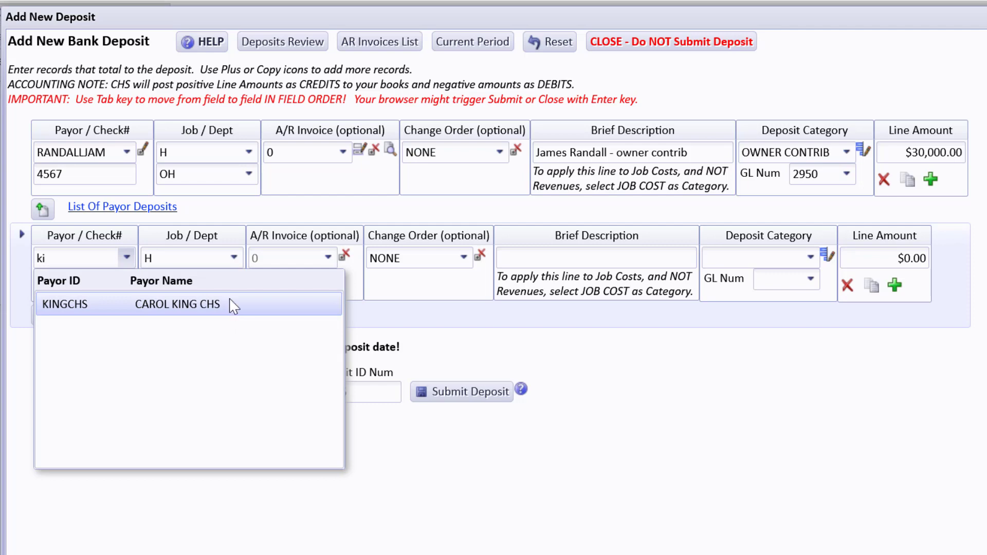
pyautogui.click(231, 304)
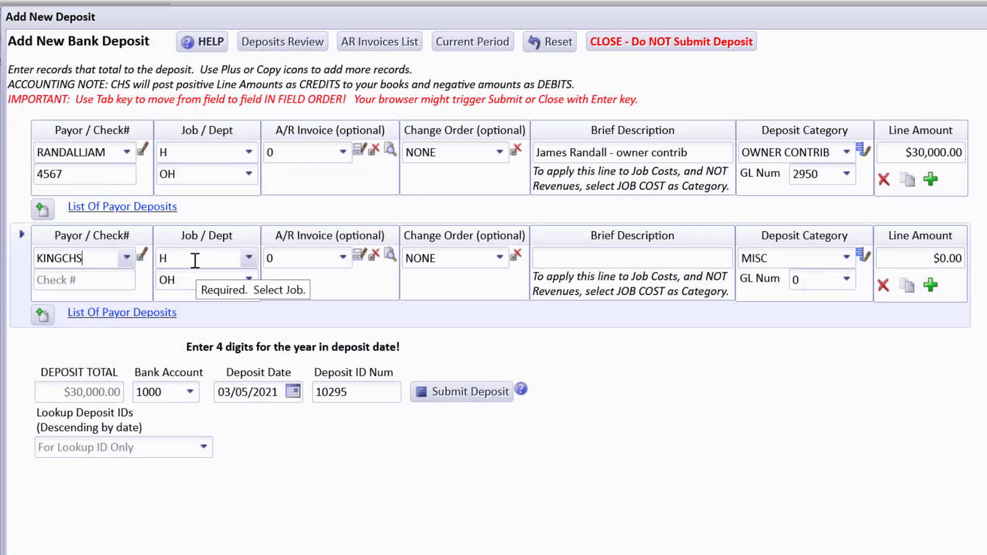
pyautogui.click(118, 280)
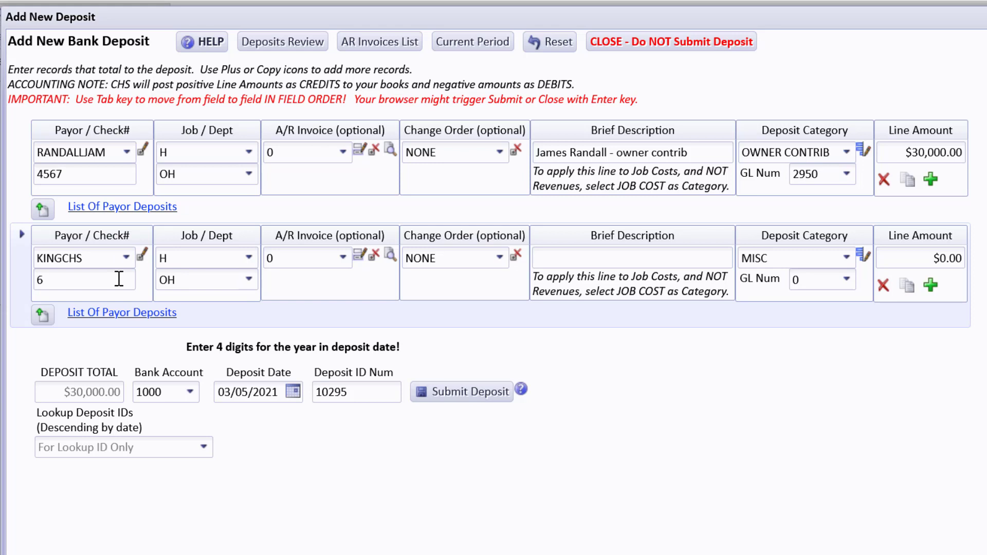
pyautogui.write('6789')
pyautogui.press('Tab')
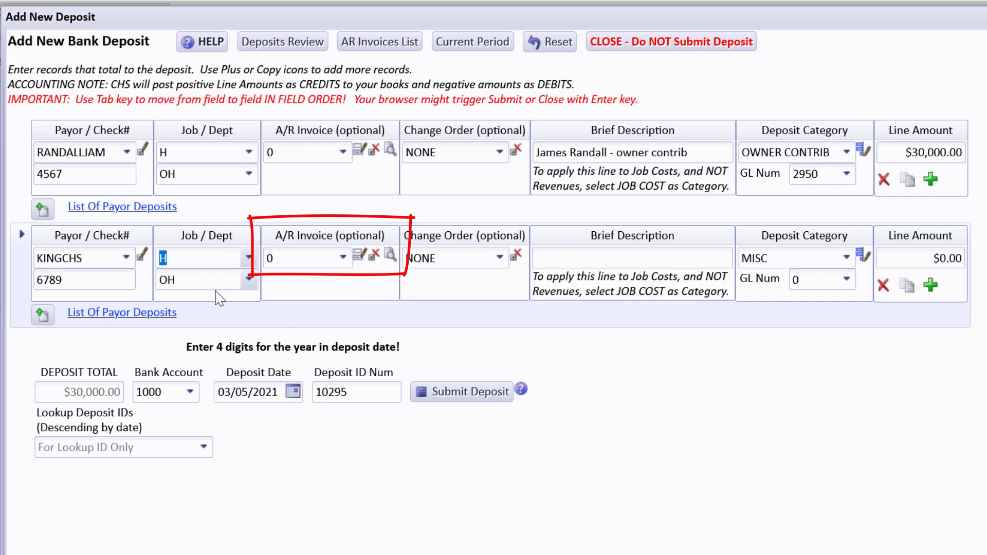
# Step: Review the second payor's A/R invoice ledger report, which totals $25.00
pyautogui.click(391, 255)
pyautogui.scroll(-5, 390, 265)
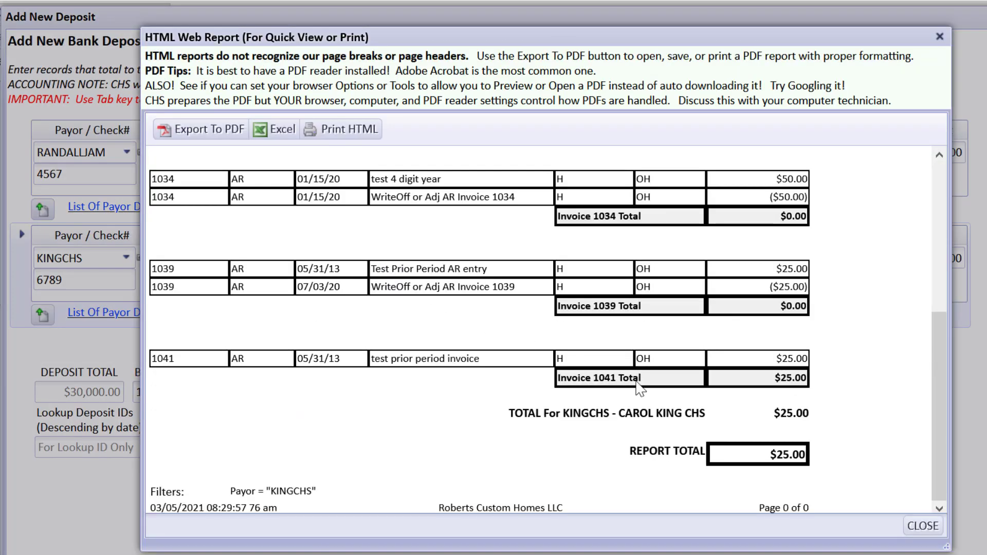
pyautogui.moveTo(930, 401); pyautogui.dragTo(897, 430)
# Step: Close the report and apply line 2 to A/R invoice 1041 for $25.00
pyautogui.click(923, 526)
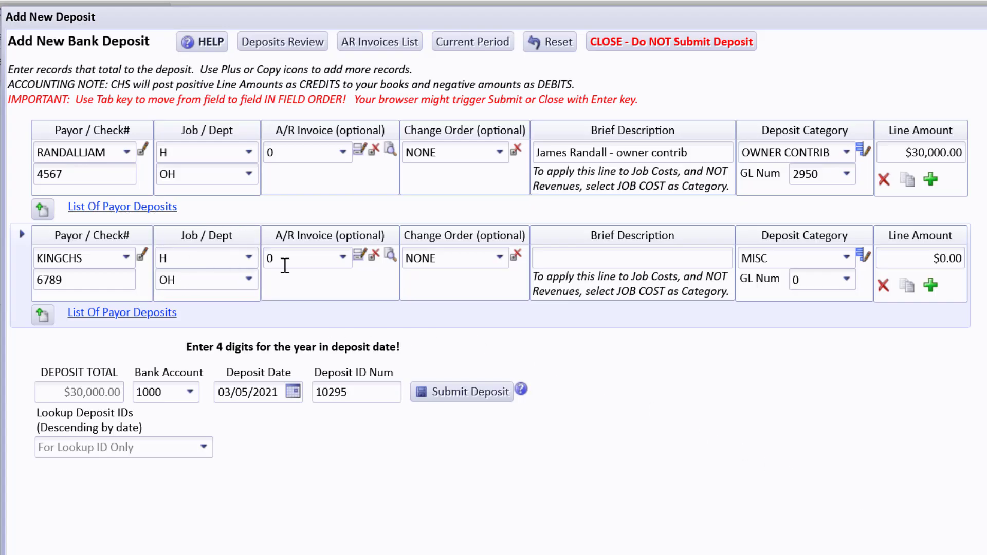
pyautogui.click(343, 257)
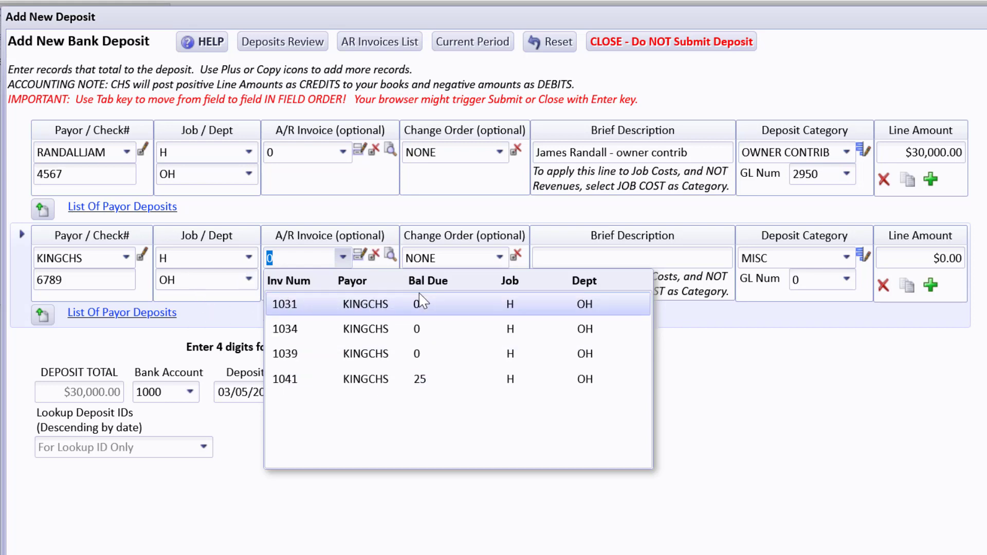
pyautogui.click(419, 381)
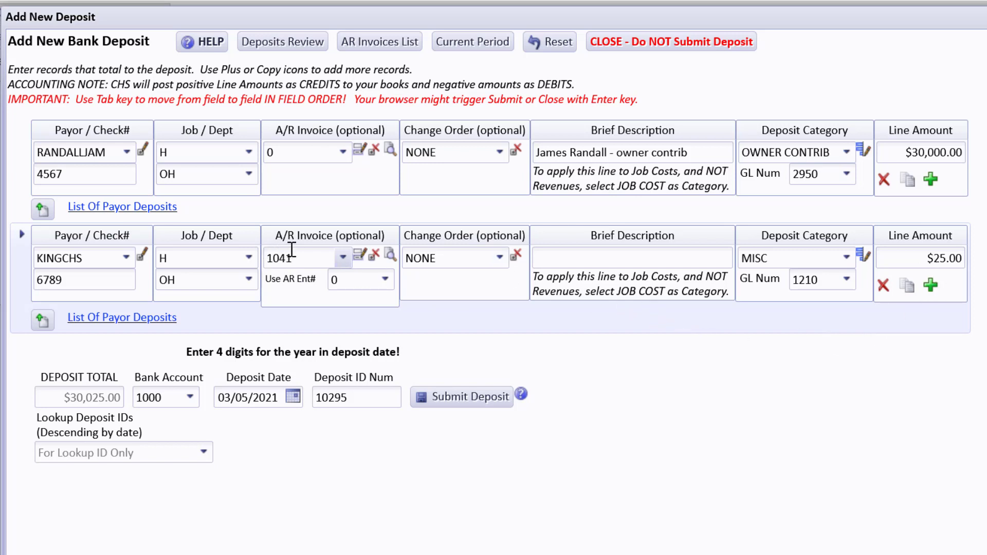
# Step: Keep GL account 1210 on line 2 and bring up its deposit categories
pyautogui.click(851, 283)
pyautogui.click(851, 283)
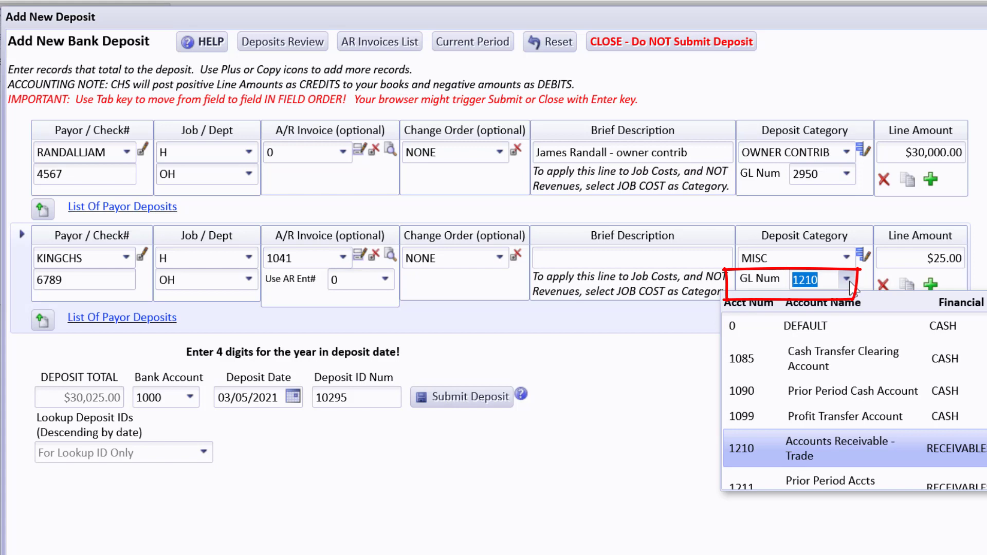
pyautogui.click(661, 325)
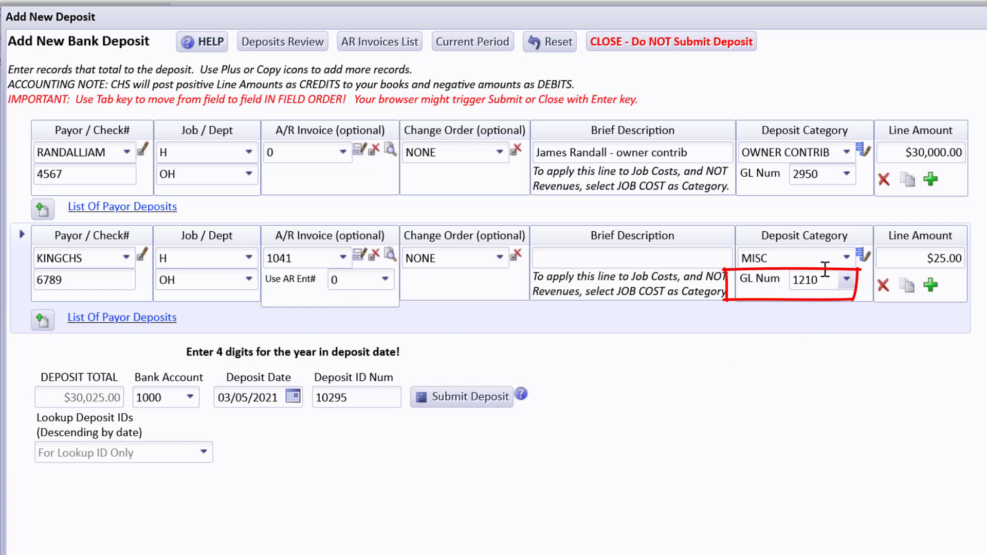
pyautogui.click(788, 257)
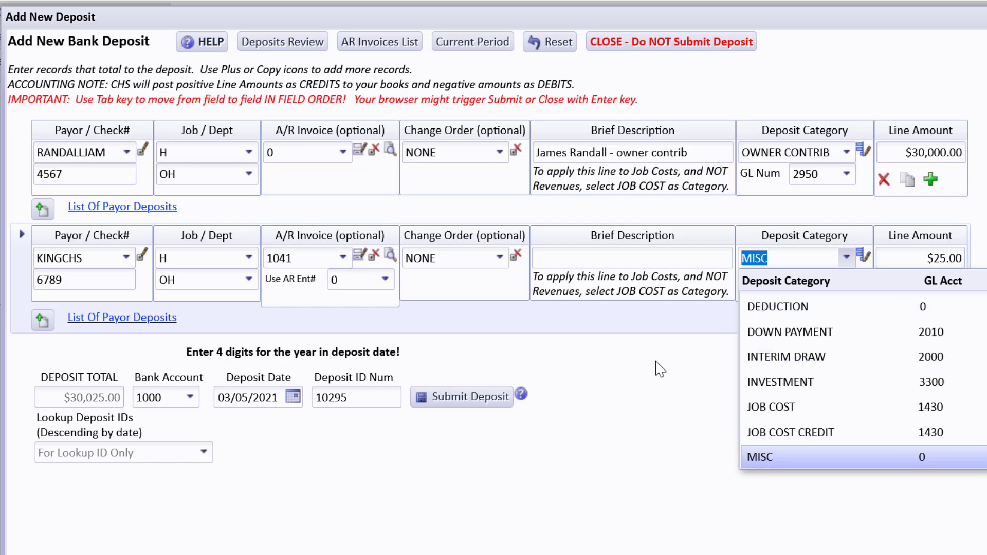
# Step: Keep category MISC and describe line 2 as an office-supplies reimbursement
pyautogui.click(643, 324)
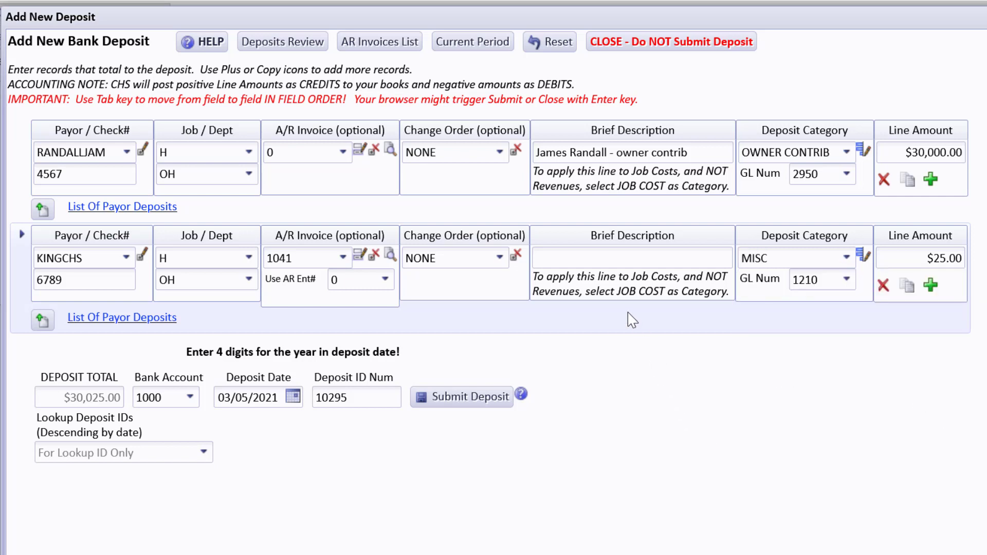
pyautogui.click(588, 257)
pyautogui.write('C King reim office supplies')
pyautogui.press('Tab')
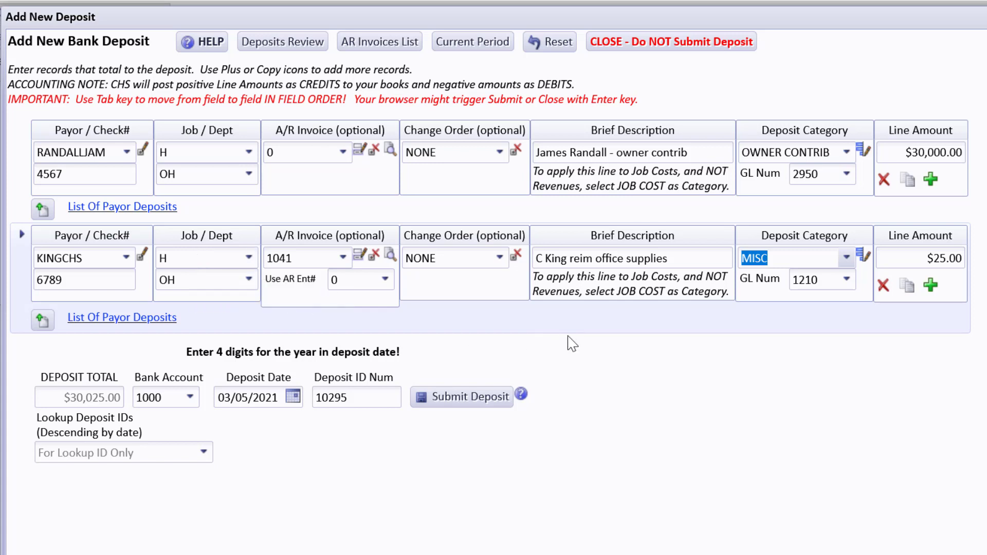
pyautogui.moveTo(285, 252)
# Step: Clear the deposit date, submit the deposit, and dismiss the resulting validation errors
pyautogui.click(278, 396)
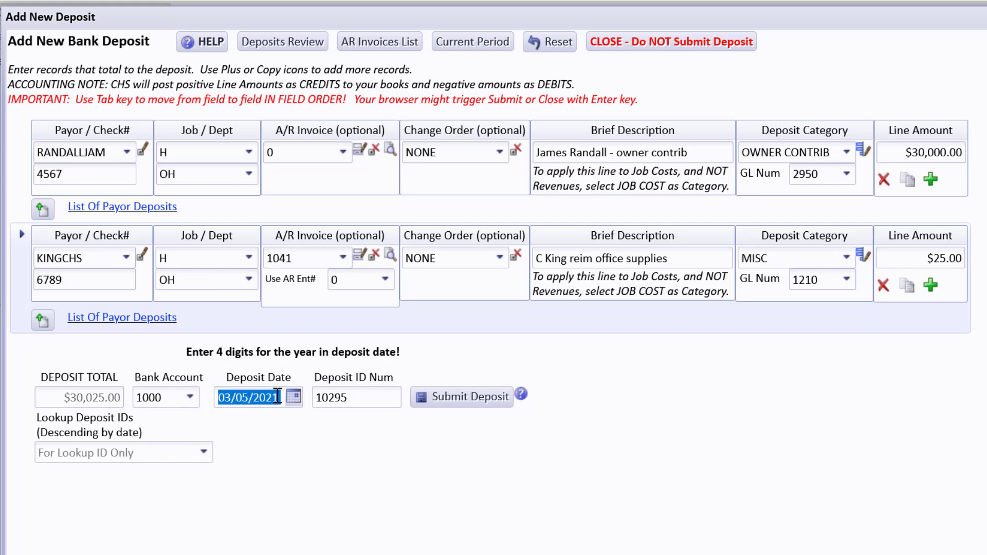
pyautogui.press('Delete')
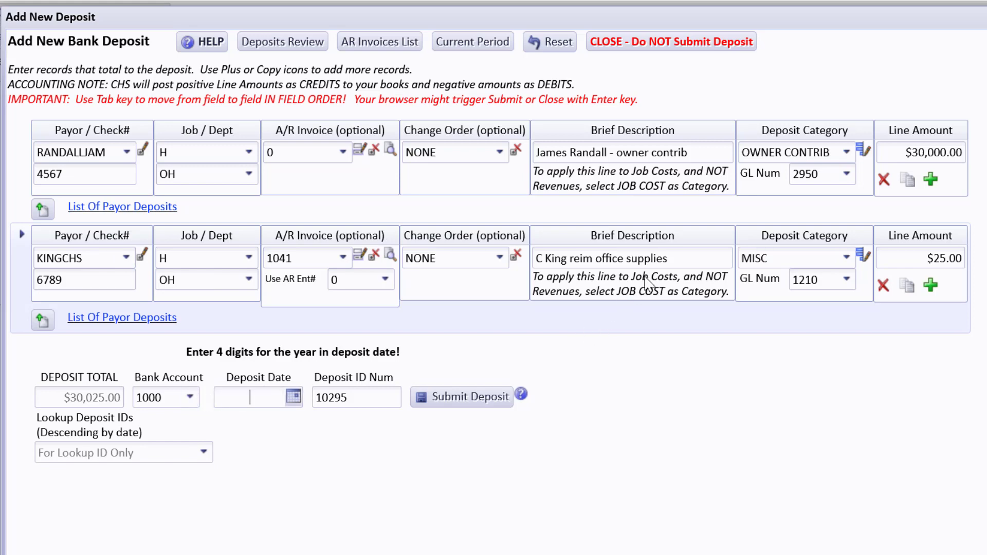
pyautogui.click(680, 252)
pyautogui.click(680, 262)
pyautogui.click(466, 398)
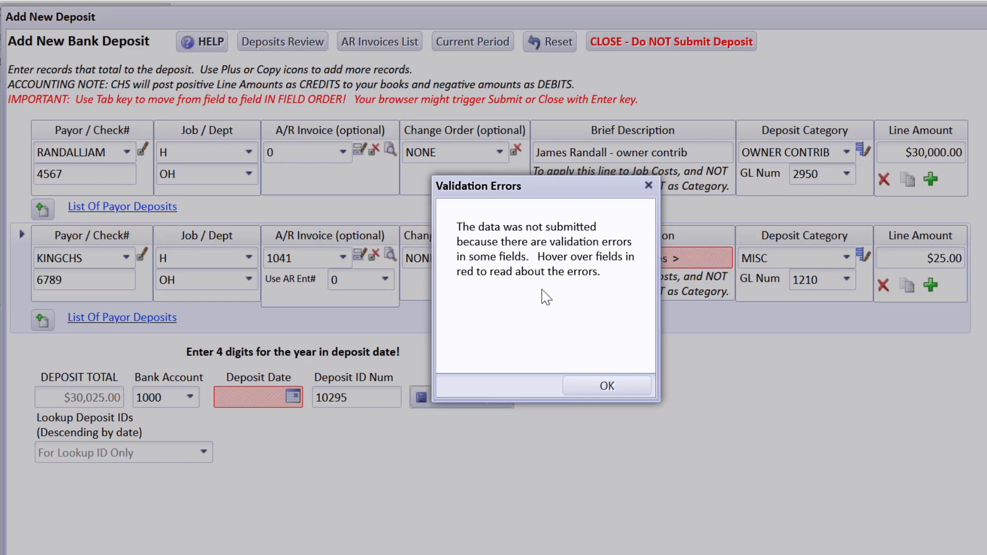
pyautogui.click(608, 386)
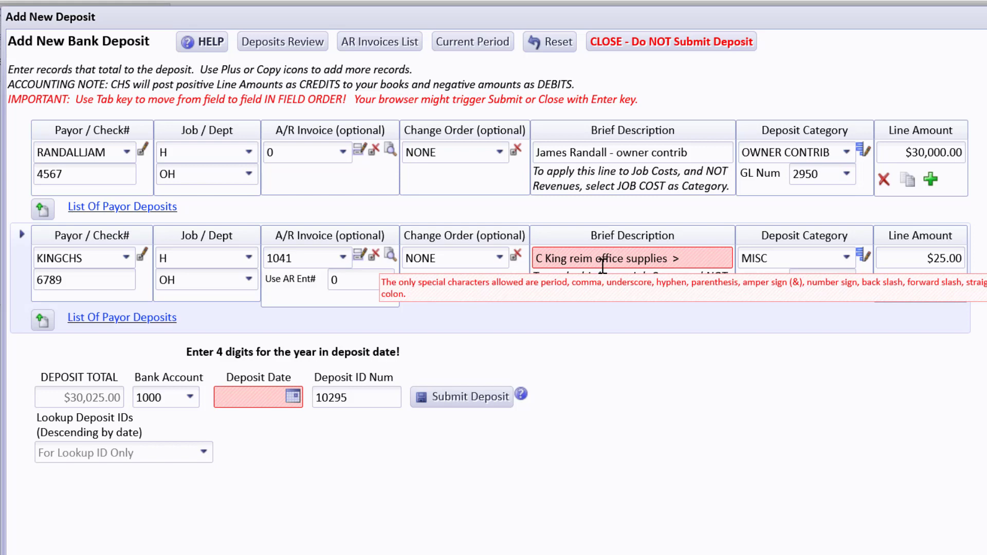
# Step: Delete the stray '>' from line 2's description and reset the date to 03/05/2021
pyautogui.click(667, 258)
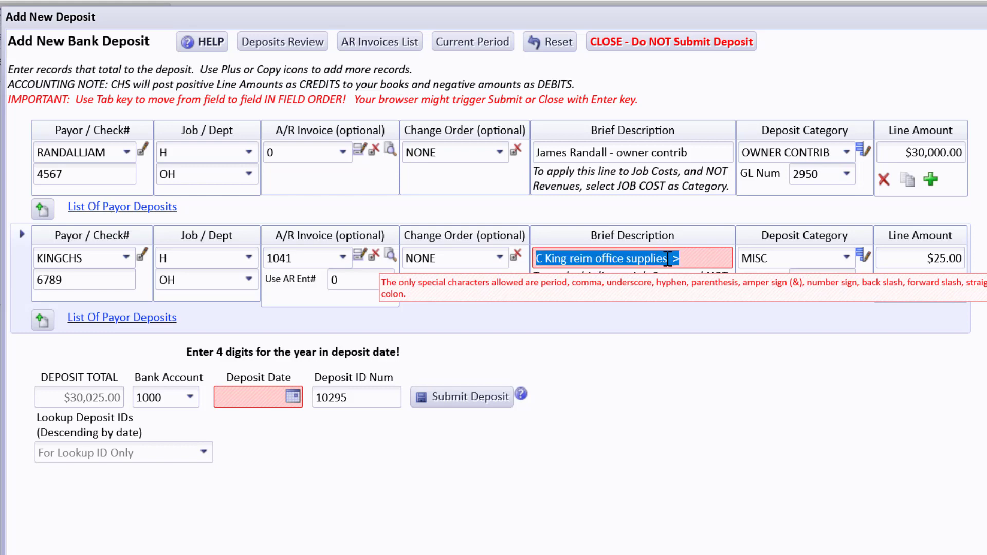
pyautogui.click(669, 258)
pyautogui.press('Delete')
pyautogui.press('Delete')
pyautogui.press('Delete')
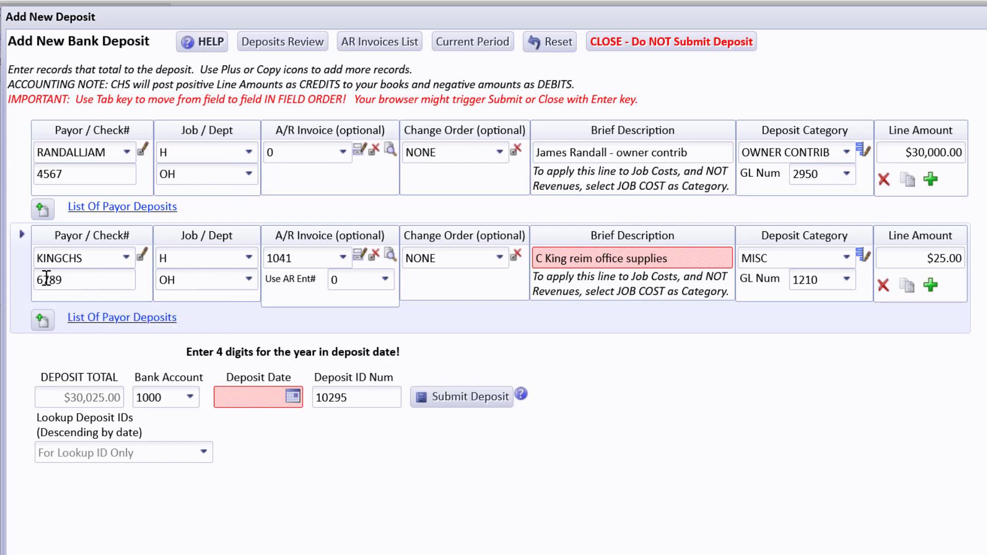
pyautogui.click(293, 397)
pyautogui.click(373, 251)
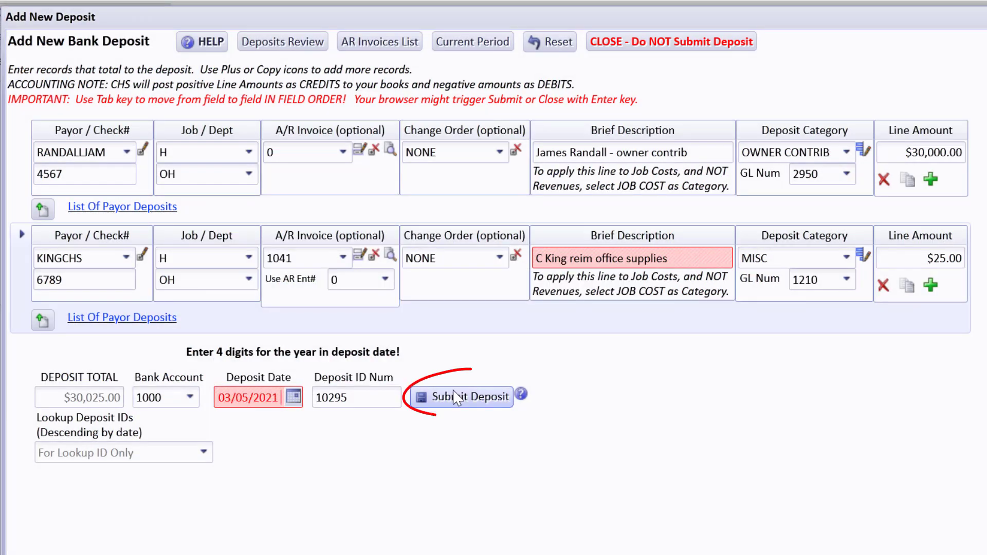
# Step: Post deposit 10295, dismiss the posted confirmation, and close its entries list
pyautogui.click(454, 399)
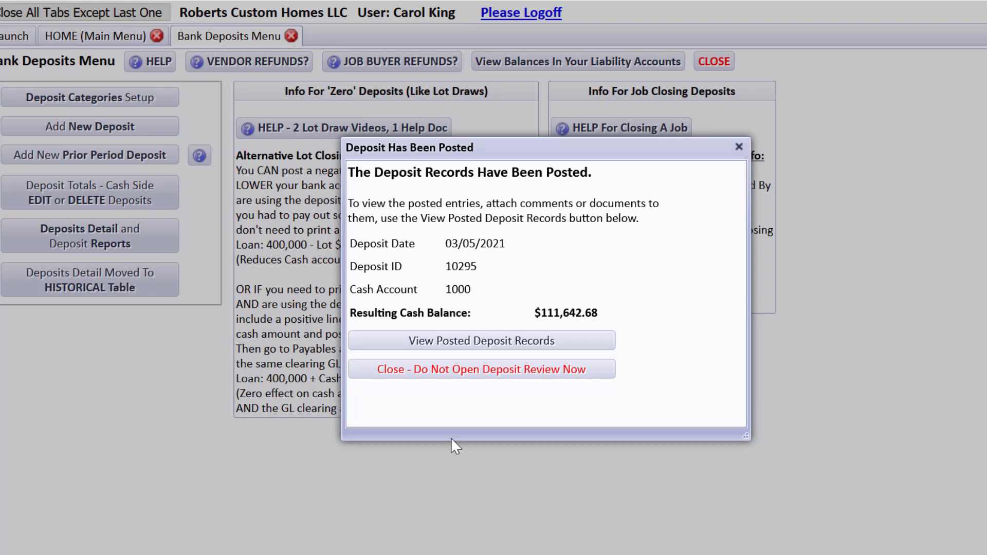
pyautogui.click(457, 347)
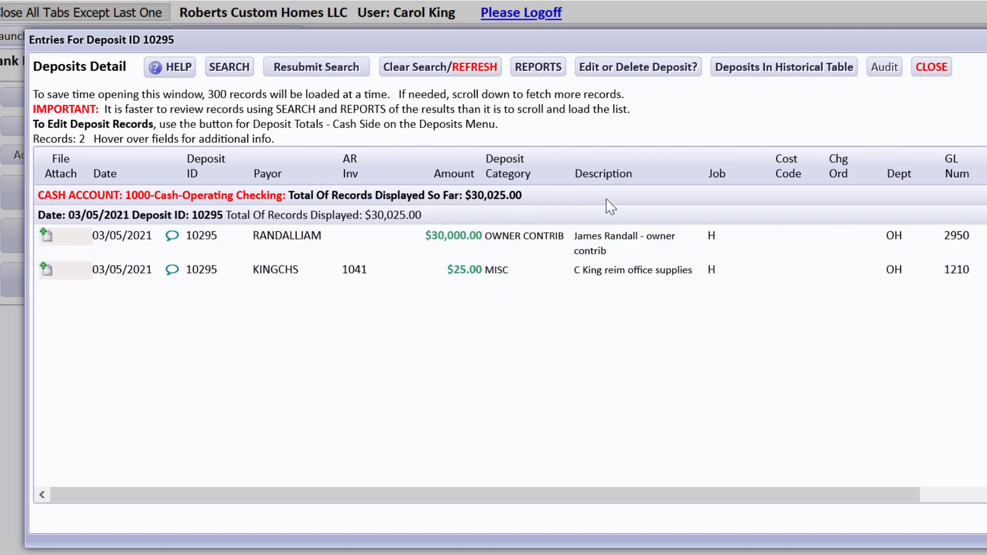
pyautogui.click(928, 68)
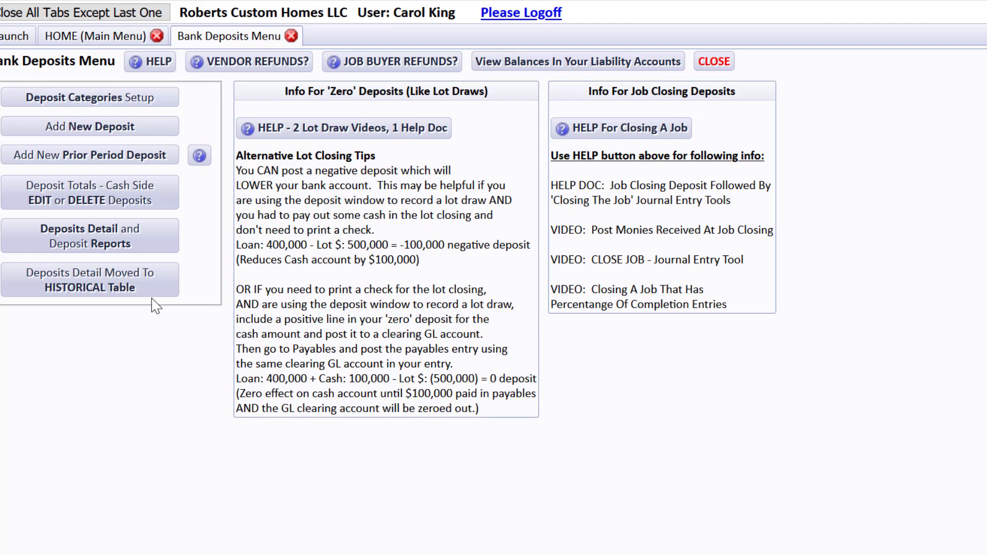
# Step: Start a new bank deposit with the buyer's customer code as payor, checking the job's buyer details
pyautogui.click(113, 132)
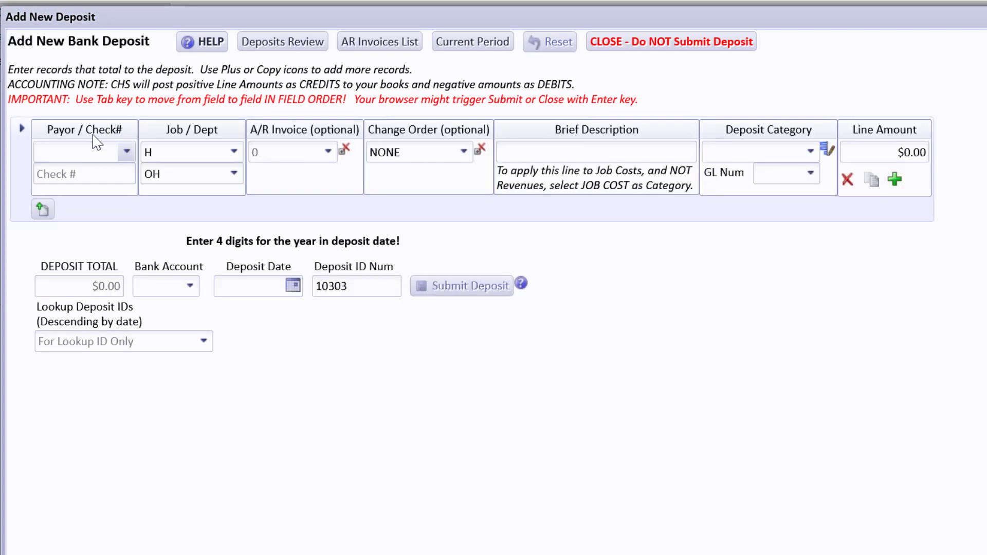
pyautogui.write('sm')
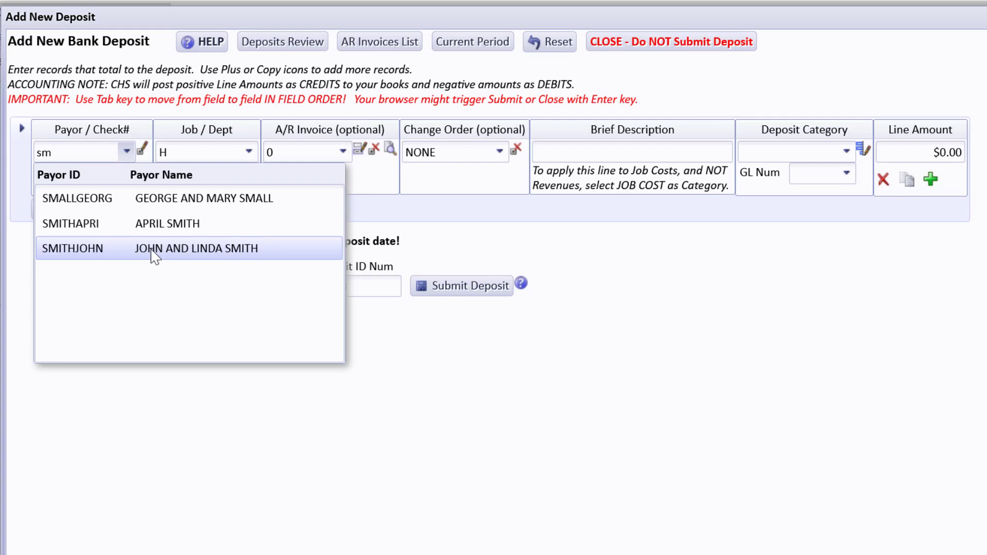
pyautogui.click(154, 249)
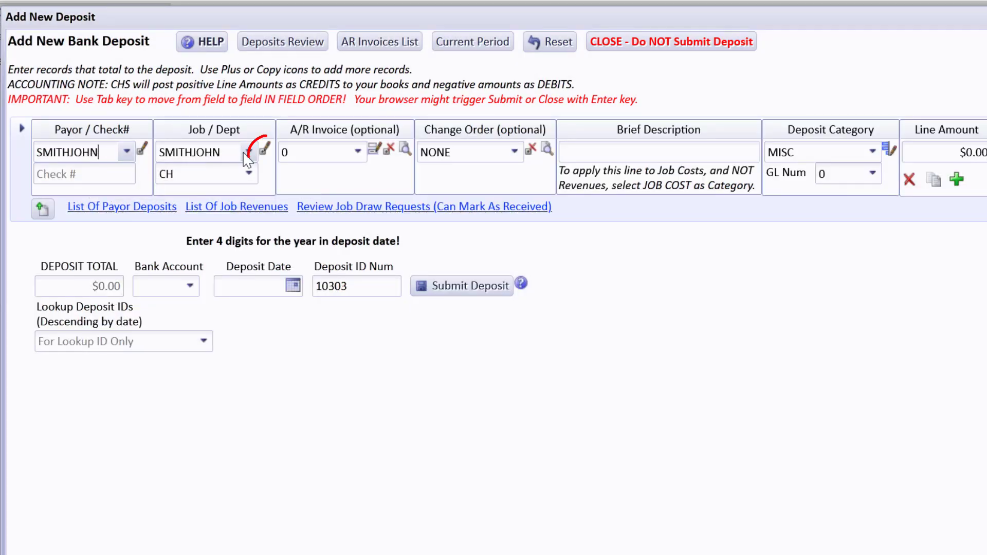
pyautogui.click(266, 151)
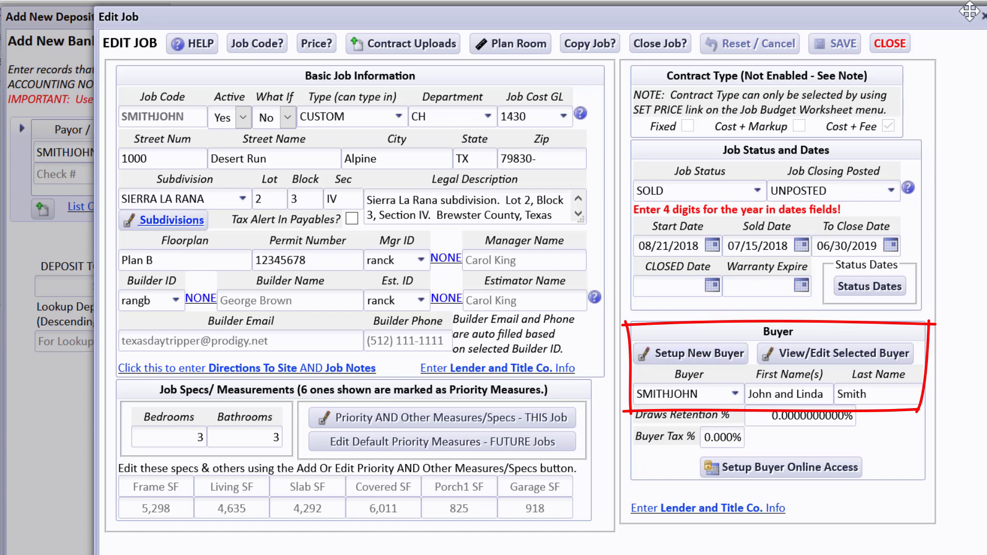
pyautogui.click(890, 44)
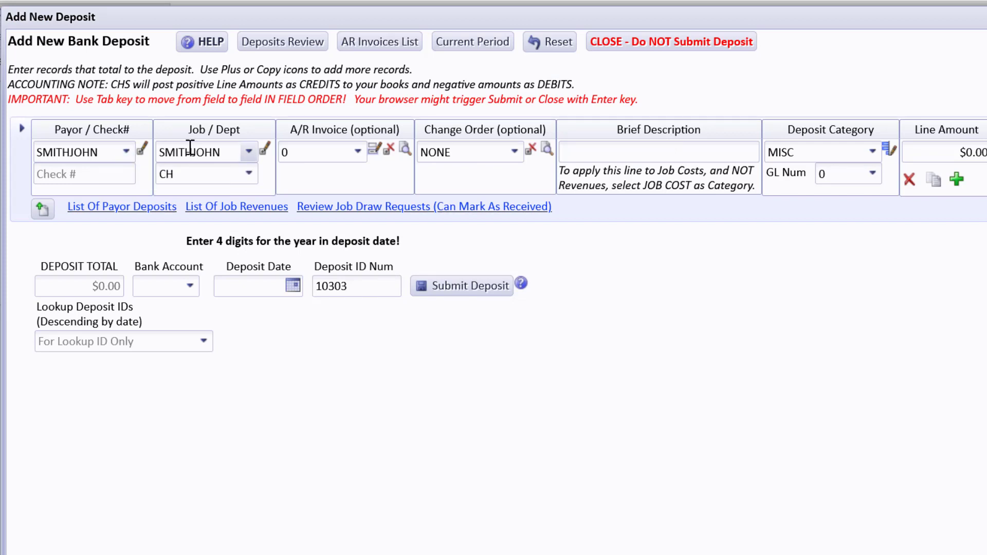
# Step: Keep the buyer's job on the deposit and review its details once more
pyautogui.click(250, 152)
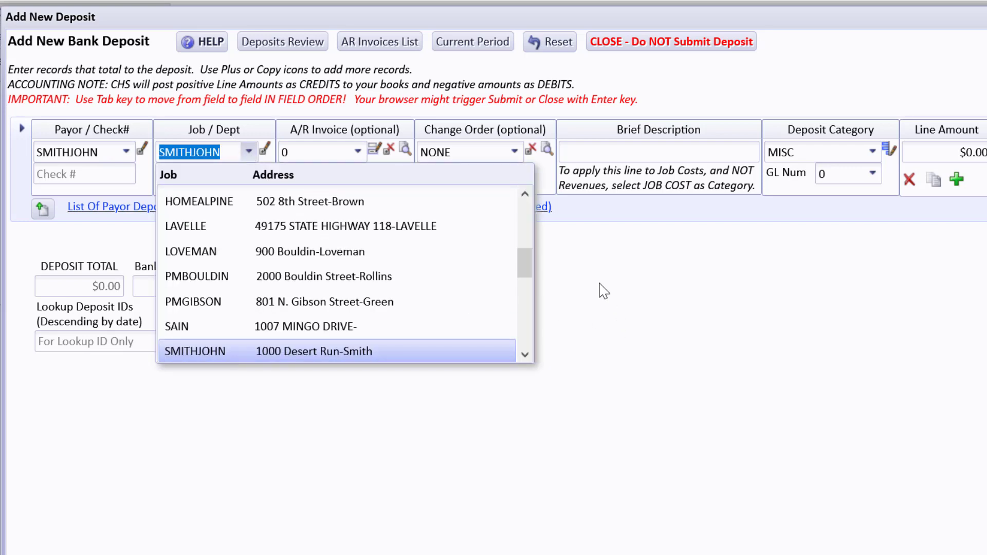
pyautogui.click(604, 291)
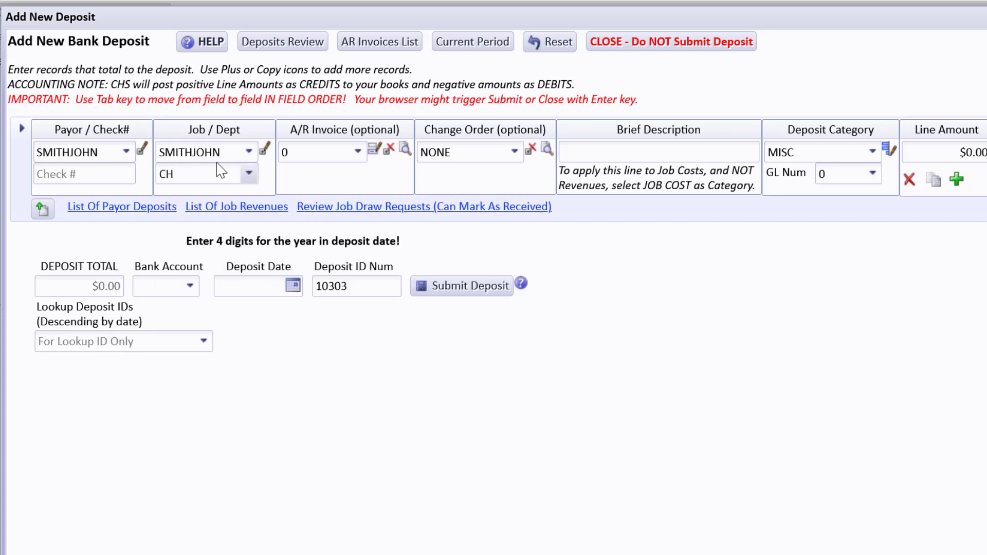
pyautogui.click(265, 152)
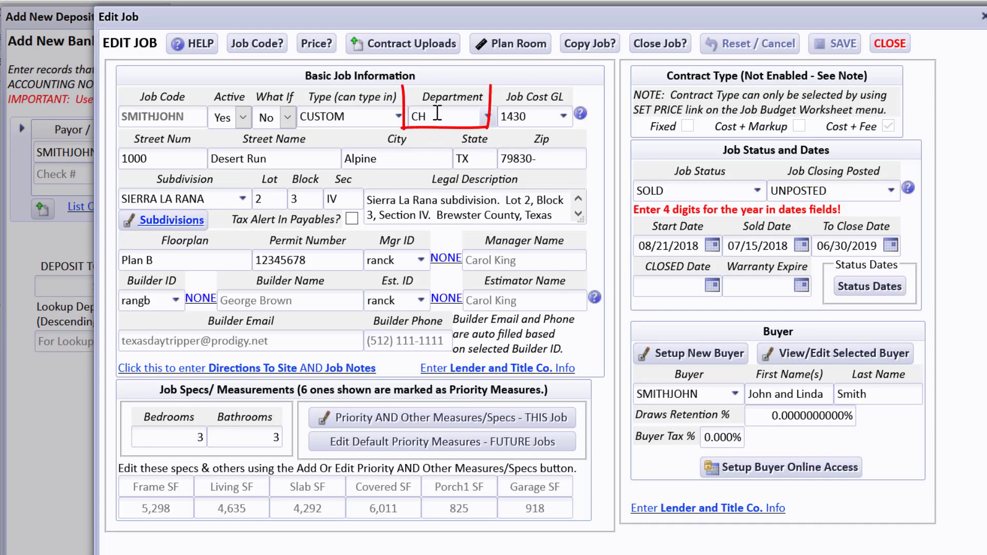
pyautogui.click(890, 43)
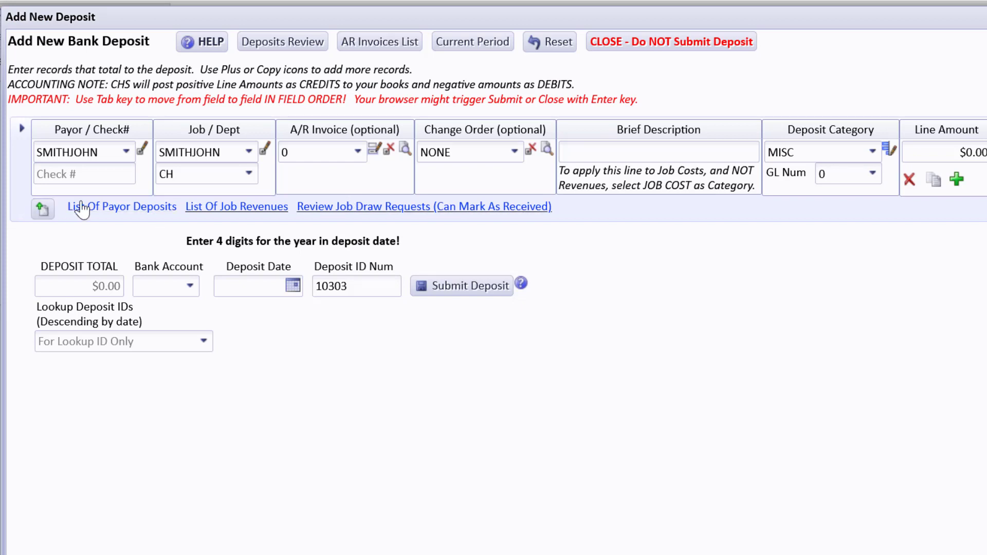
# Step: Enter 'Wire Transfer' as the deposit line's check number, replacing the typed 789
pyautogui.click(73, 176)
pyautogui.write('7894')
pyautogui.press('Tab')
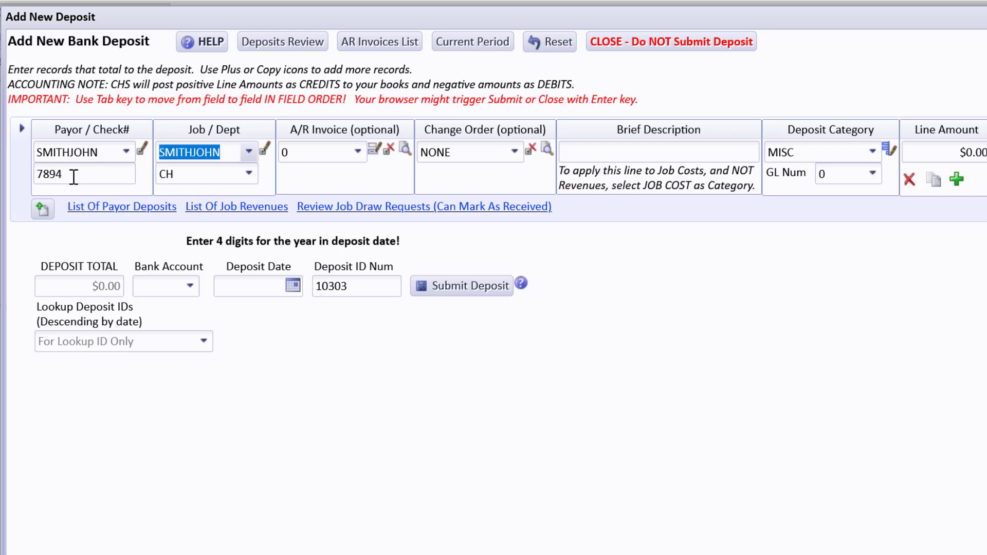
pyautogui.hotkey('shift', 'Tab')
pyautogui.write('Wire Transfe')
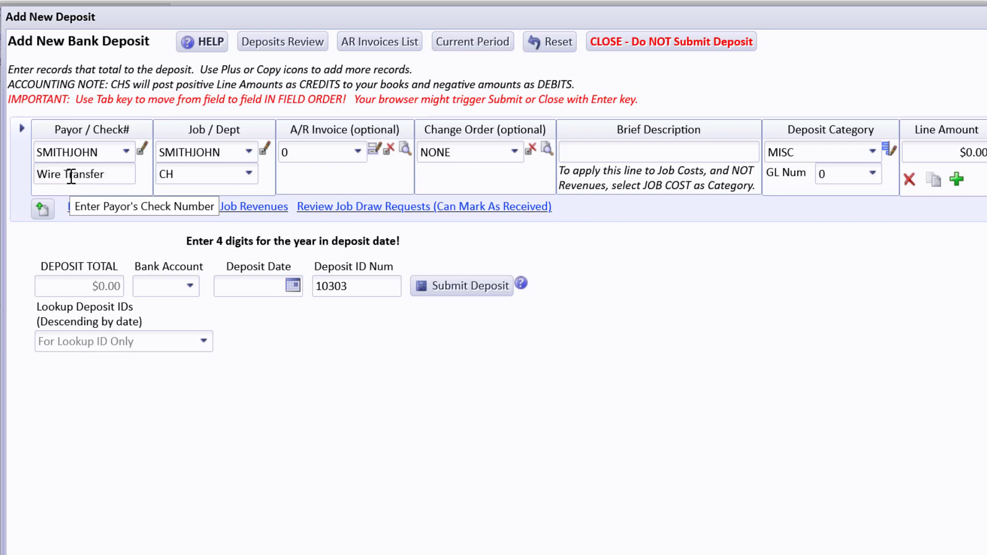
pyautogui.press('Tab')
pyautogui.press('Tab')
pyautogui.press('Tab')
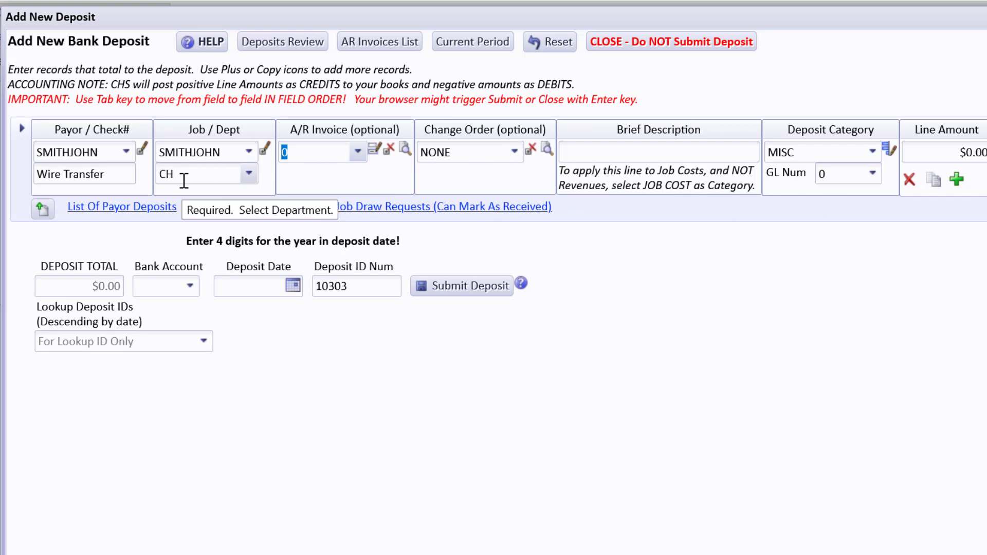
# Step: Open the stored PDF of the job's draw request 2 from Review Job Draw Requests
pyautogui.click(376, 209)
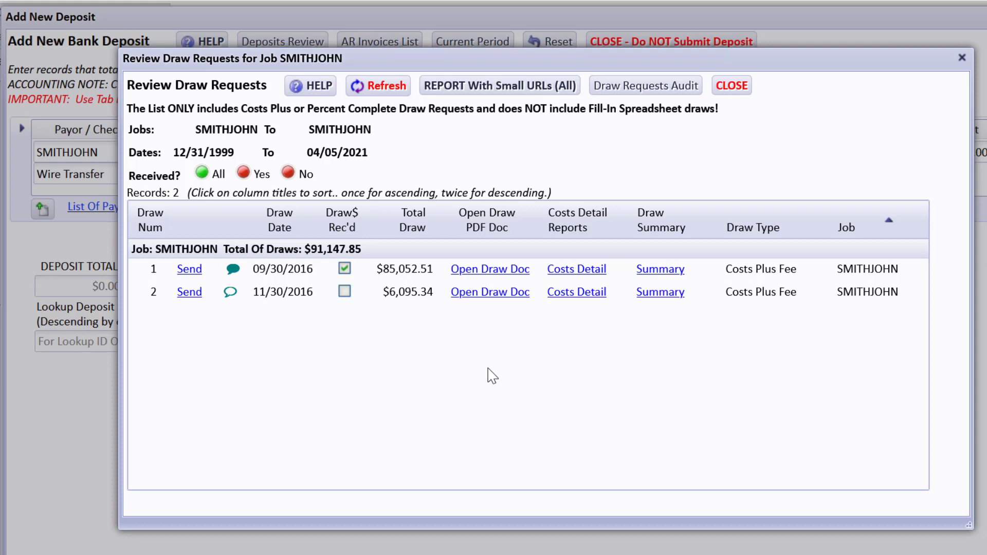
pyautogui.click(491, 292)
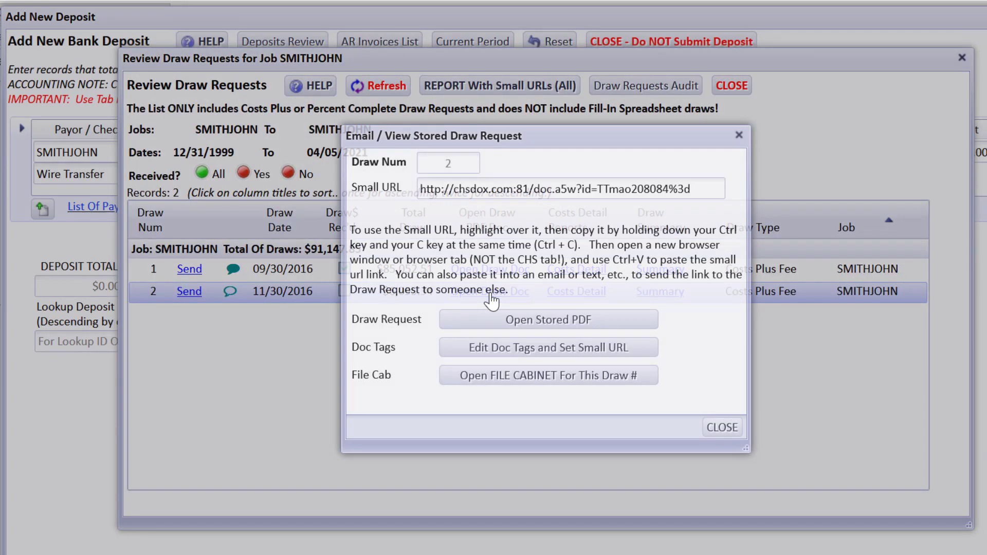
pyautogui.click(485, 324)
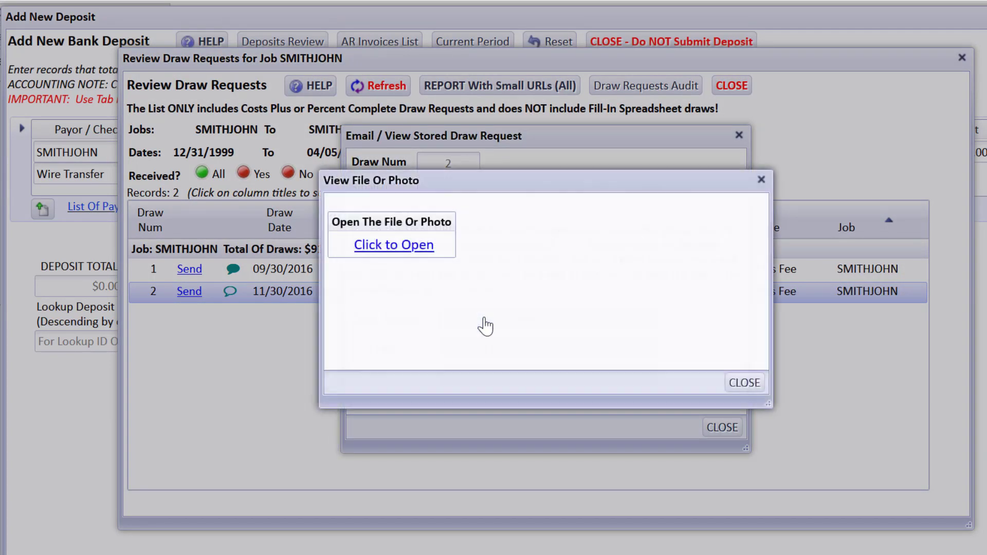
pyautogui.click(428, 329)
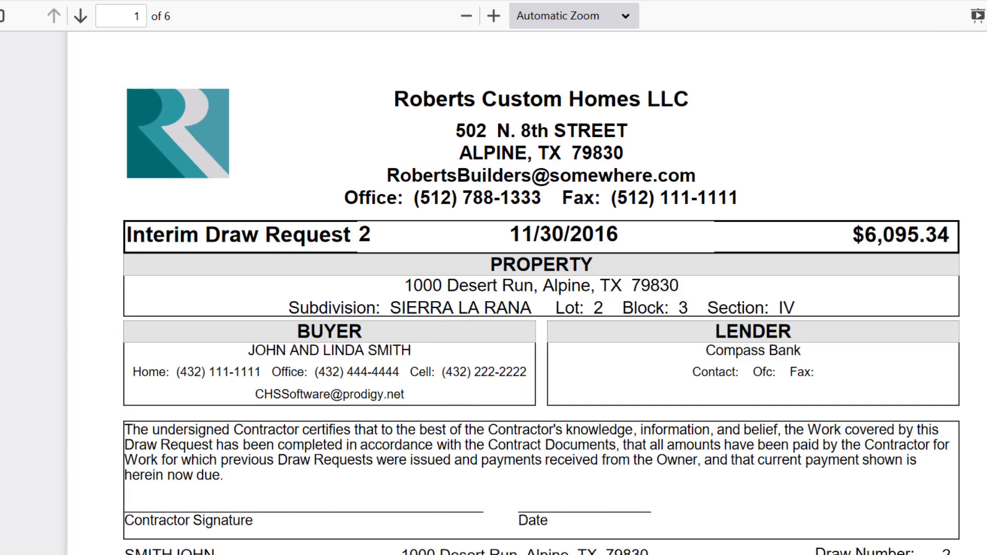
# Step: Read through draw 2's change orders and $6,095.34 total, then close the PDF
pyautogui.scroll(-9, 540, 309)
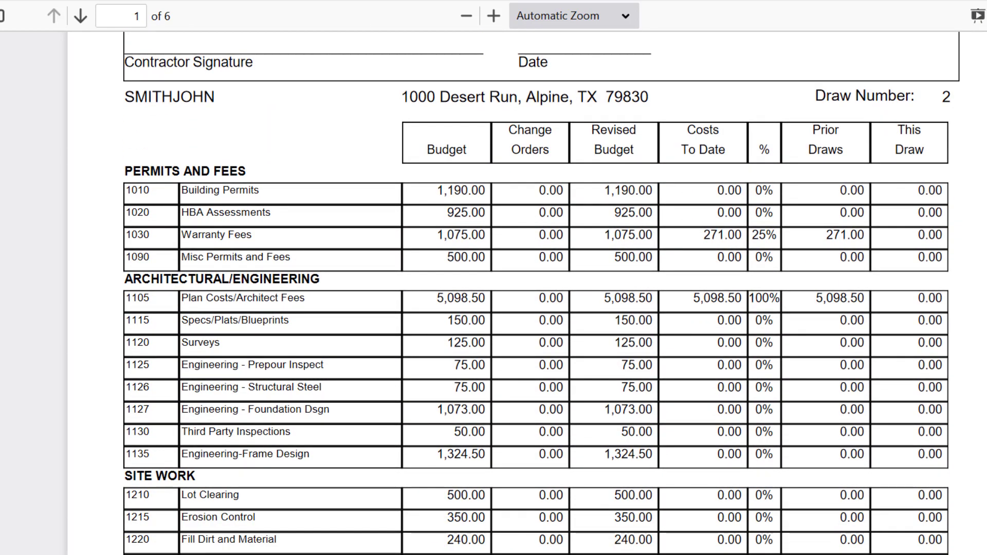
pyautogui.scroll(-18, 926, 295)
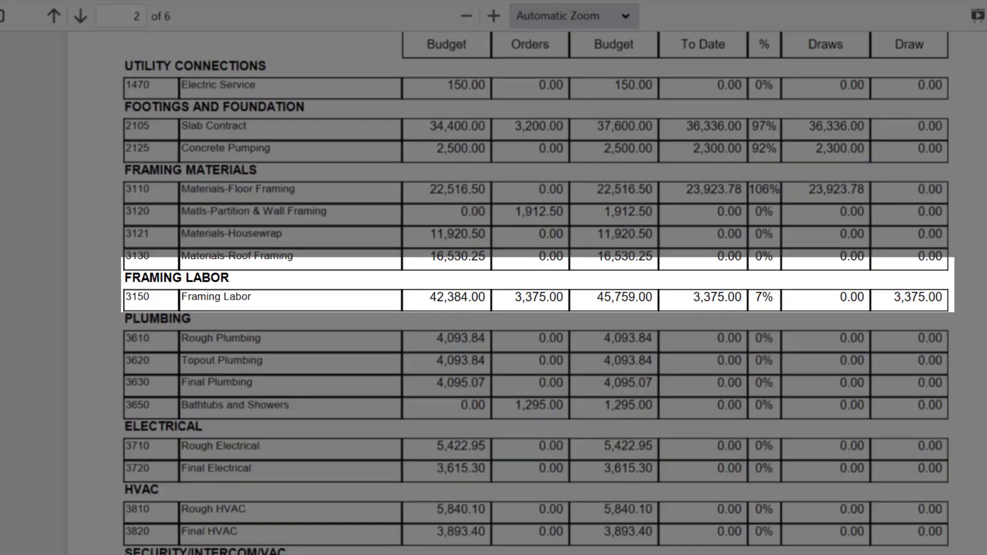
pyautogui.scroll(1, 527, 293)
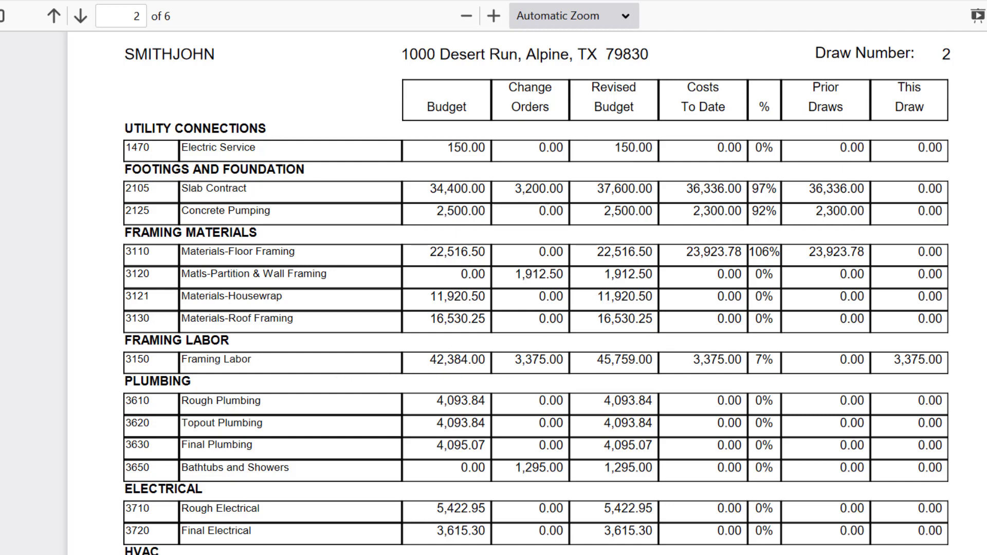
pyautogui.scroll(2, 535, 293)
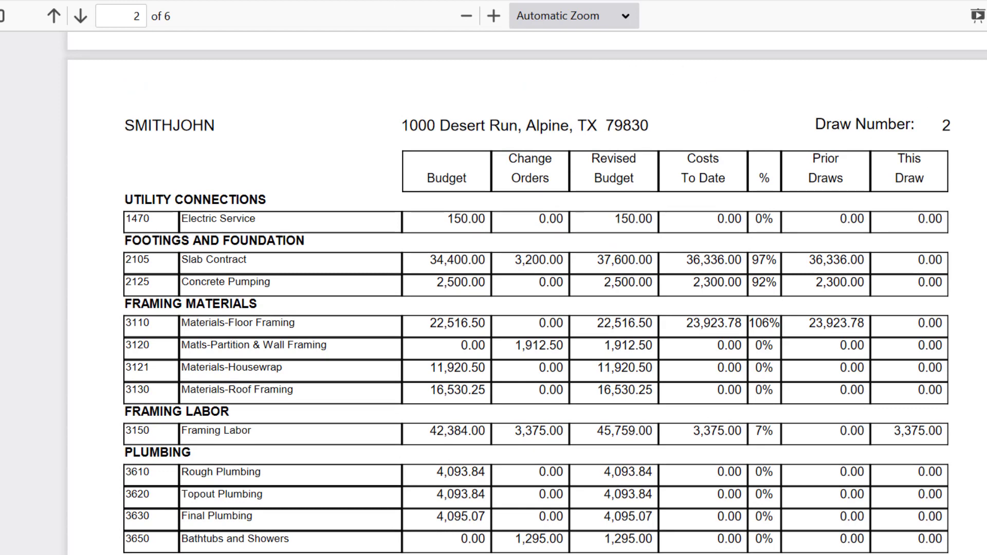
pyautogui.scroll(-15, 535, 293)
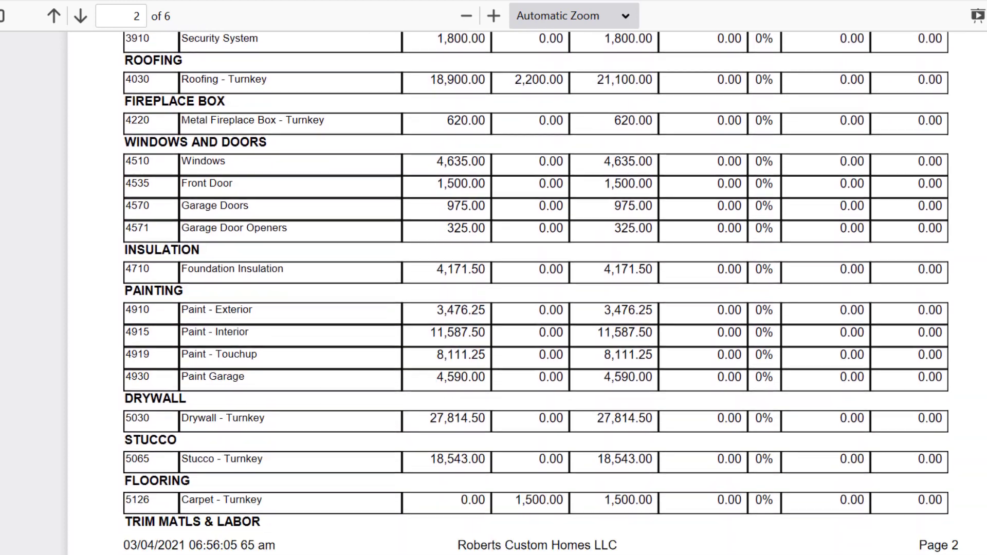
pyautogui.scroll(-15, 550, 317)
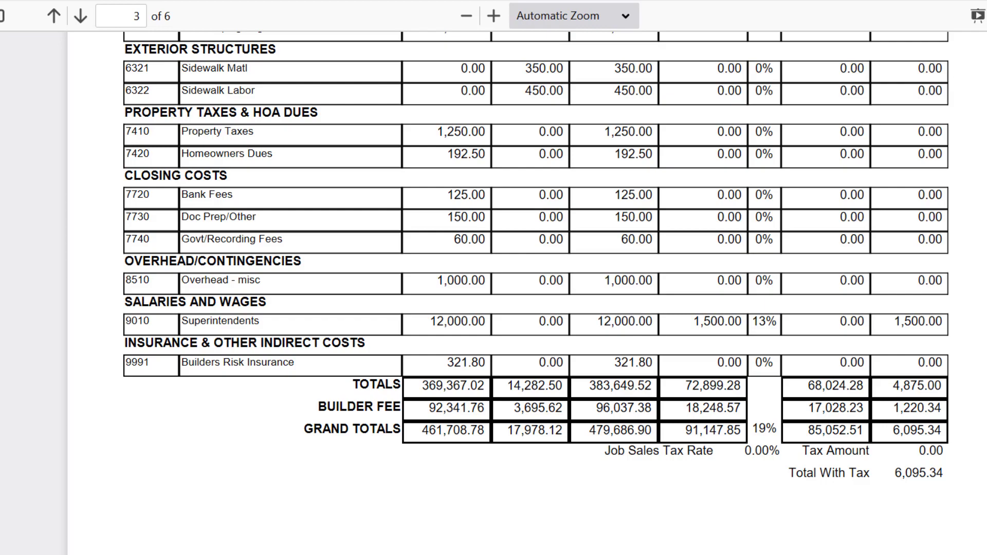
pyautogui.hotkey('ctrl', 'w')
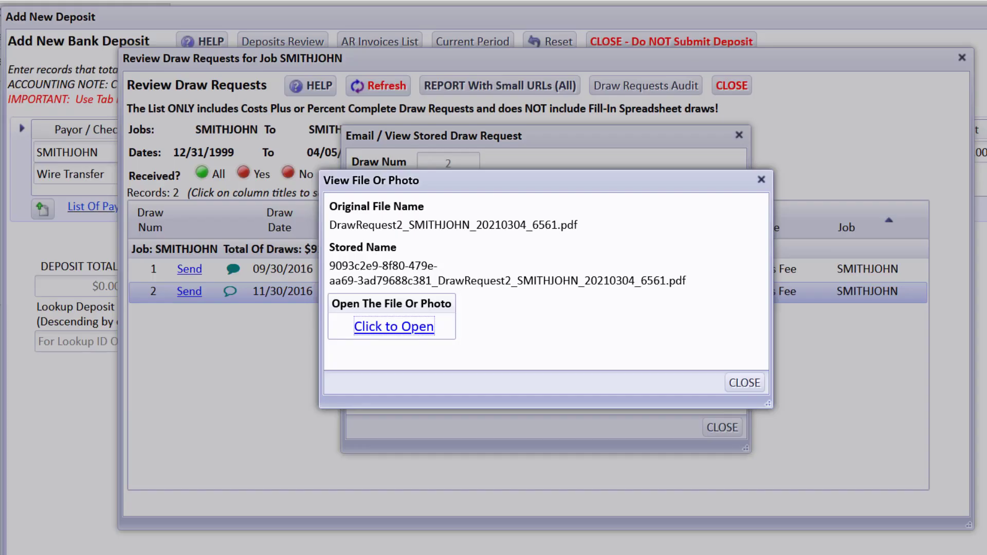
# Step: Open draw 2's 'Cost AND Marked Up - No Attachments' job cost report
pyautogui.click(742, 383)
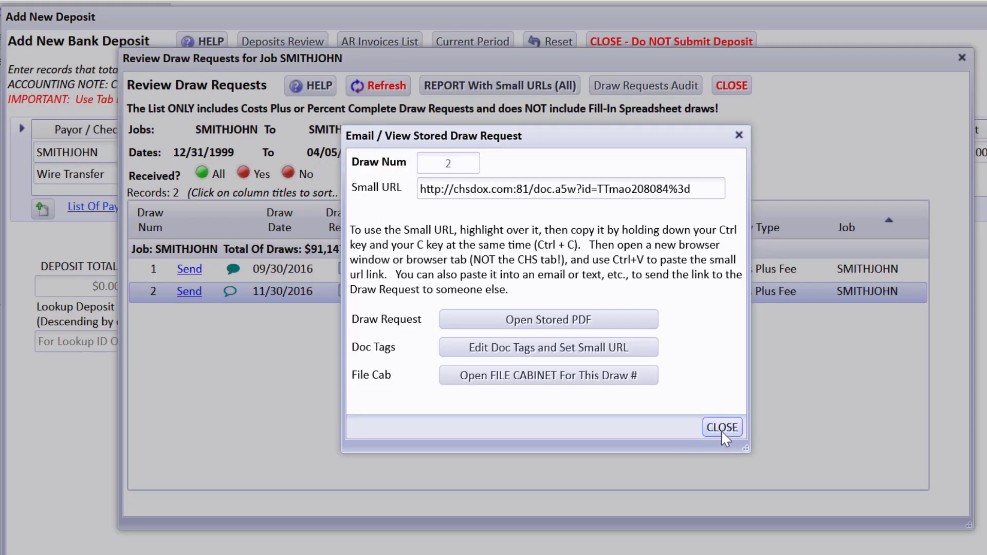
pyautogui.click(722, 429)
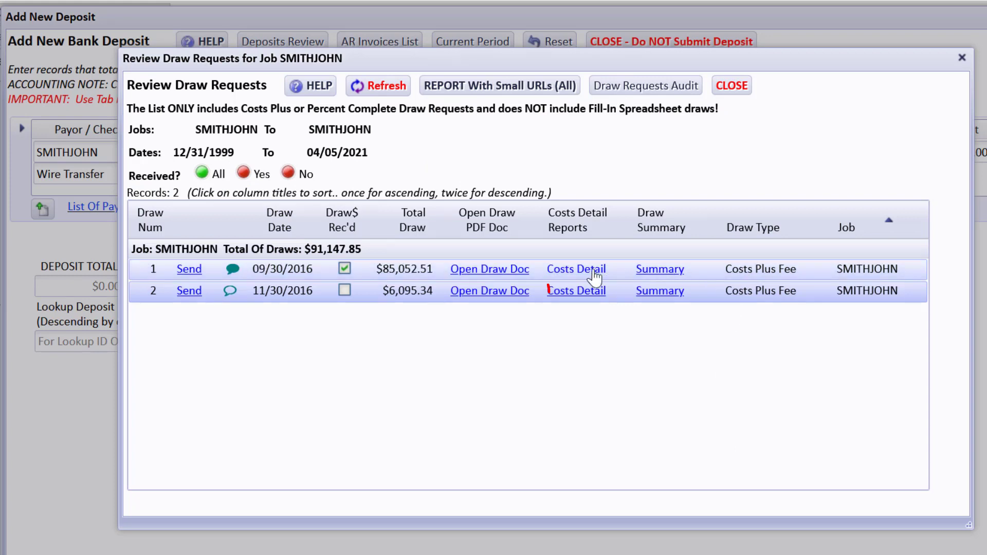
pyautogui.click(572, 291)
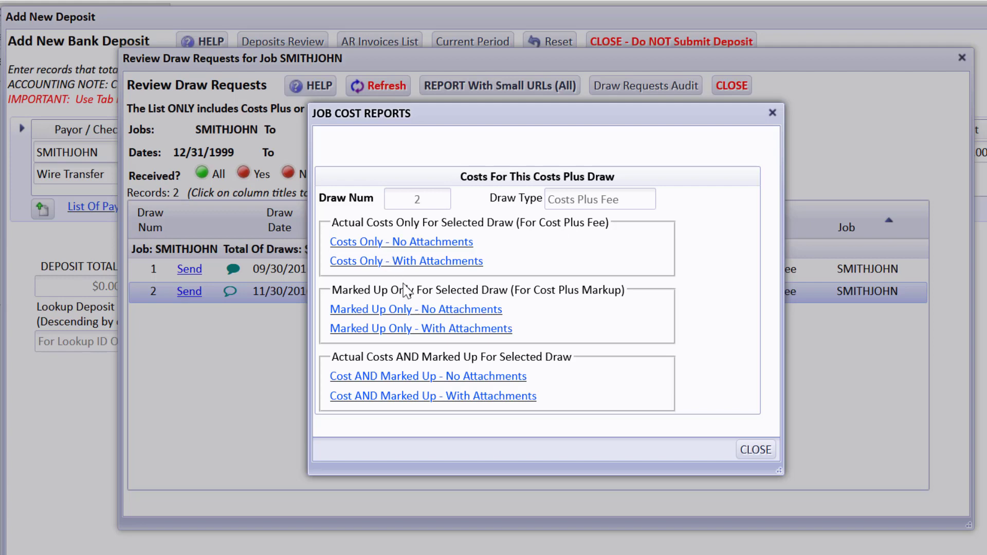
pyautogui.click(472, 377)
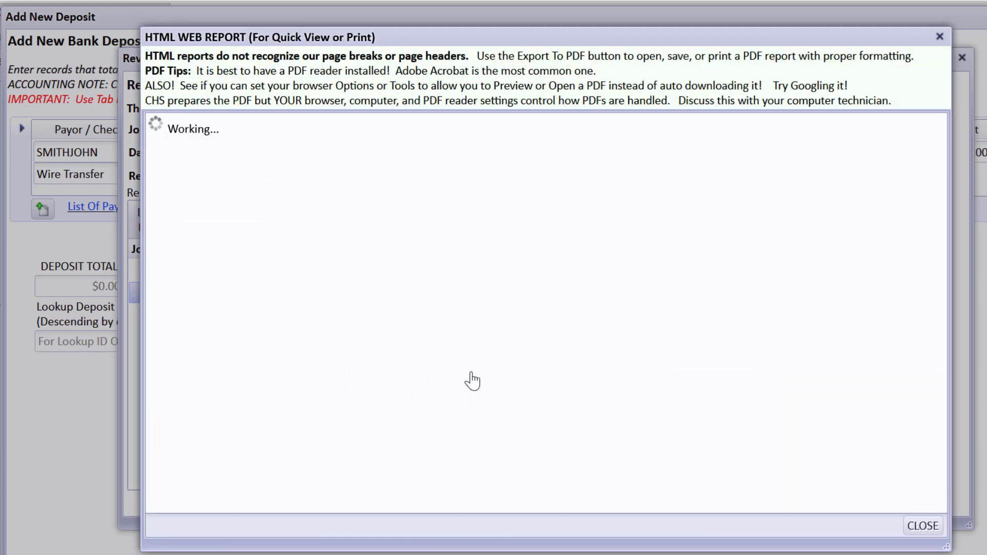
# Step: Export draw 2's cost report ($4,875.00 actual, $6,093.75 marked up) to PDF and close the reports
pyautogui.moveTo(943, 297); pyautogui.dragTo(936, 358)
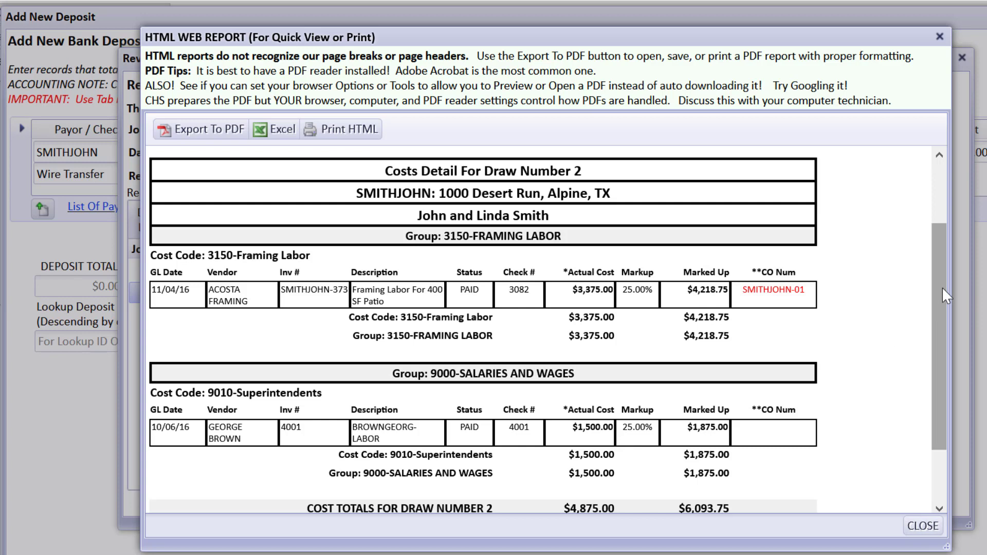
pyautogui.moveTo(942, 287); pyautogui.dragTo(932, 370)
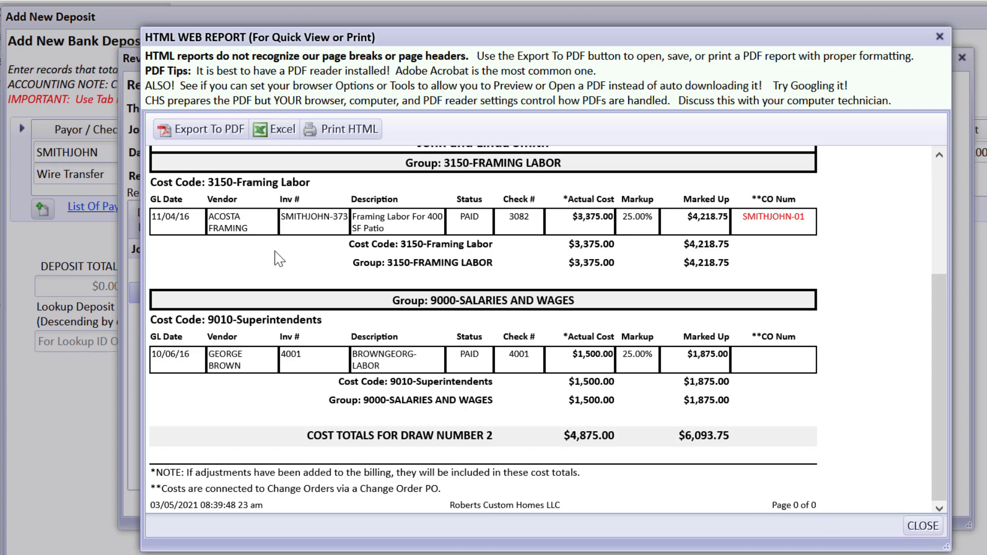
pyautogui.click(195, 135)
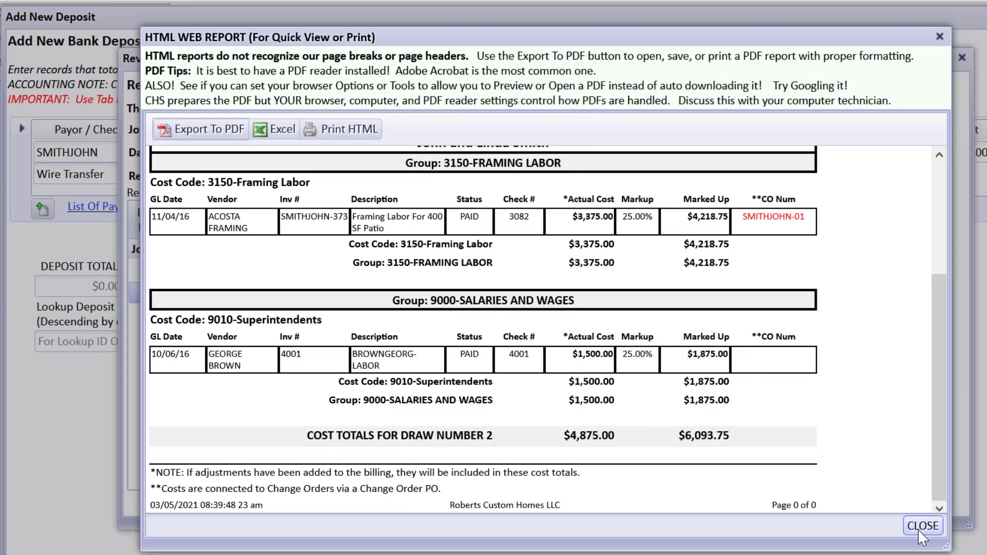
pyautogui.click(922, 526)
pyautogui.click(768, 451)
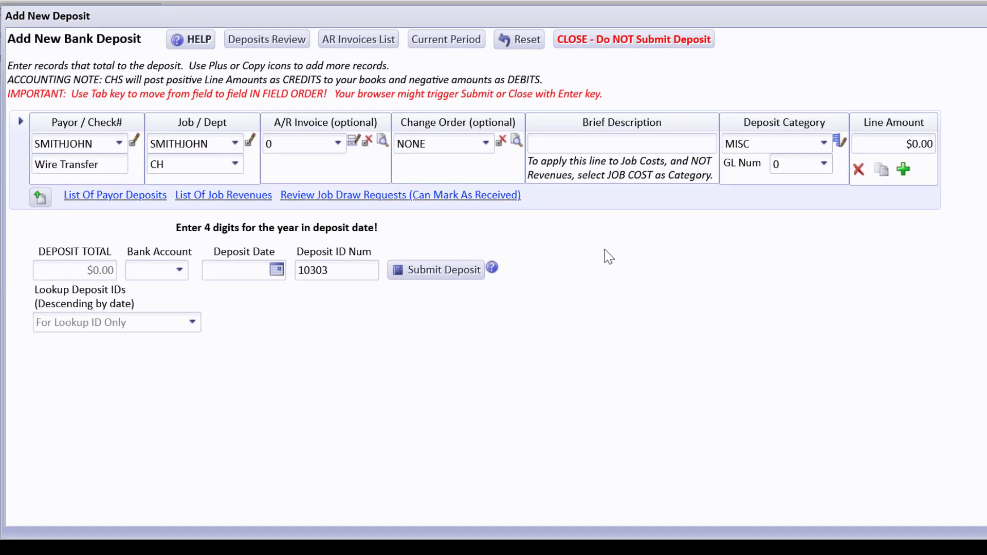
# Step: Assign the job's change order 01 to the line with a partial-payment CO 1 in Draw 2 description
pyautogui.click(486, 144)
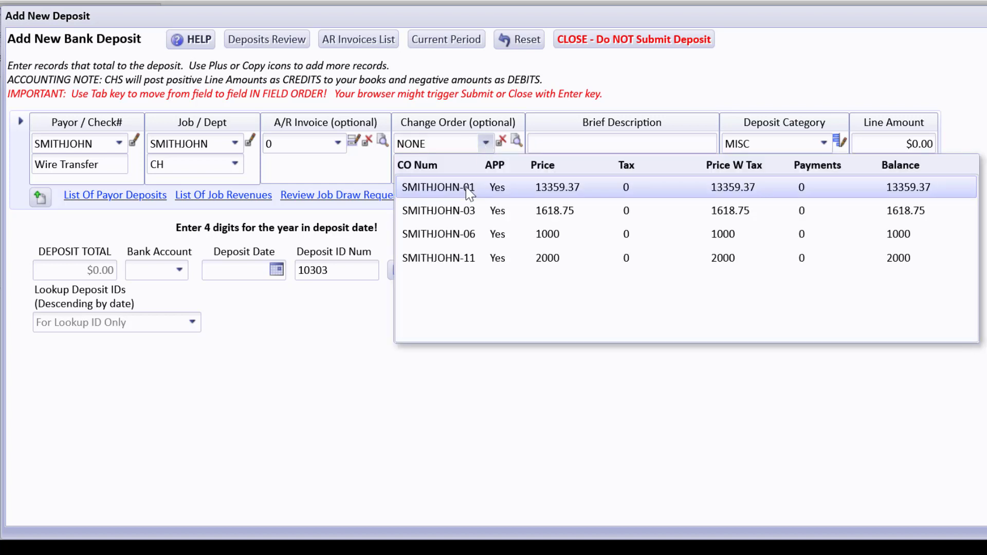
pyautogui.click(469, 188)
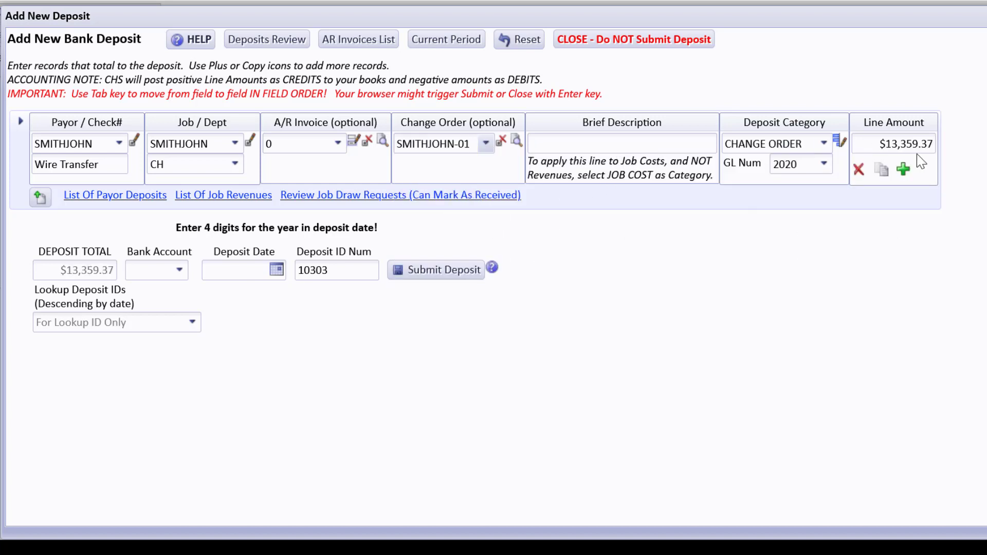
pyautogui.click(486, 144)
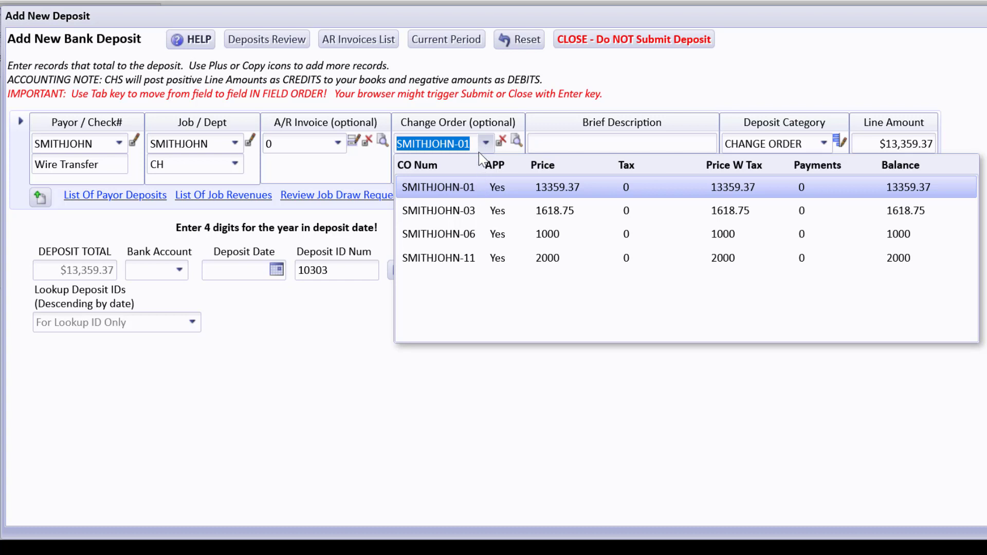
pyautogui.click(535, 141)
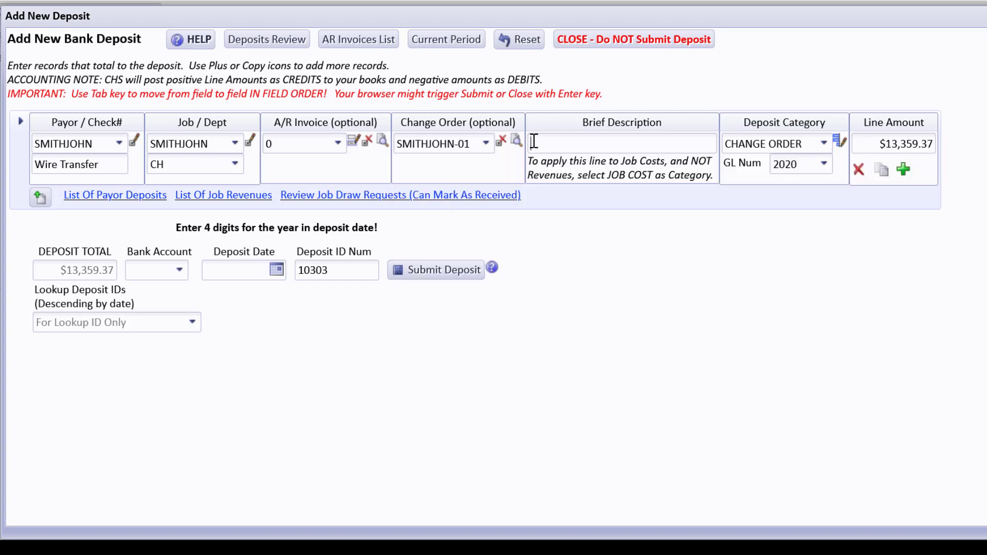
pyautogui.write('Smith - Partial Pmt CO 1 in Draw ')
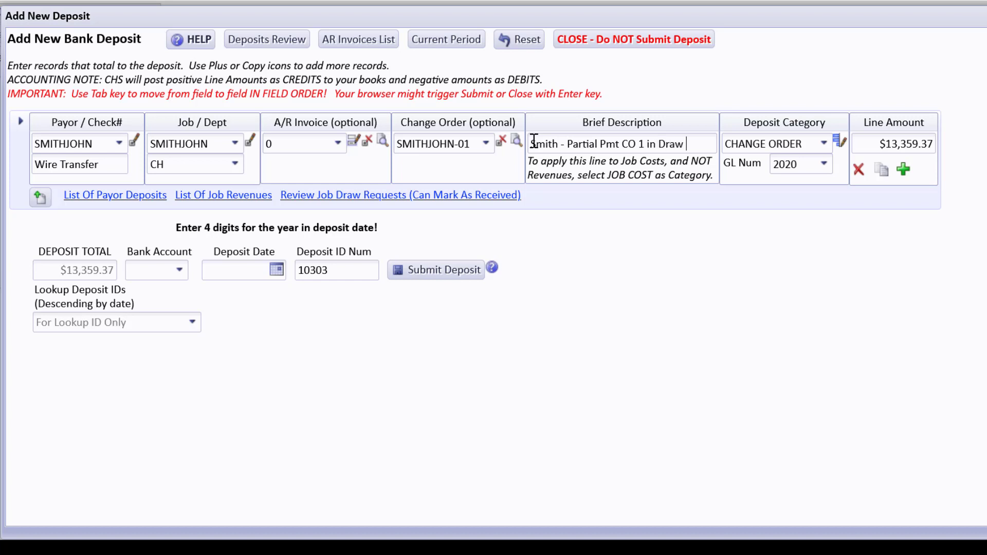
pyautogui.write('2')
# Step: Change the line's category from CHANGE ORDER to INTERIM DRAW, confirming GL account 2000
pyautogui.click(825, 165)
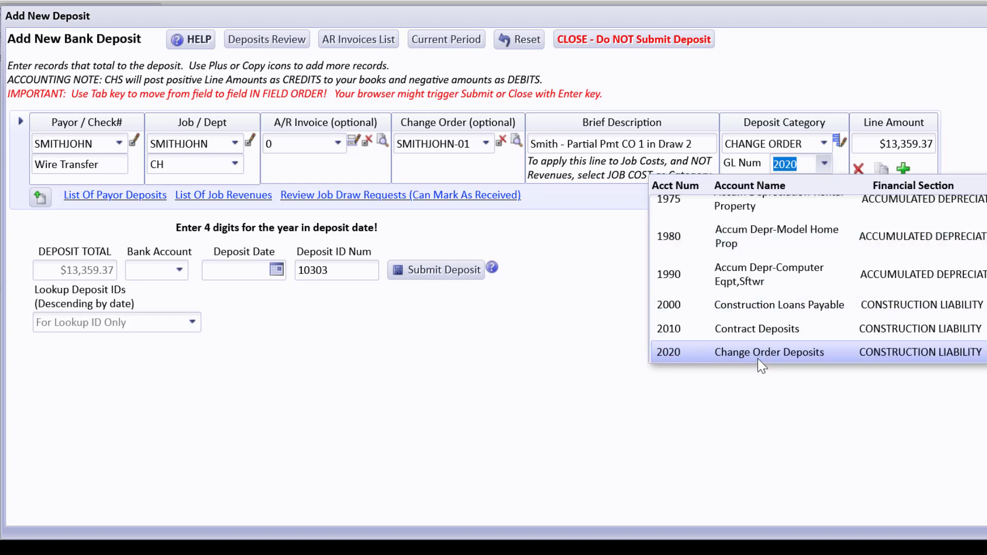
pyautogui.click(825, 145)
pyautogui.click(825, 145)
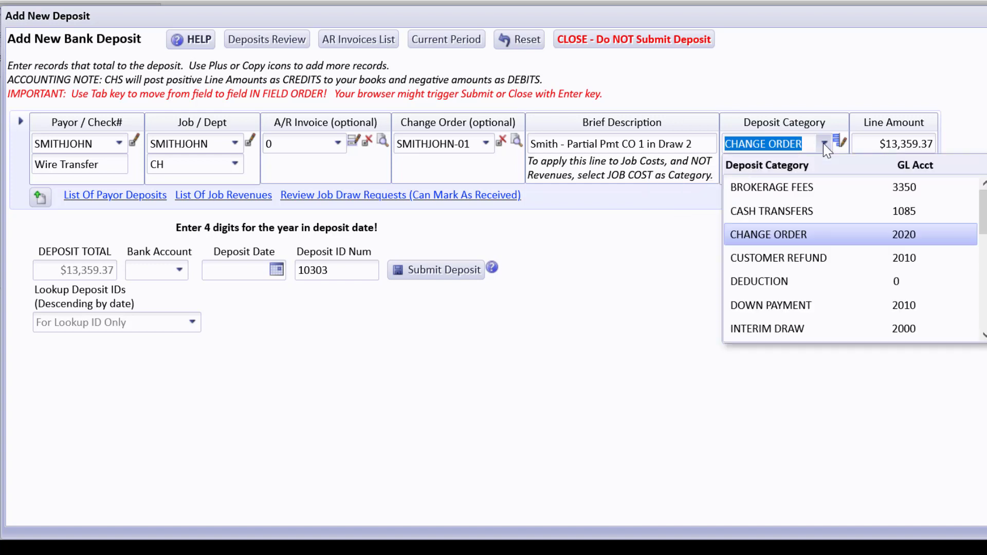
pyautogui.click(803, 328)
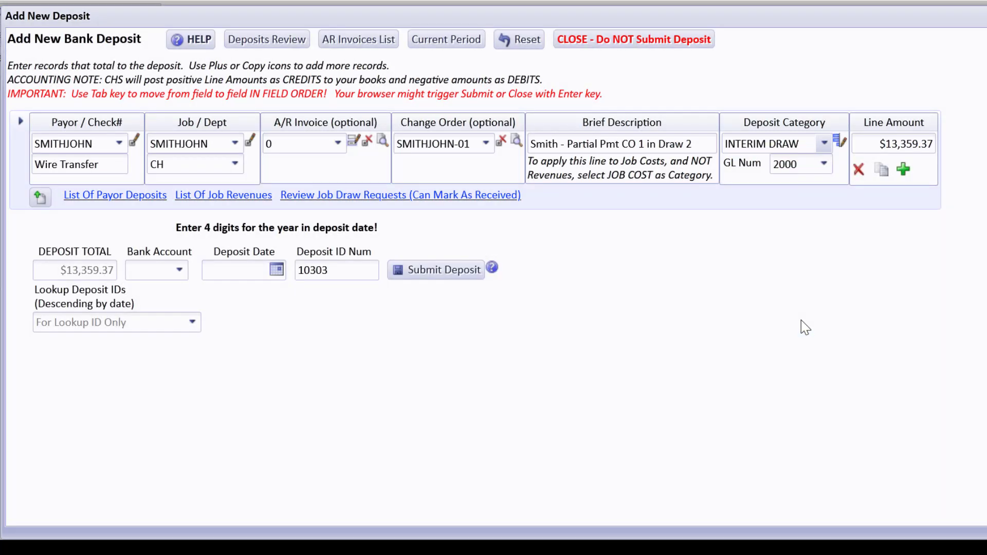
pyautogui.click(831, 166)
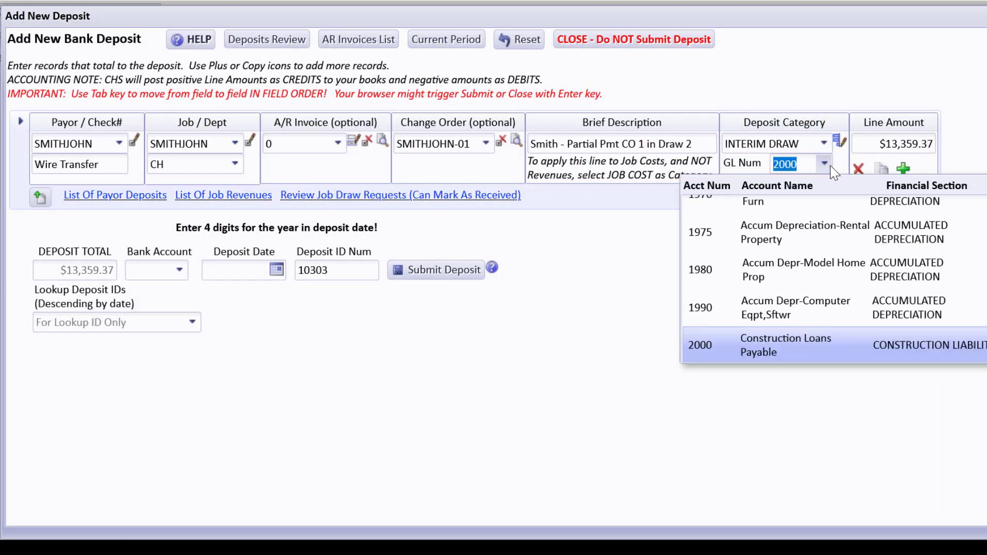
pyautogui.click(857, 85)
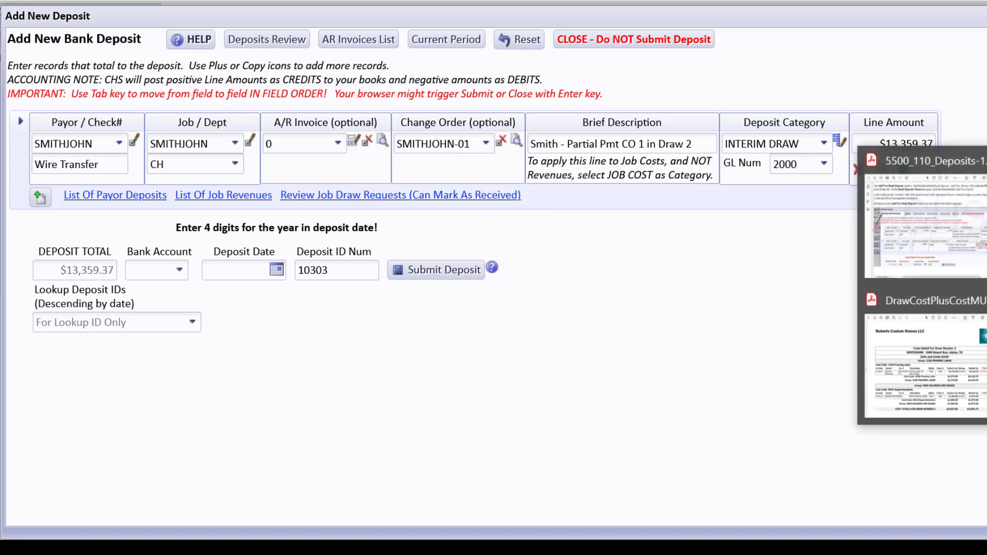
# Step: Set the line amount to $4,218.75 from the exported cost PDF and duplicate the line
pyautogui.click(964, 359)
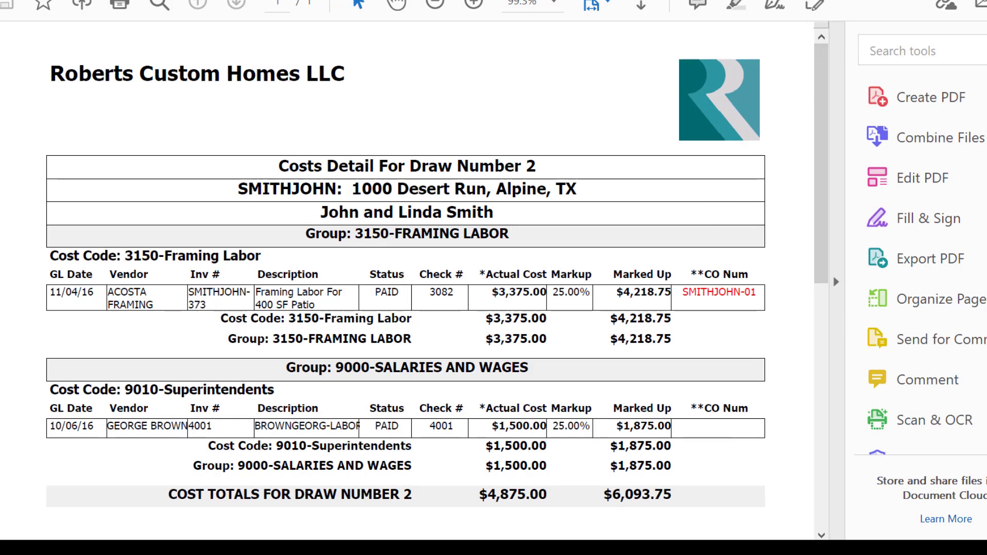
pyautogui.hotkey('alt', 'Tab')
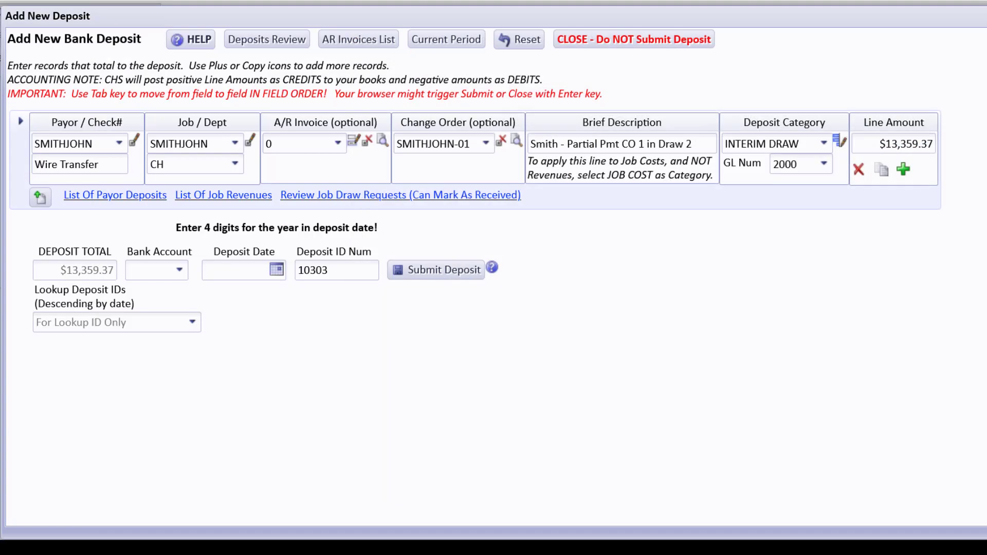
pyautogui.click(889, 147)
pyautogui.write('4,218.75')
pyautogui.press('Tab')
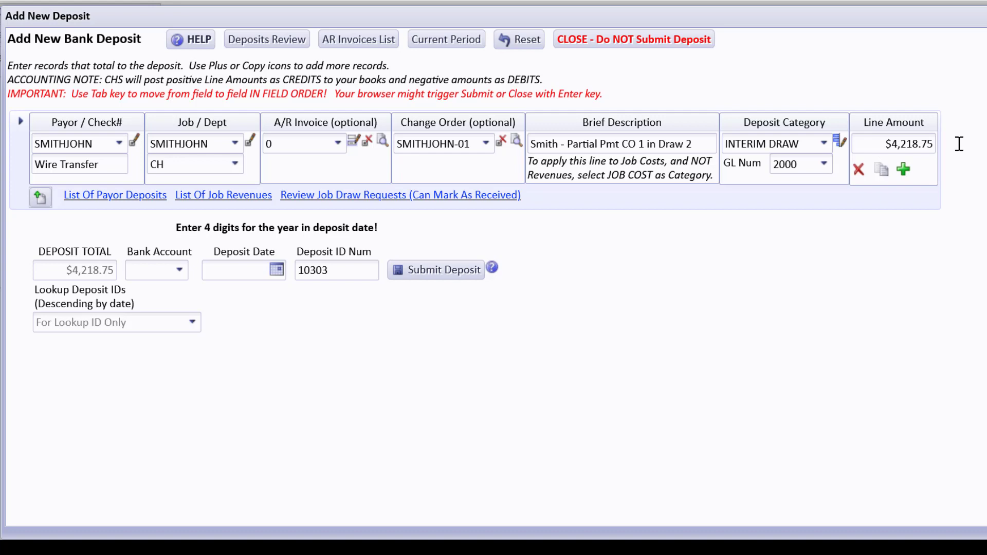
pyautogui.click(882, 170)
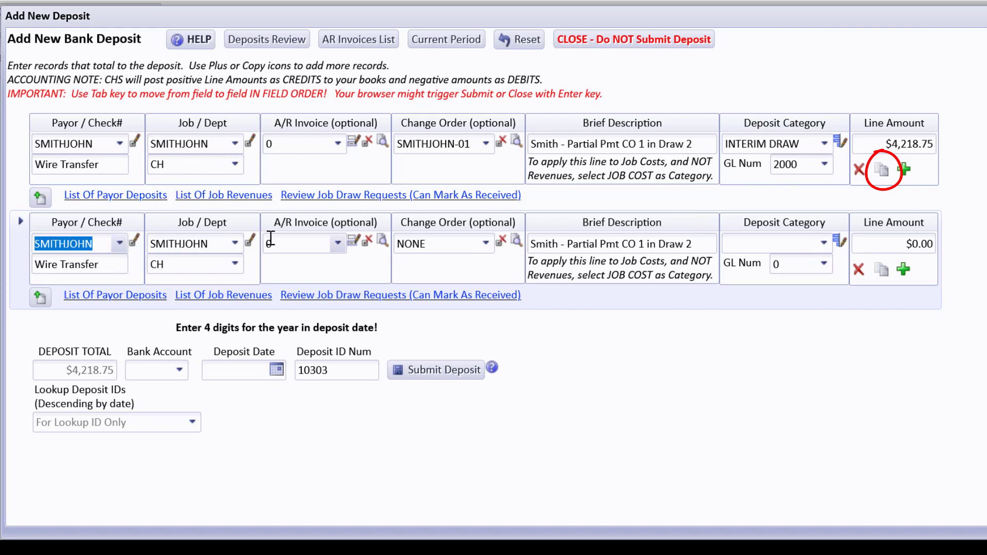
# Step: Reword the second line's description to 'Balance of Draw 2' and categorize it INTERIM DRAW
pyautogui.tripleClick(572, 243)
pyautogui.click(572, 244)
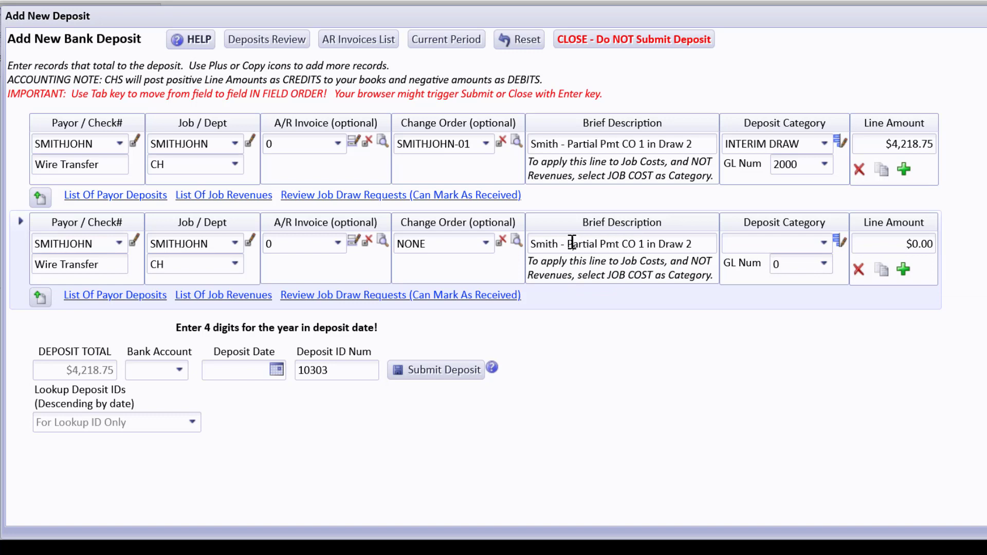
pyautogui.moveTo(572, 244); pyautogui.dragTo(697, 239)
pyautogui.write('Balan')
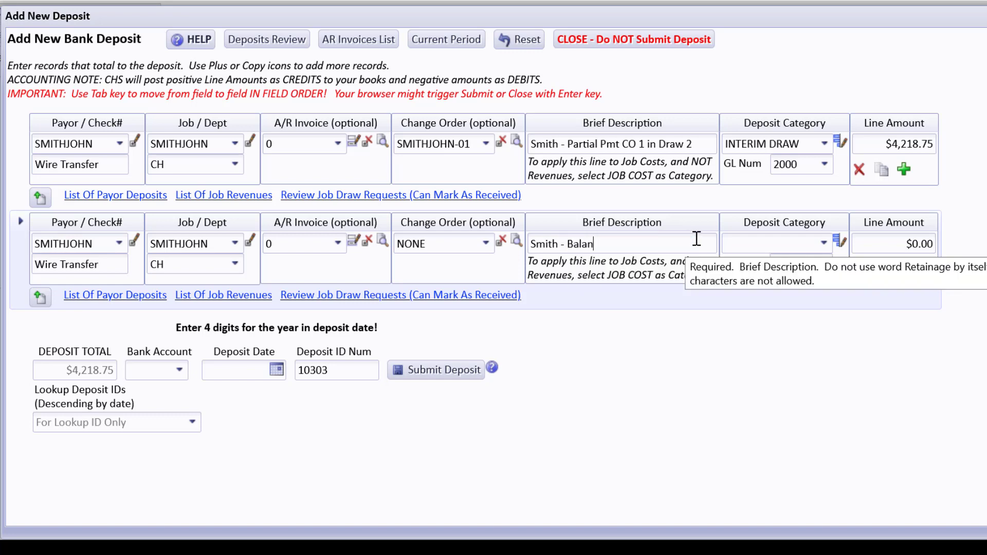
pyautogui.write('ce of Draw 2')
pyautogui.press('Tab')
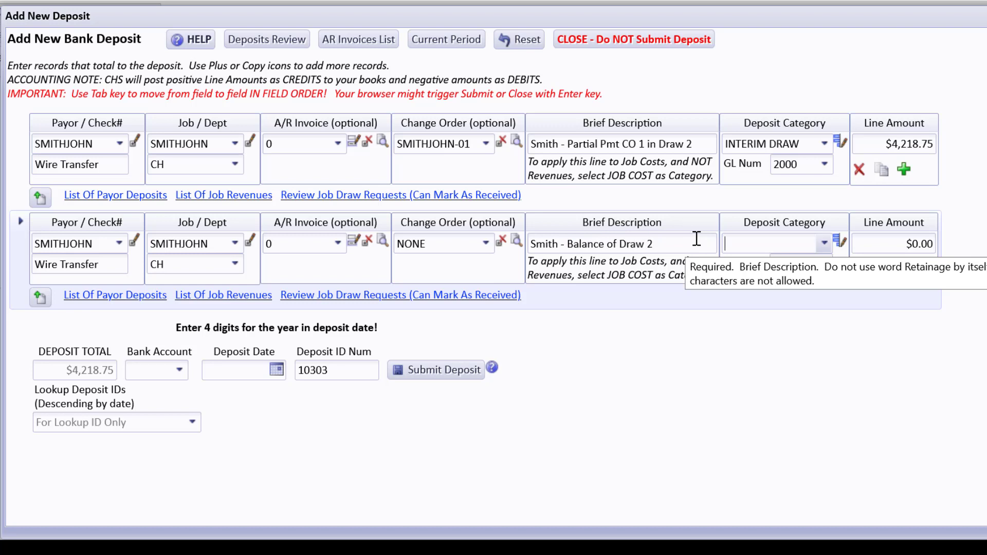
pyautogui.write('int')
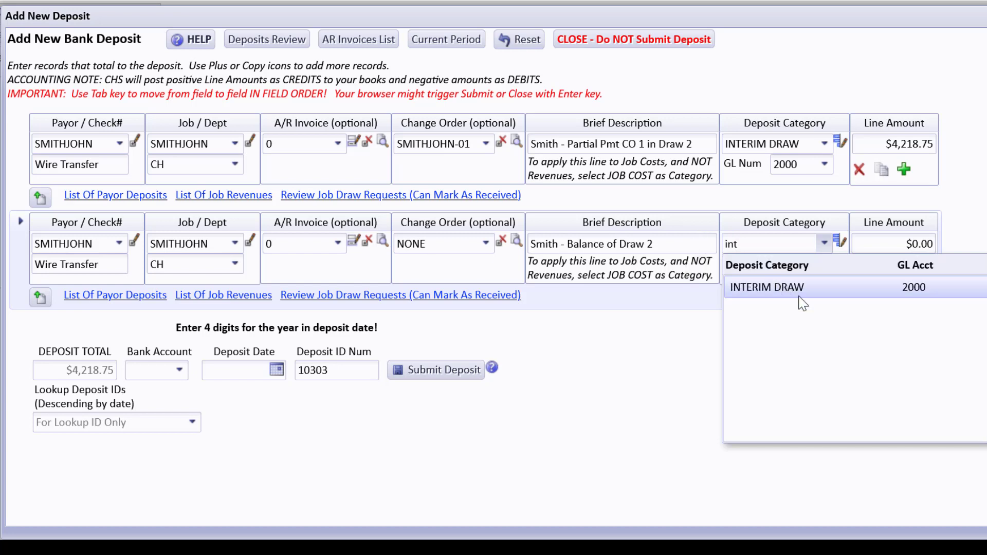
pyautogui.click(801, 302)
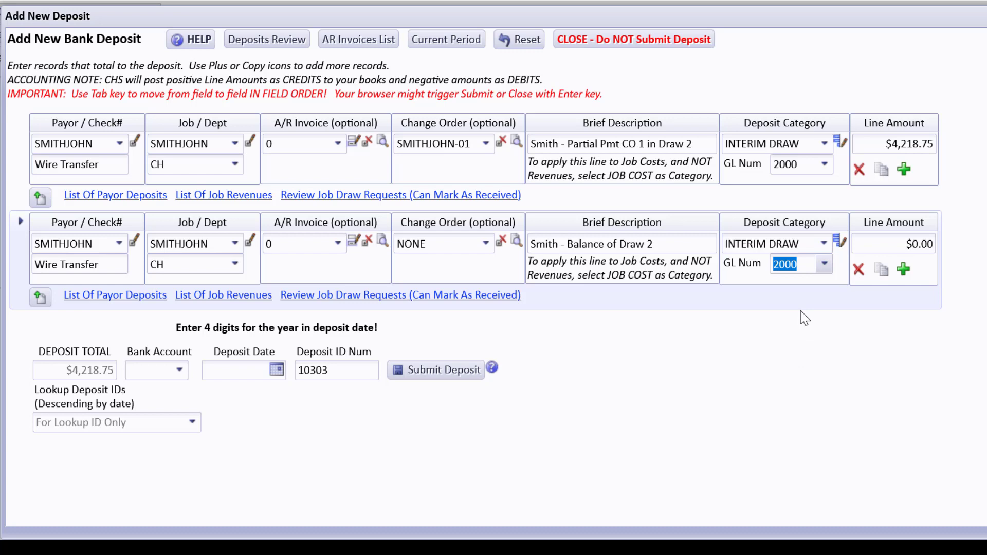
pyautogui.press('Tab')
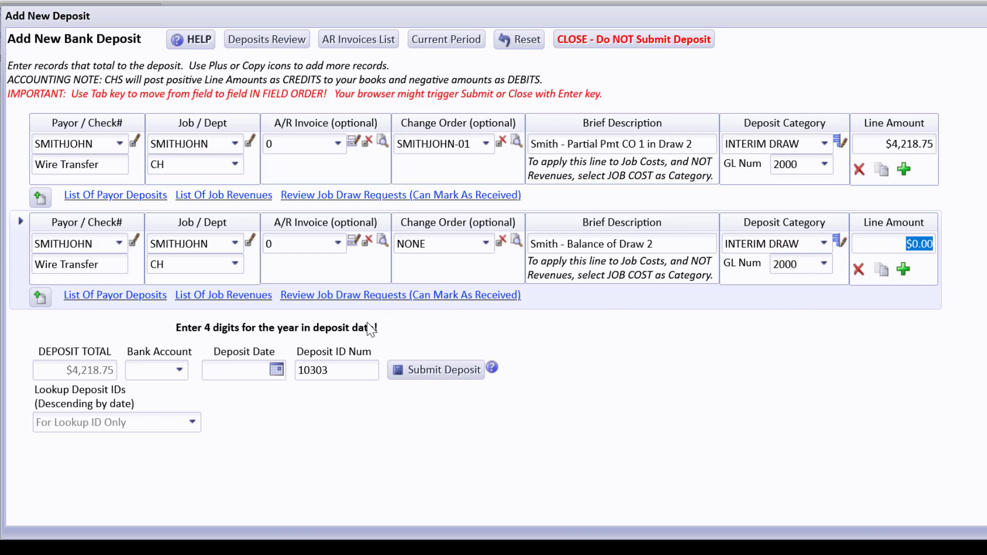
# Step: Check the SMITHJOHN draw requests, enter draw 2's 6,095.34 in Calculator, and close the review
pyautogui.click(333, 297)
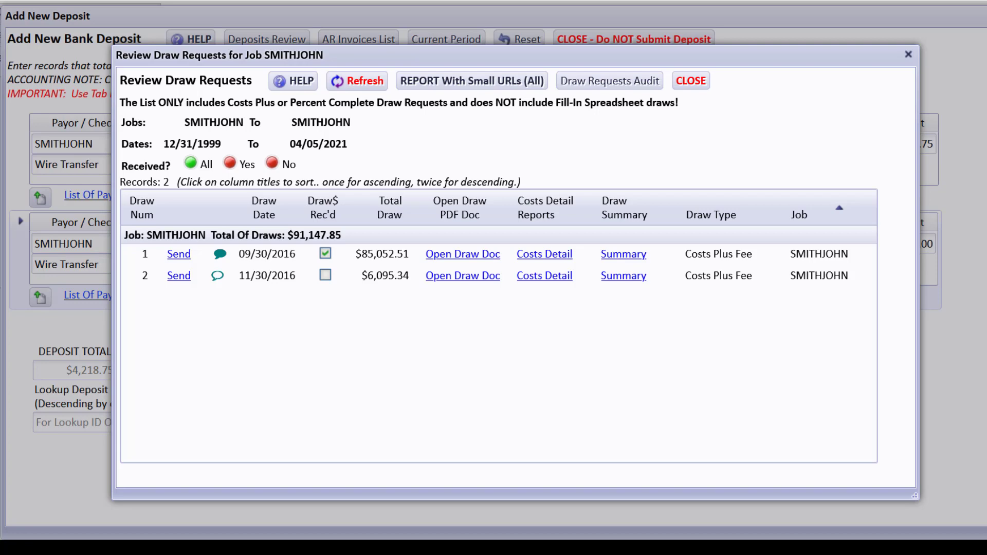
pyautogui.hotkey('alt', 'Tab')
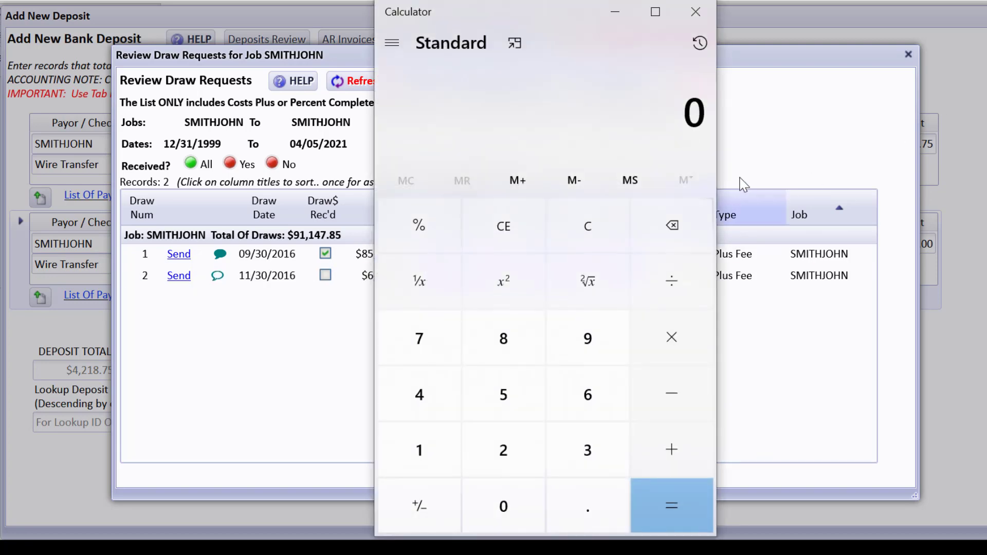
pyautogui.write('6')
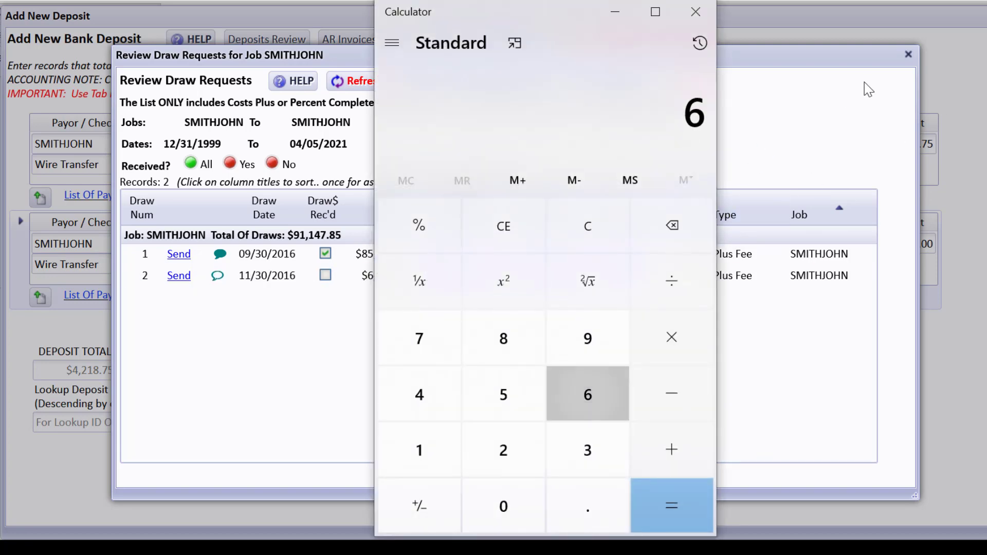
pyautogui.write(',095.34')
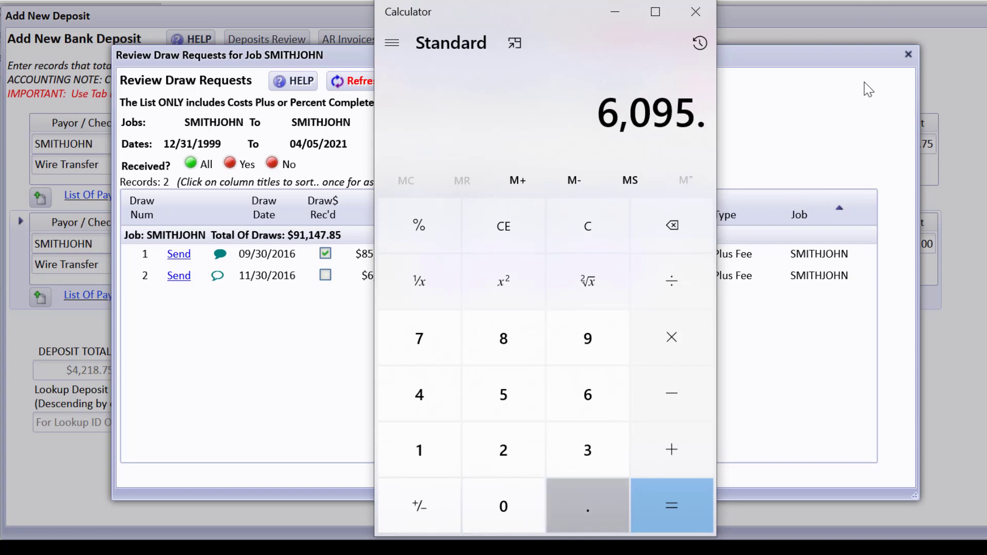
pyautogui.click(619, 11)
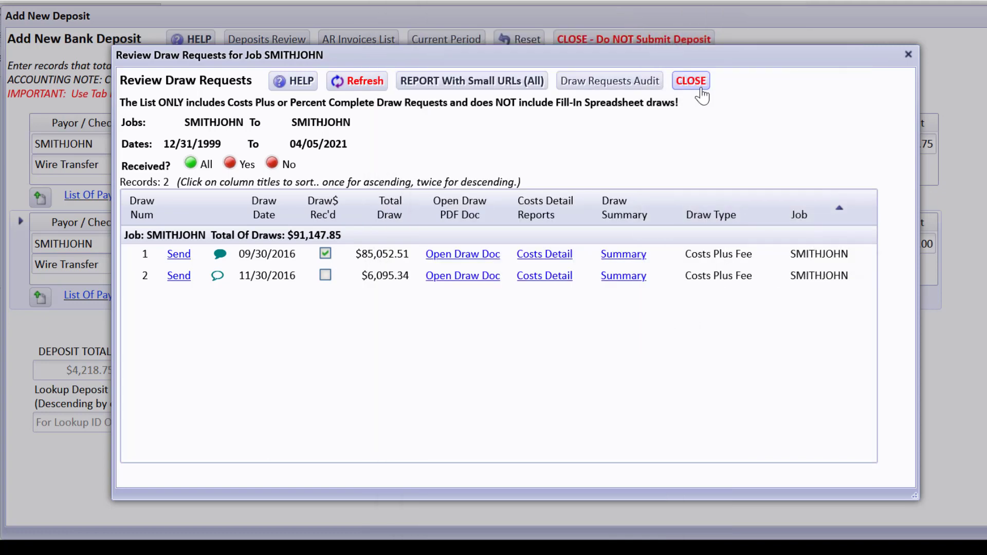
pyautogui.click(701, 89)
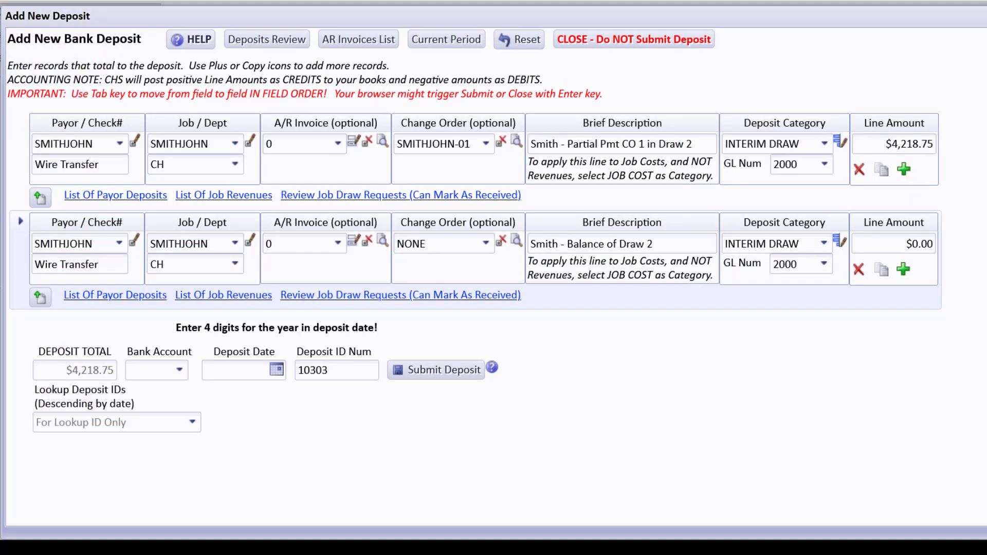
# Step: Subtract 4,218.75 from 6,095.34 in Calculator and copy the 1,876.59 balance of draw 2
pyautogui.click(803, 551)
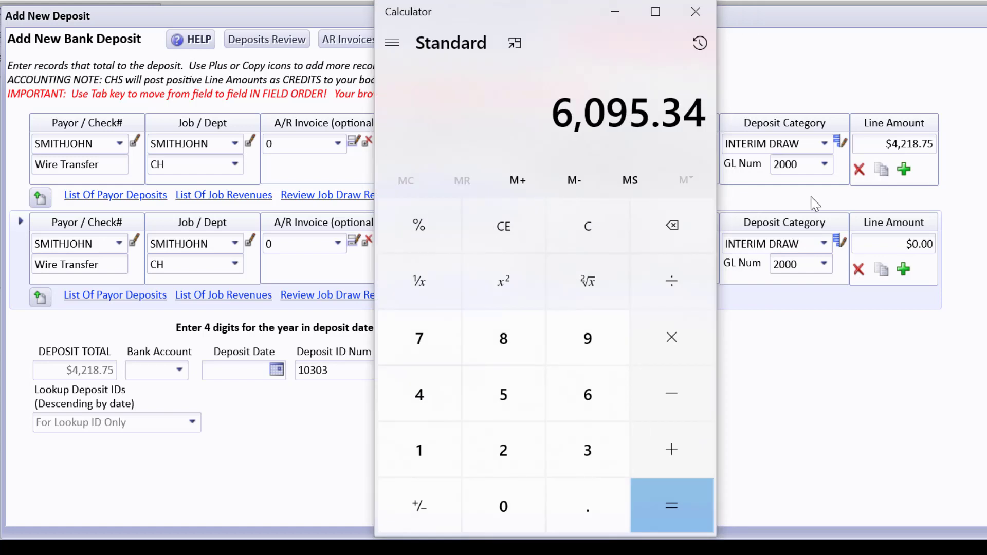
pyautogui.press('-')
pyautogui.write('4,21')
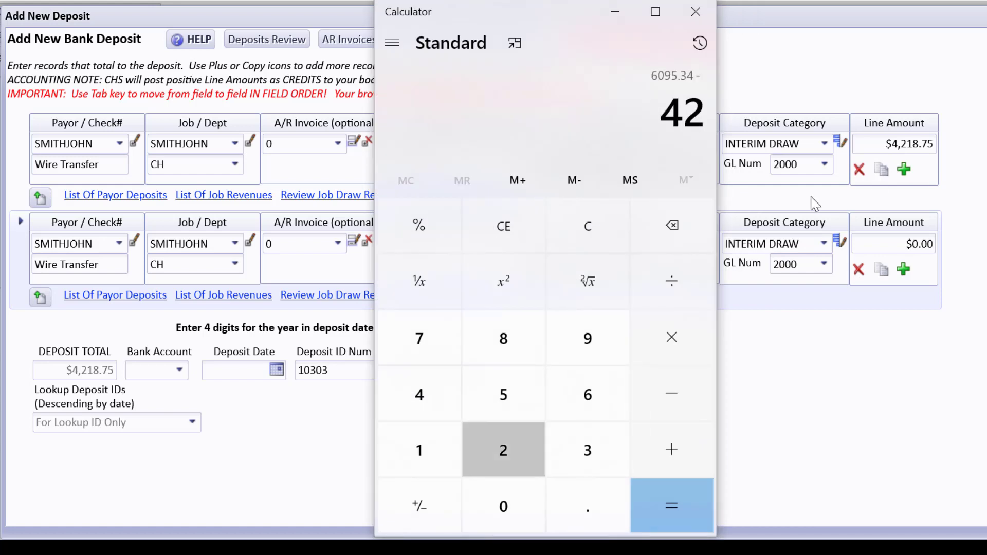
pyautogui.write('8.75')
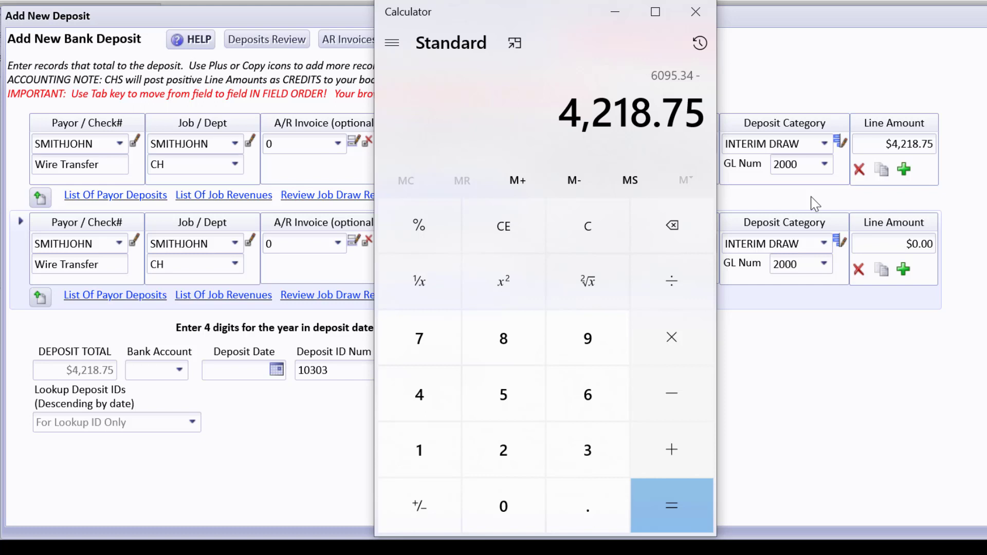
pyautogui.press('Return')
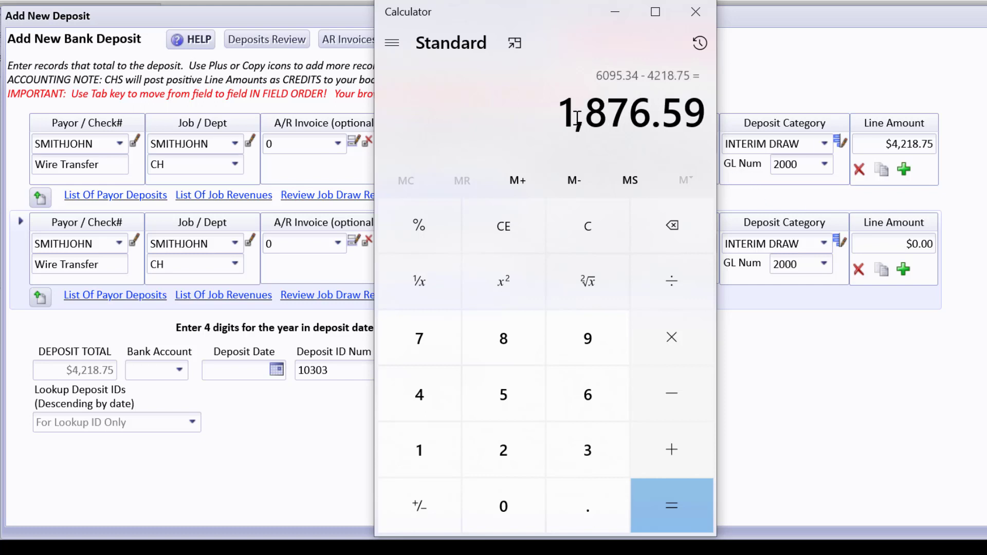
pyautogui.moveTo(562, 111); pyautogui.dragTo(698, 107)
pyautogui.hotkey('ctrl', 'c')
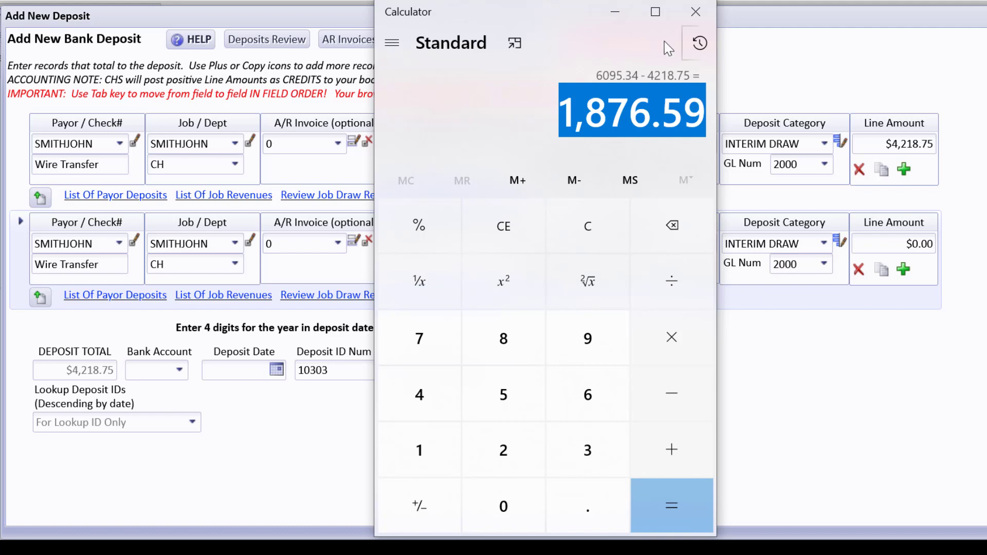
pyautogui.click(619, 12)
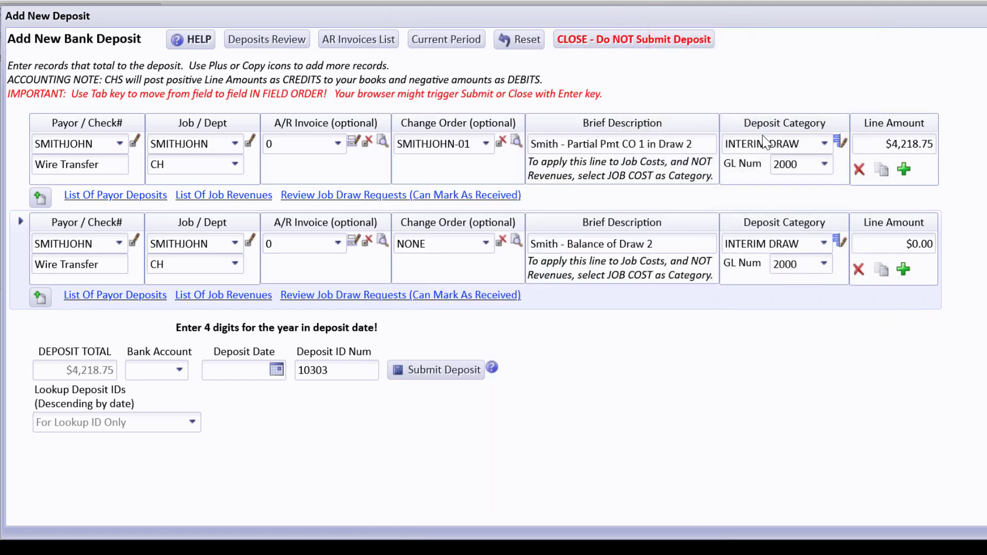
# Step: Paste 1,876.59 as the second deposit line's amount, bringing deposit 10303 to $6,095.34
pyautogui.click(885, 245)
pyautogui.hotkey('ctrl', 'v')
pyautogui.press('Tab')
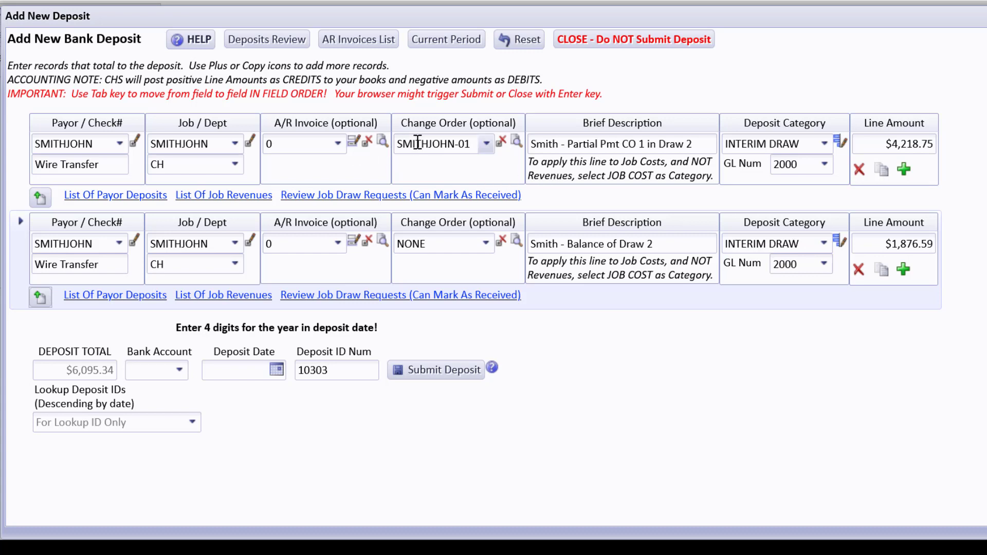
pyautogui.moveTo(418, 143)
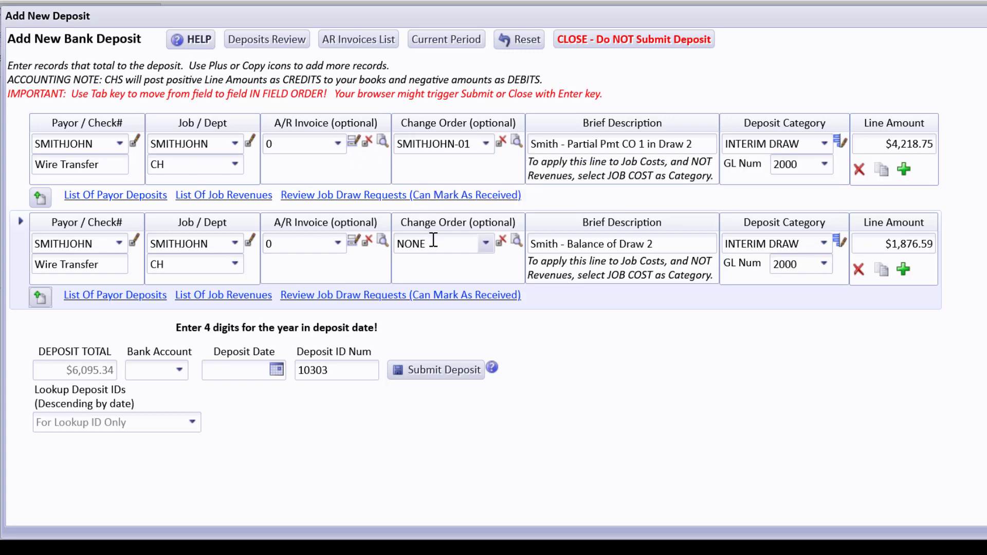
pyautogui.moveTo(434, 240)
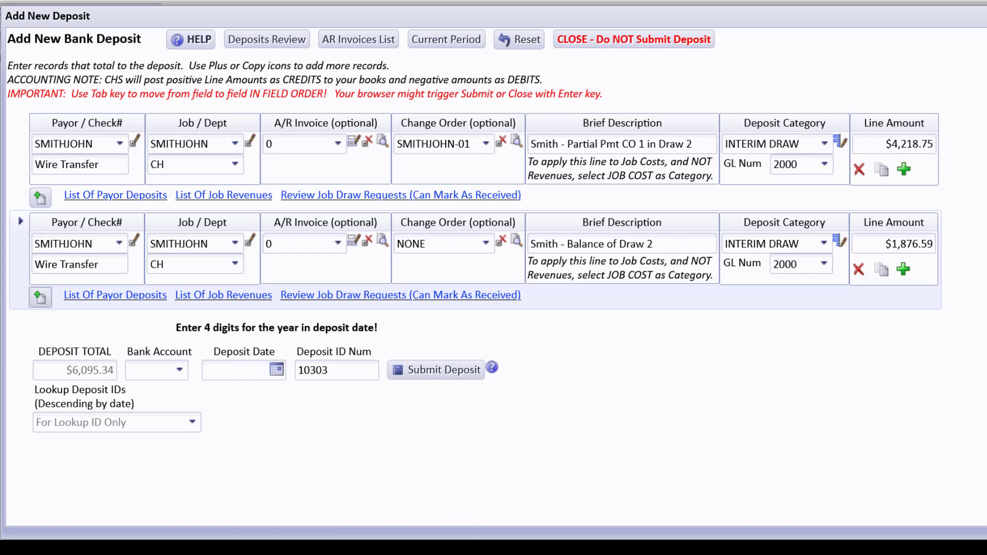
# Step: Copy the balance line into a third line described 'Smith - Draw 2 wire fee' with category JOB COST
pyautogui.click(883, 278)
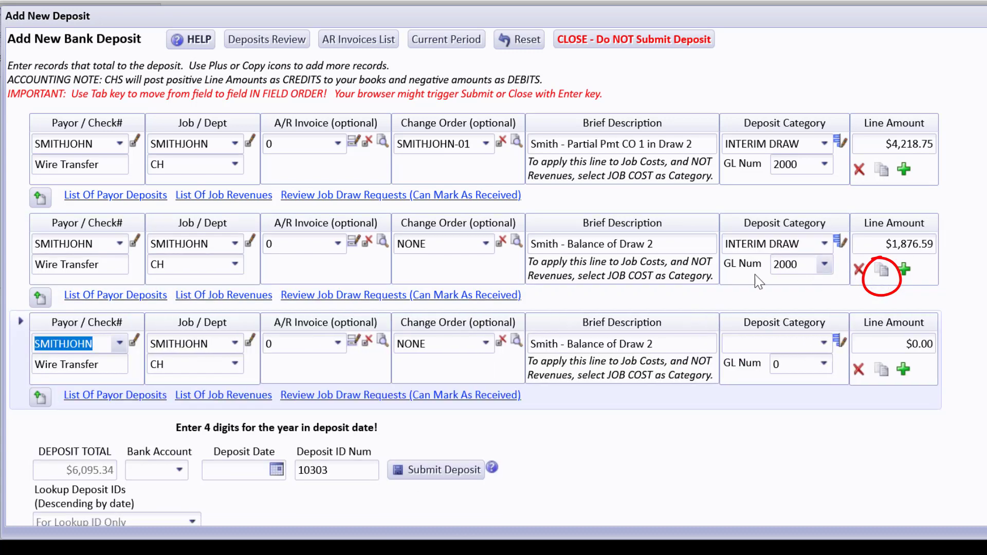
pyautogui.click(571, 344)
pyautogui.click(571, 343)
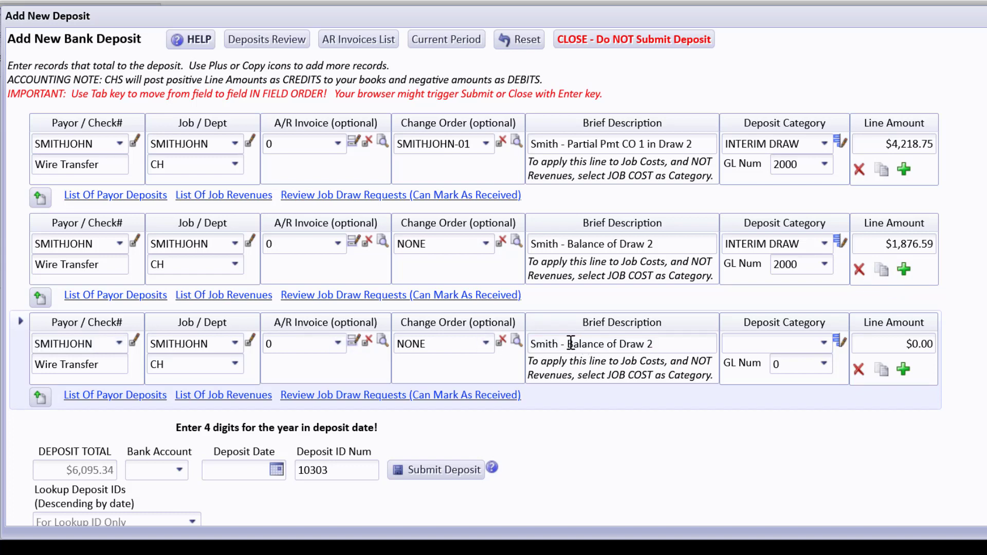
pyautogui.moveTo(571, 344); pyautogui.dragTo(663, 342)
pyautogui.write('D')
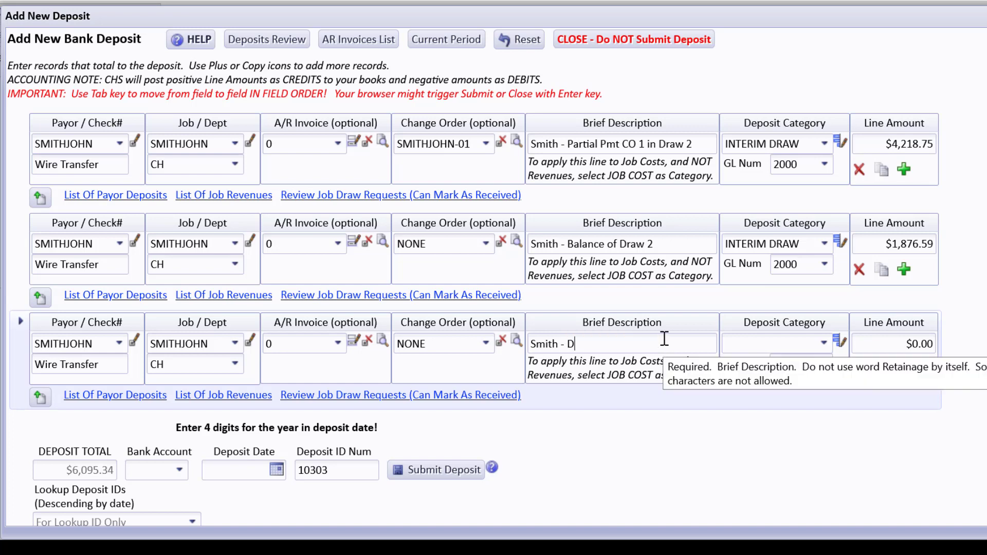
pyautogui.write('raw 2 wire fee')
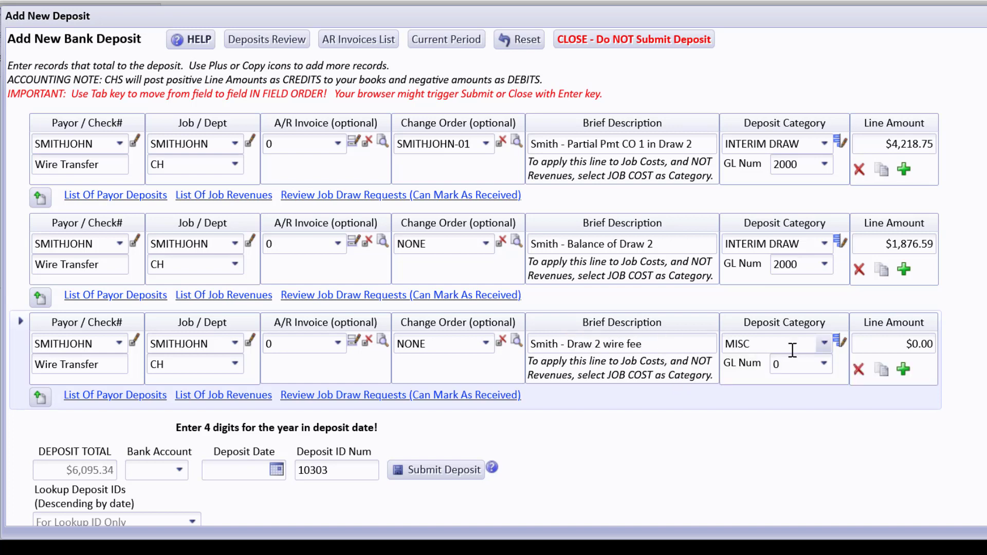
pyautogui.click(793, 351)
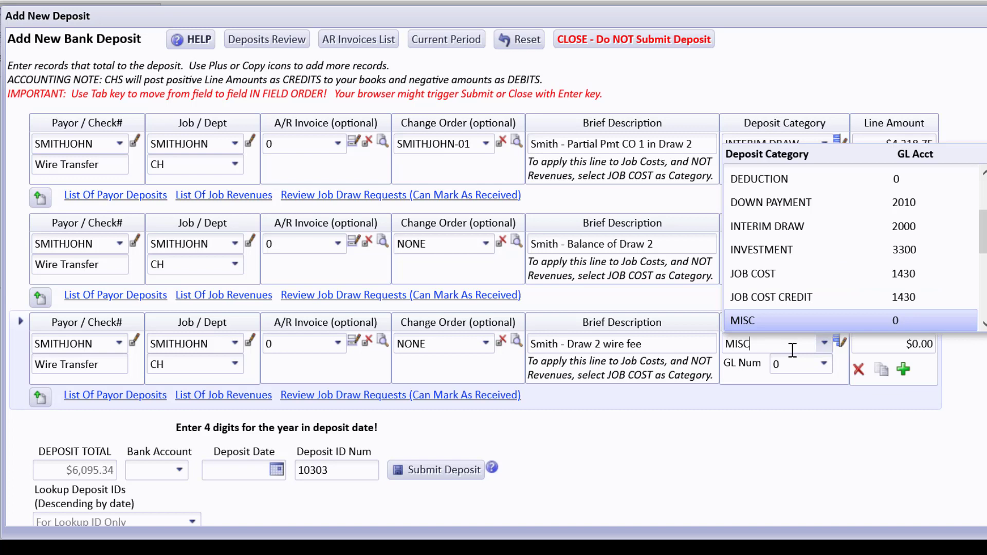
pyautogui.click(751, 275)
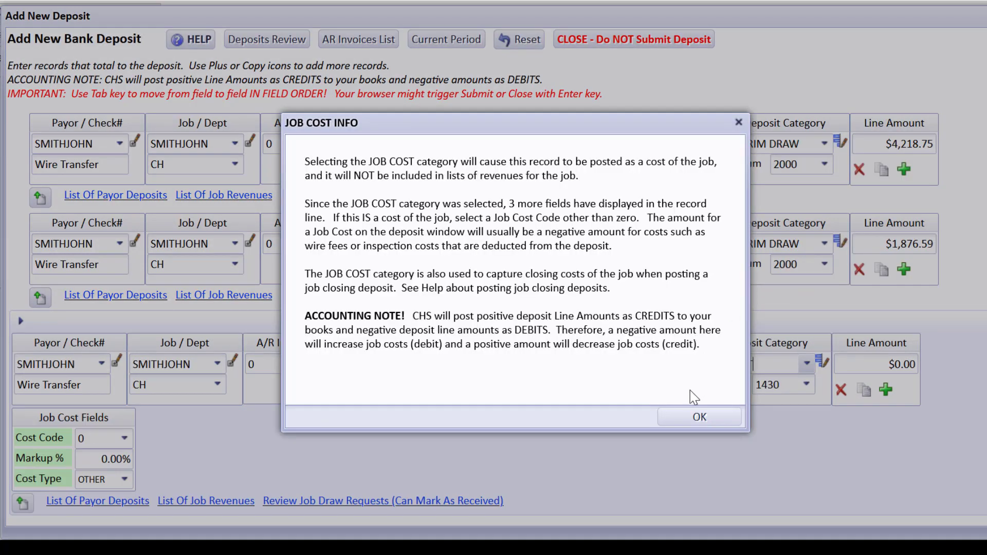
# Step: Dismiss the JOB COST INFO notice and keep GL account 1430 on the wire-fee line
pyautogui.click(700, 419)
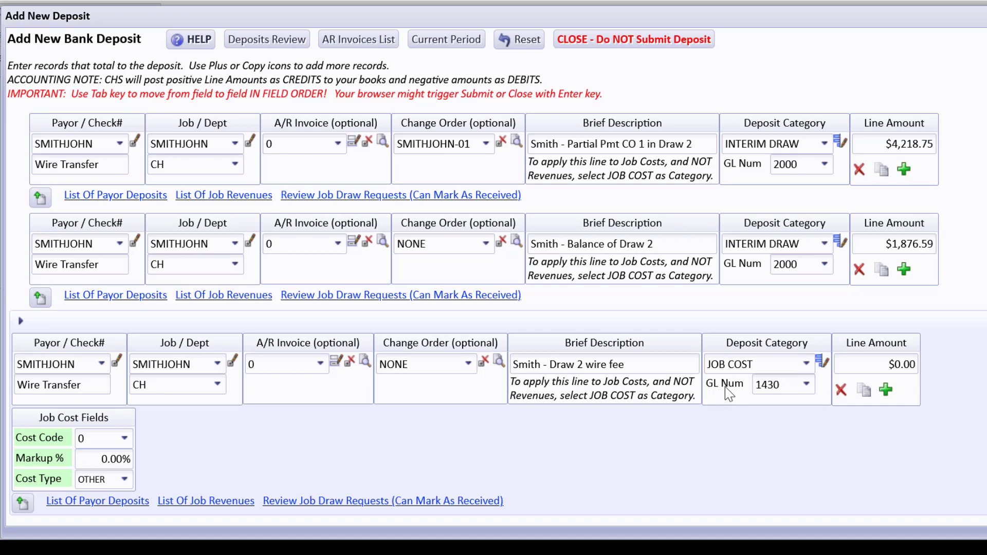
pyautogui.click(807, 386)
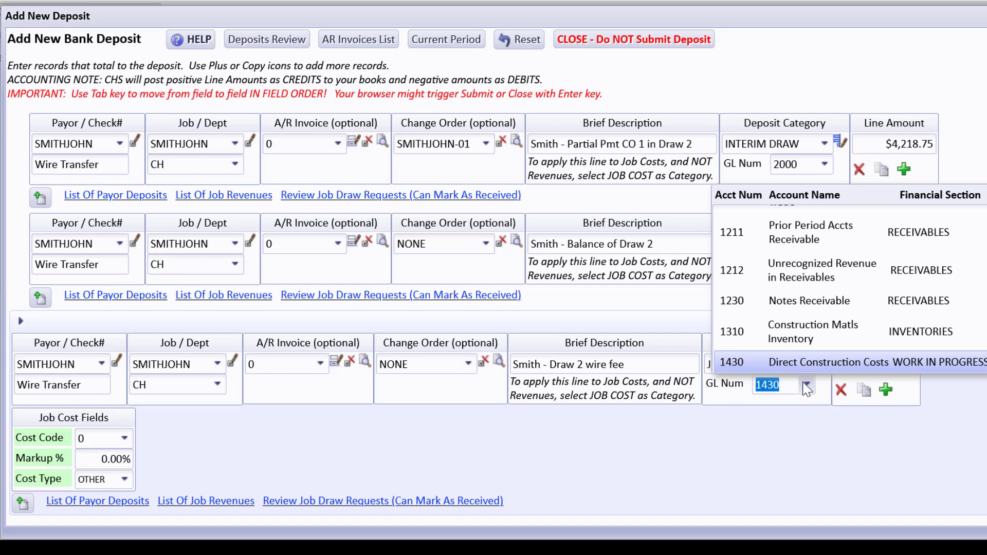
pyautogui.click(789, 411)
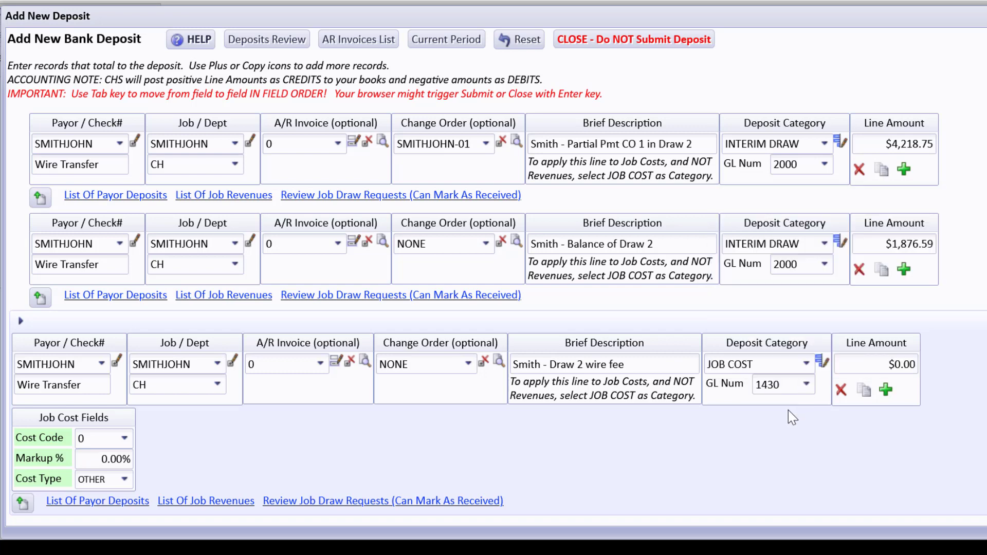
# Step: Enter -45 as the wire-fee amount and assign cost code 8510
pyautogui.click(876, 362)
pyautogui.write('-45')
pyautogui.press('Tab')
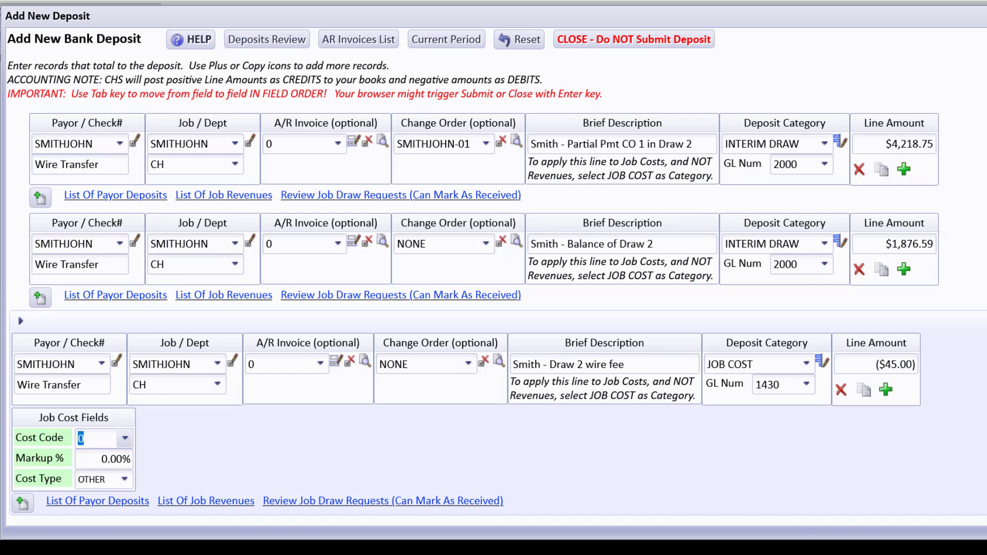
pyautogui.scroll(-3, 792, 370)
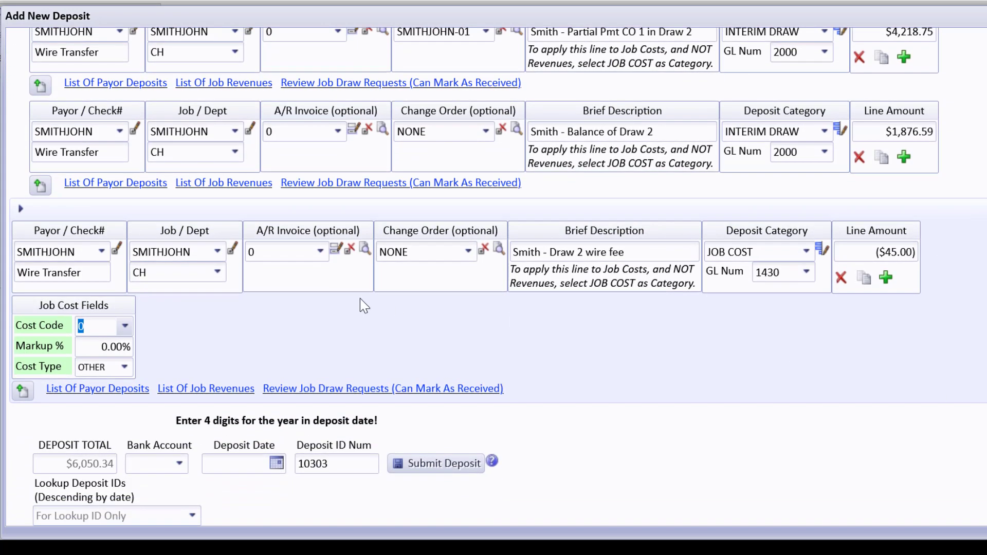
pyautogui.write('8510')
pyautogui.click(125, 327)
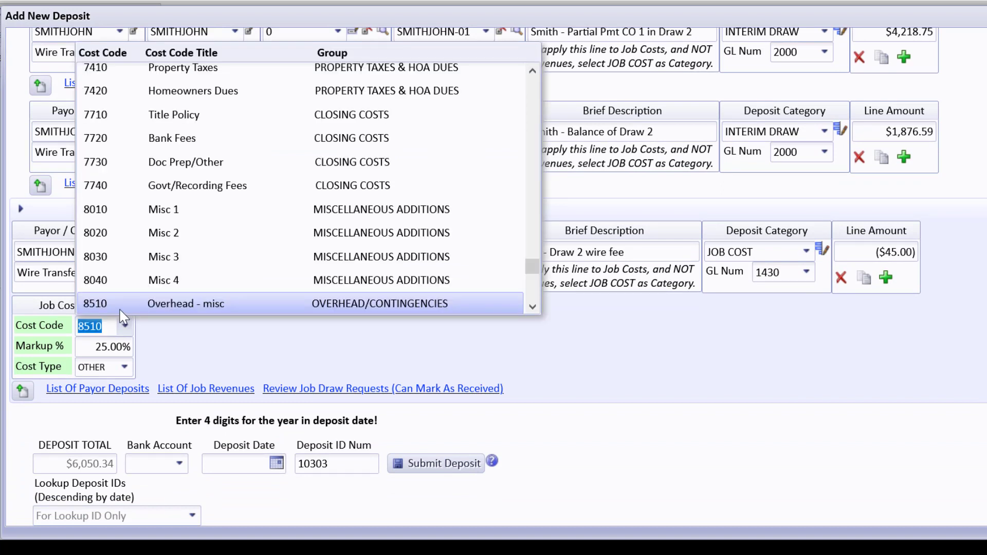
pyautogui.click(191, 337)
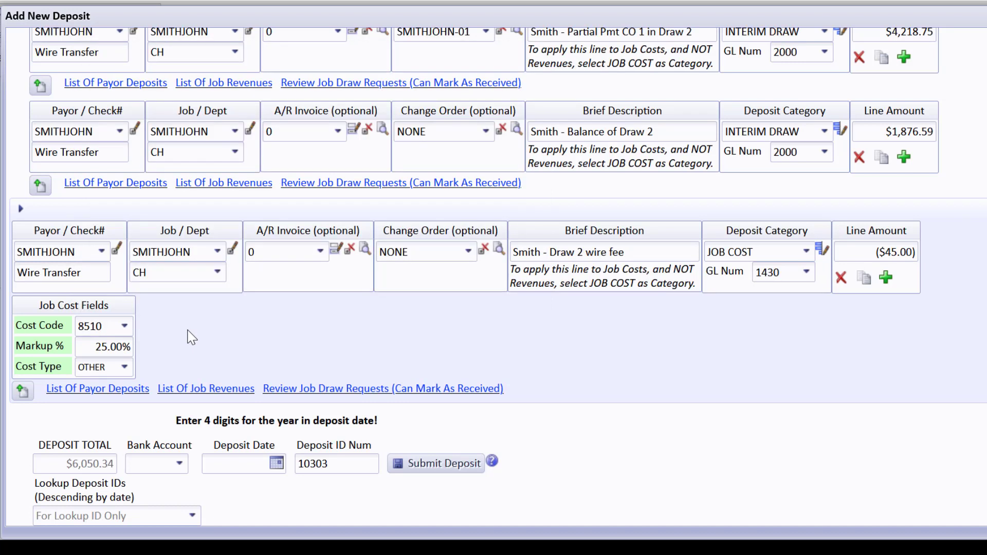
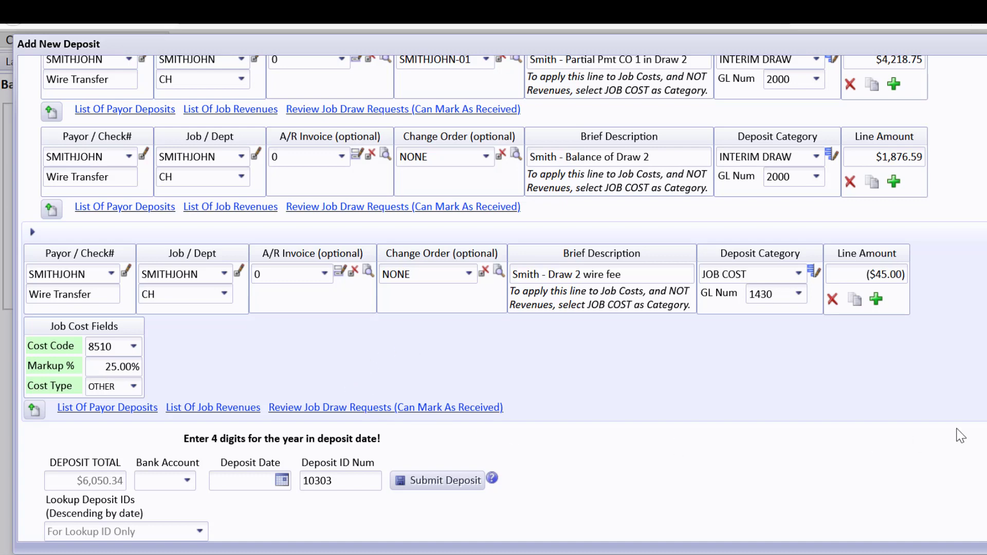
# Step: Look over the job's revenue report, then close it
pyautogui.scroll(2, 855, 215)
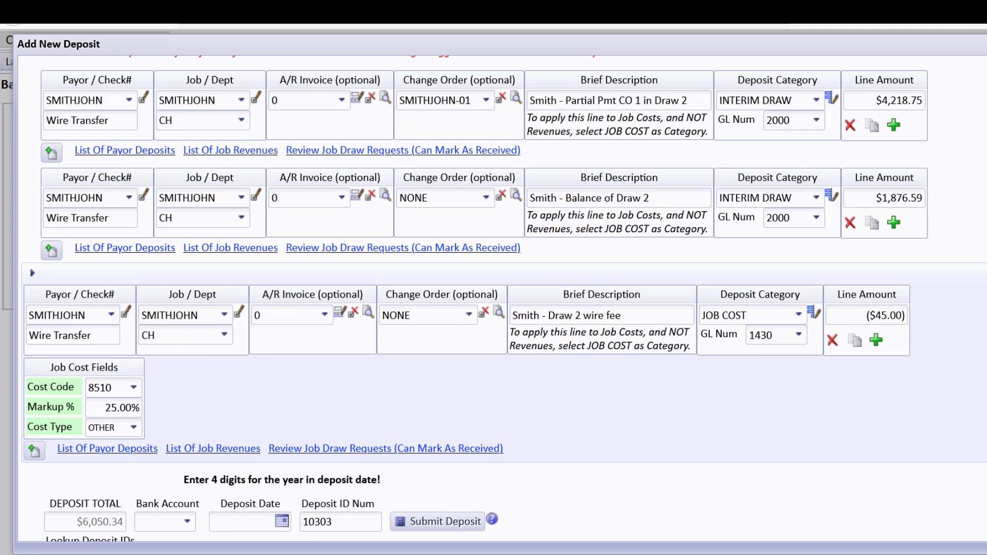
pyautogui.scroll(-1, 595, 405)
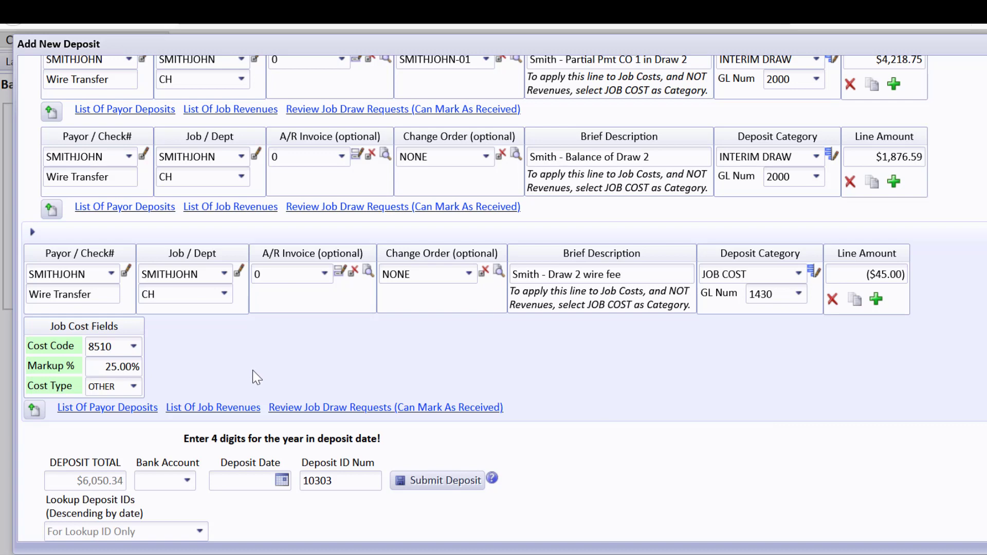
pyautogui.click(248, 408)
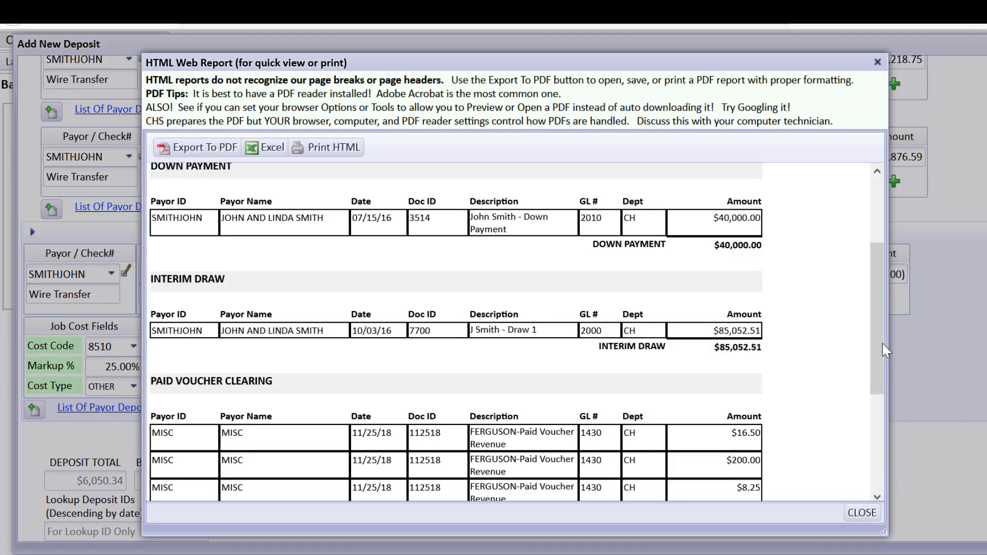
pyautogui.moveTo(878, 336)
pyautogui.mouseDown()
pyautogui.moveTo(878, 313)
pyautogui.moveTo(878, 326)
pyautogui.mouseUp()
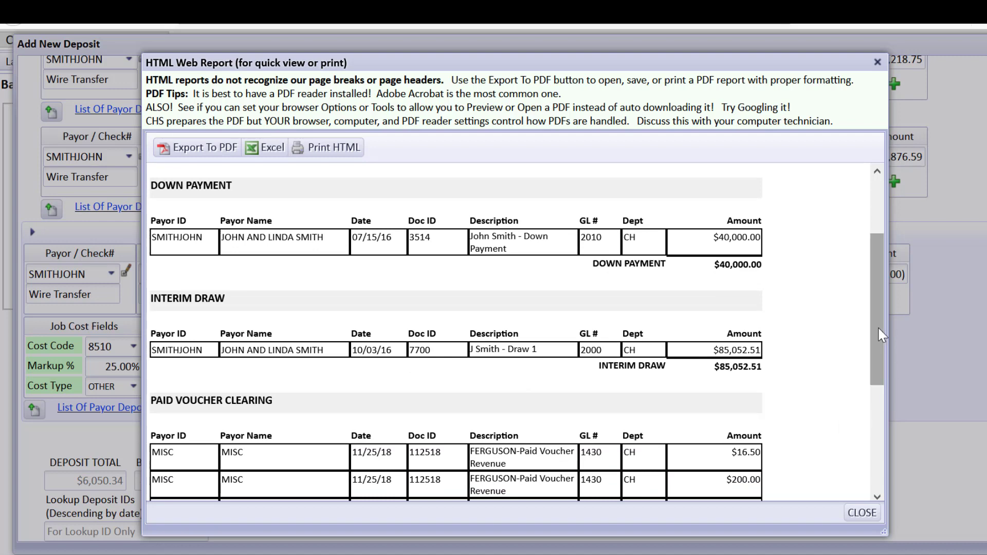
pyautogui.moveTo(880, 331); pyautogui.dragTo(878, 283)
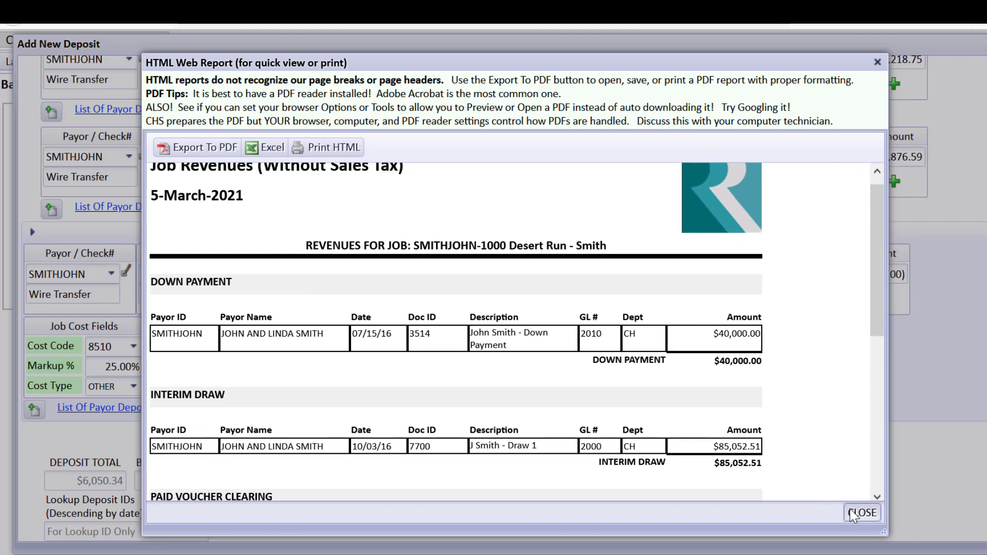
pyautogui.click(862, 514)
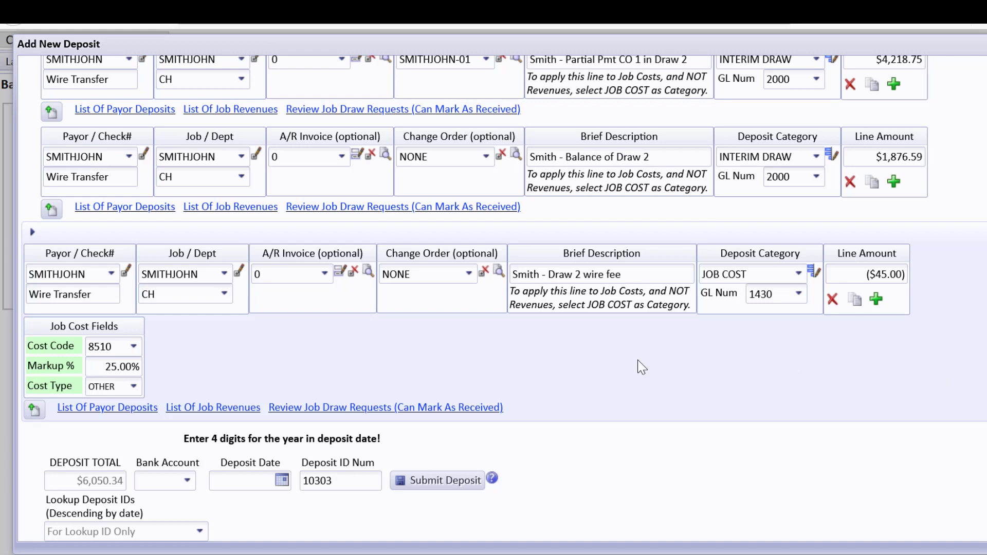
# Step: Choose cash account 1015 as the deposit's bank account and review the job's draw requests
pyautogui.click(193, 484)
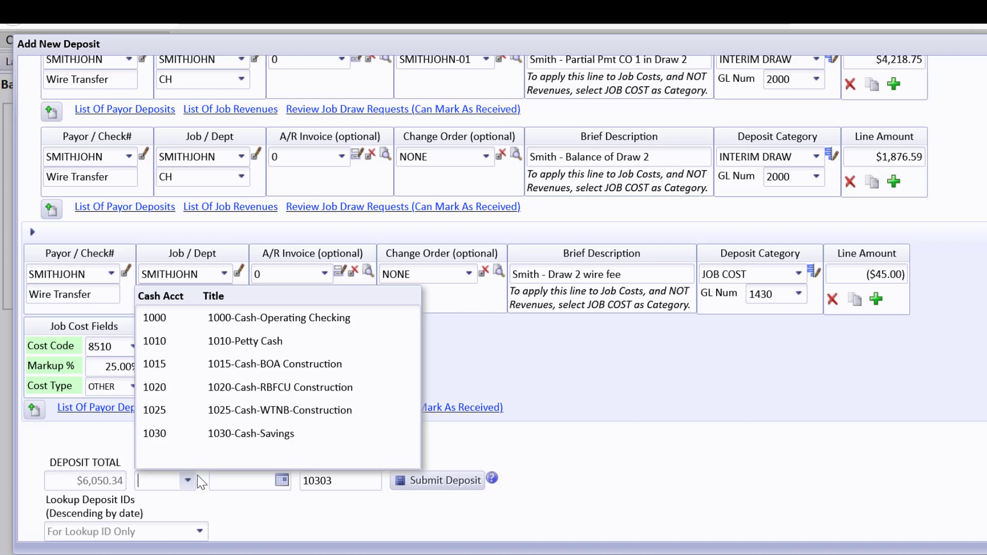
pyautogui.click(246, 365)
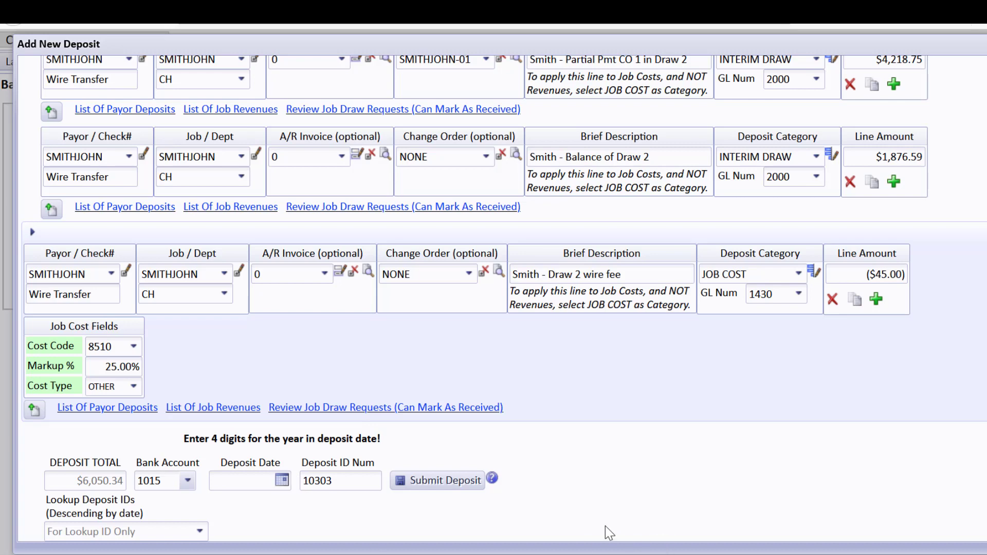
pyautogui.click(326, 409)
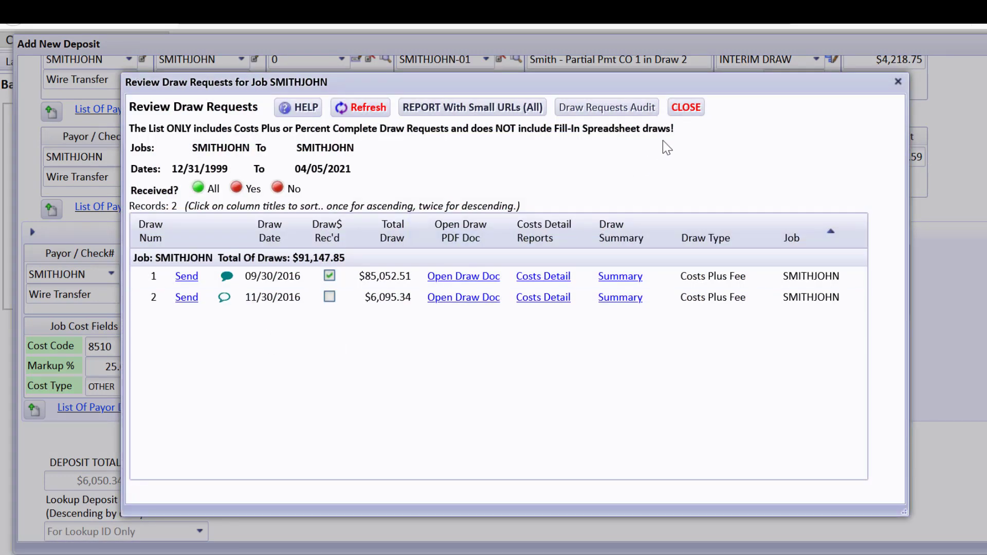
pyautogui.click(687, 108)
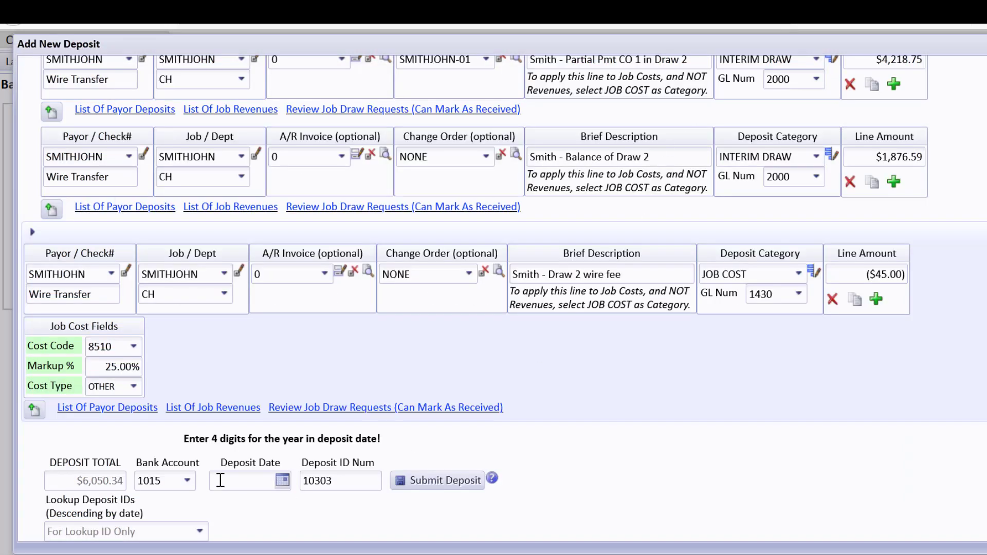
# Step: Set the deposit date to 12/03/2016, accepting both the old-date and out-of-period warnings
pyautogui.write('12/03/2016')
pyautogui.press('Tab')
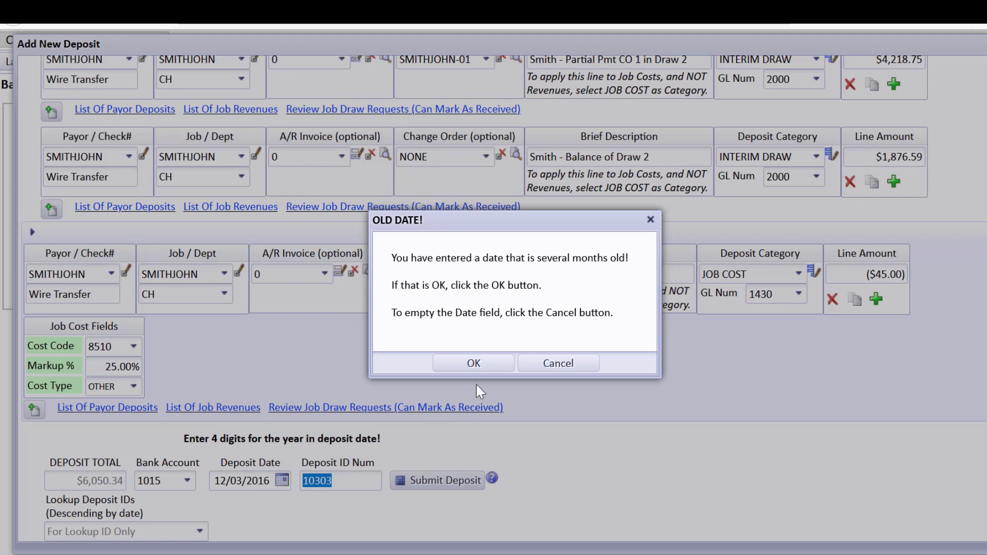
pyautogui.click(480, 369)
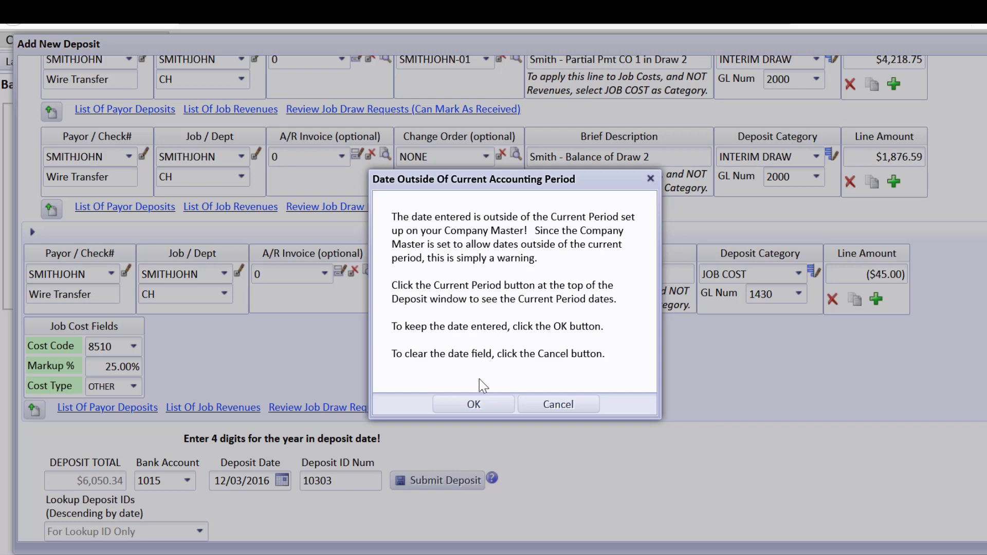
pyautogui.click(475, 405)
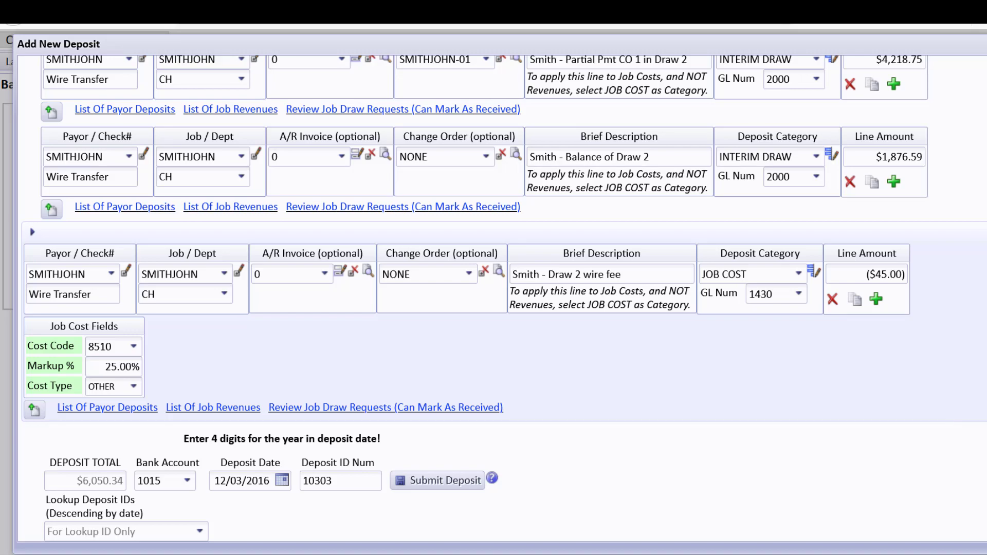
pyautogui.scroll(3, 681, 140)
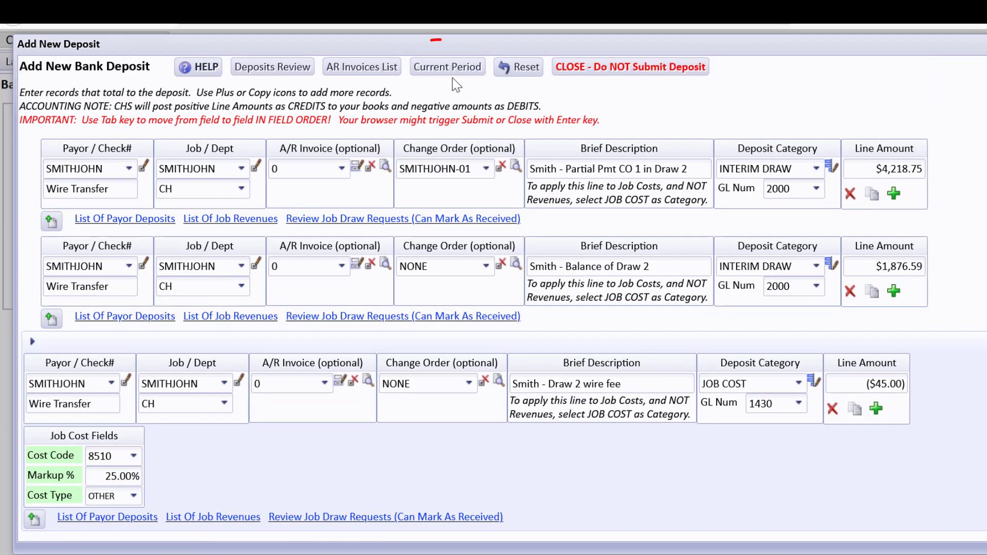
pyautogui.click(447, 68)
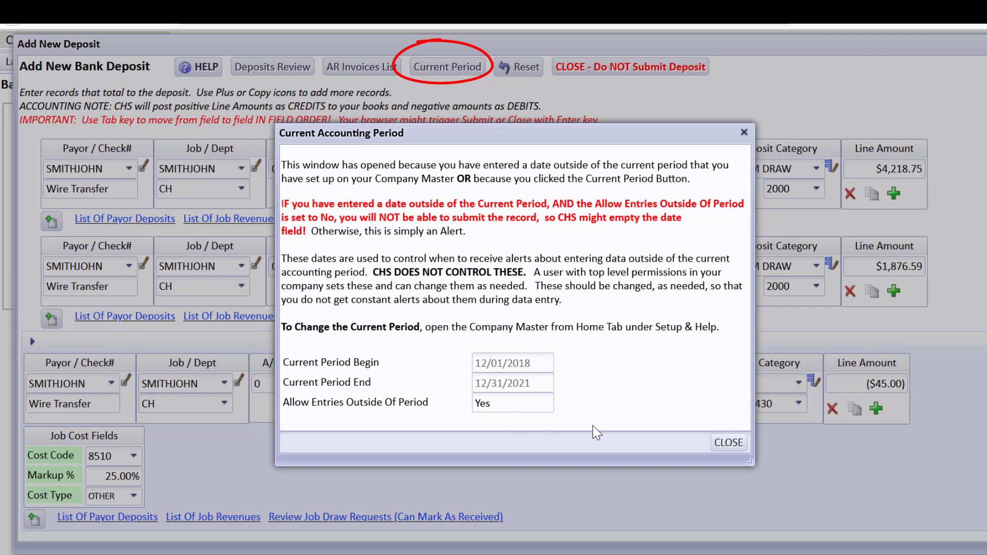
pyautogui.click(722, 442)
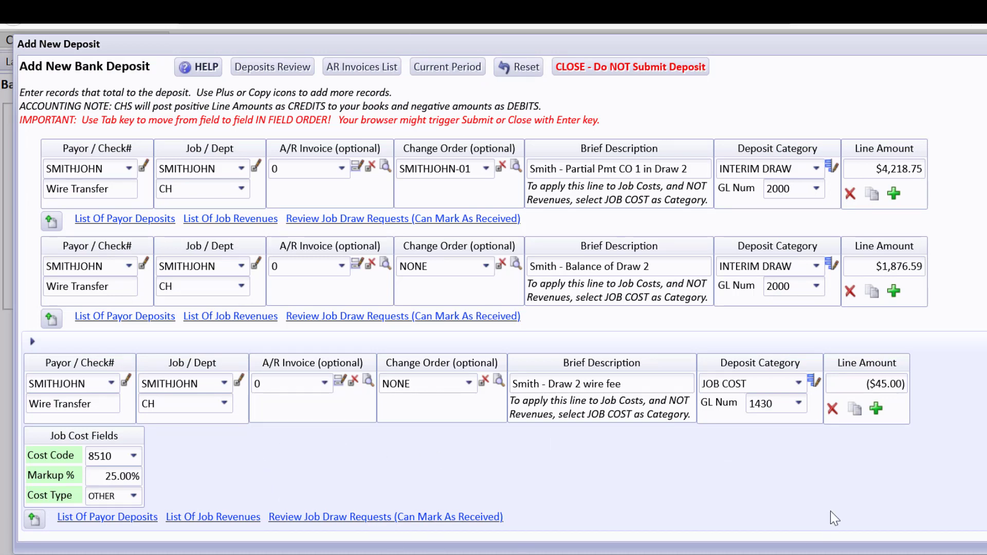
pyautogui.scroll(-3, 974, 488)
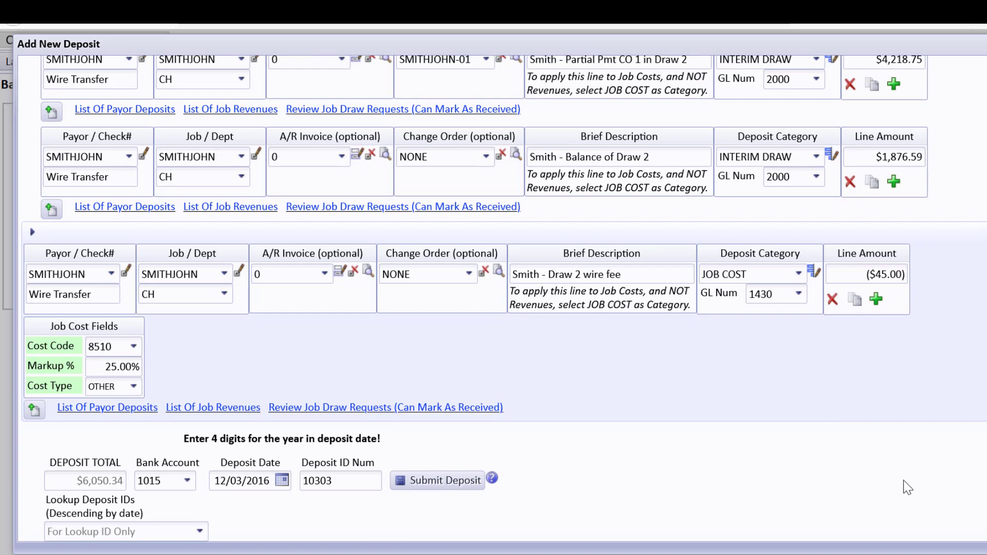
# Step: Submit deposit 10303 for $6,050.34 and check its three posted entries before closing them
pyautogui.click(459, 488)
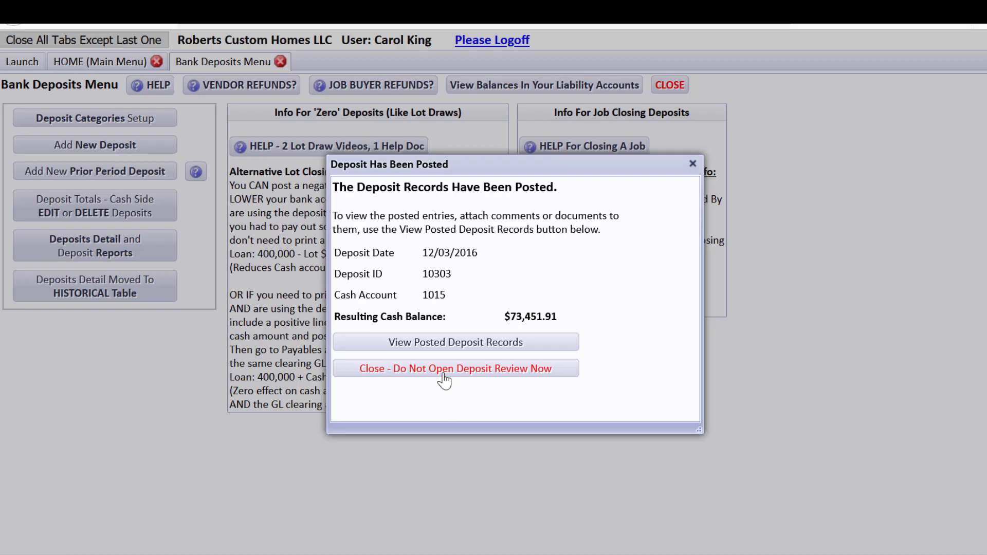
pyautogui.click(443, 344)
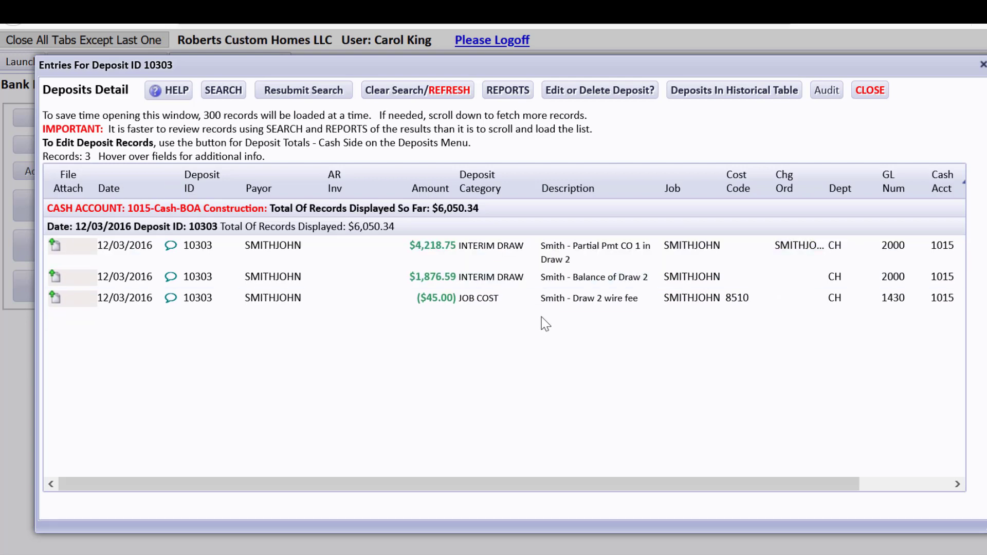
pyautogui.click(878, 96)
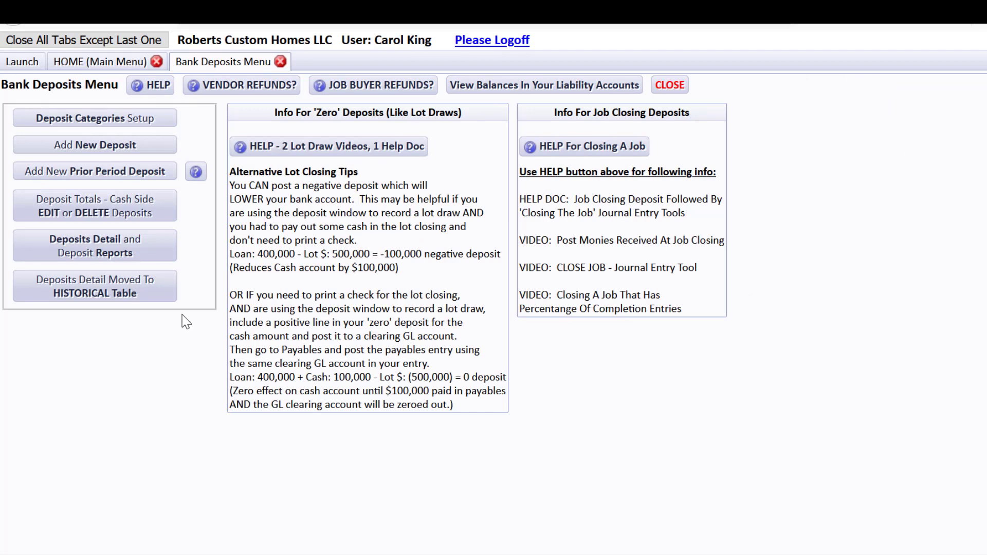
# Step: List cash-side deposit totals for 12/03/2016 and check that deposit 10303's journal entry balances to 0.00
pyautogui.click(106, 219)
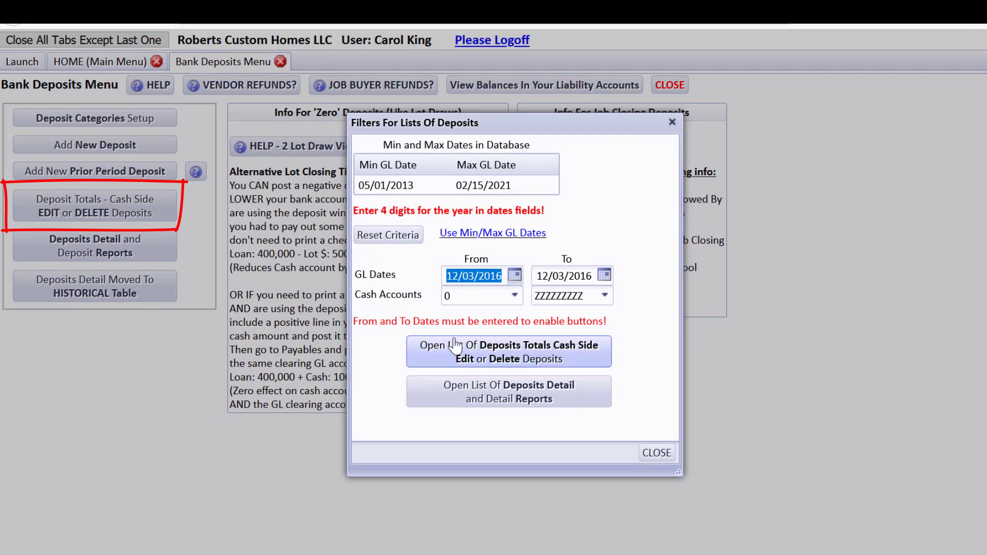
pyautogui.click(508, 351)
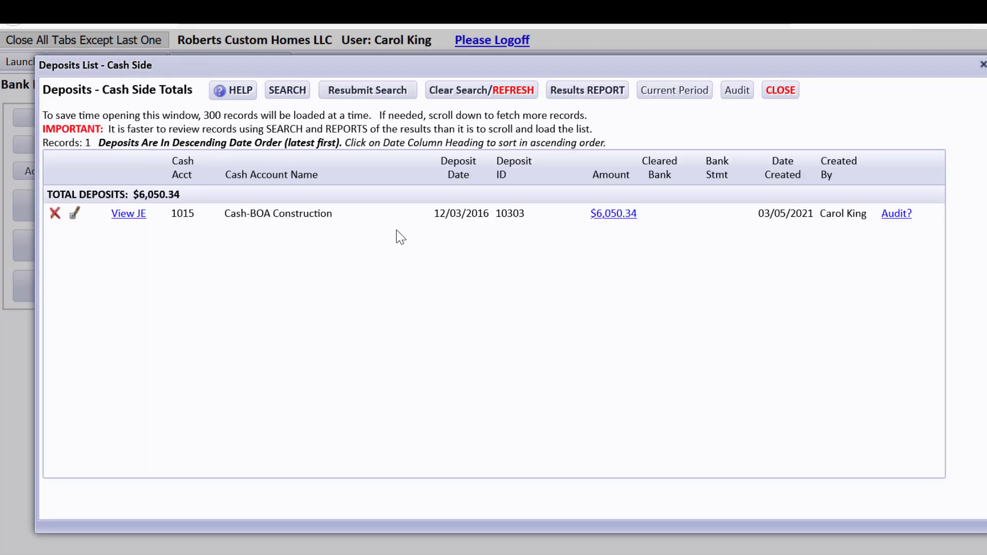
pyautogui.click(129, 213)
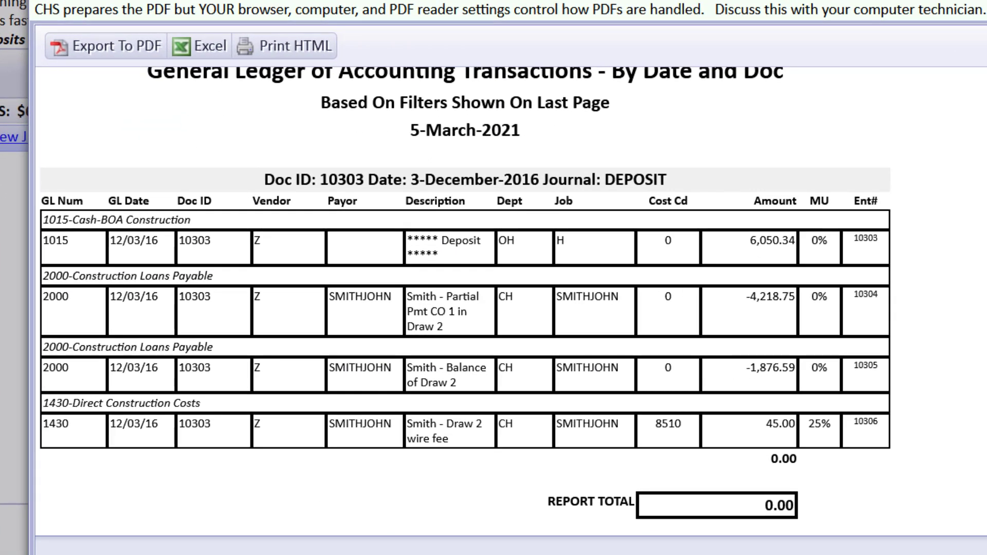
pyautogui.scroll(-1, 465, 302)
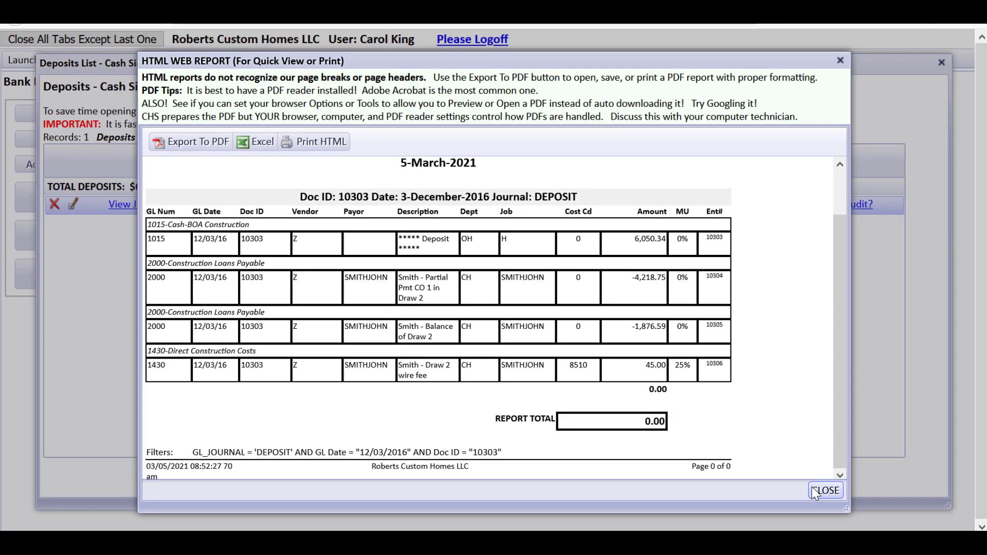
pyautogui.click(818, 490)
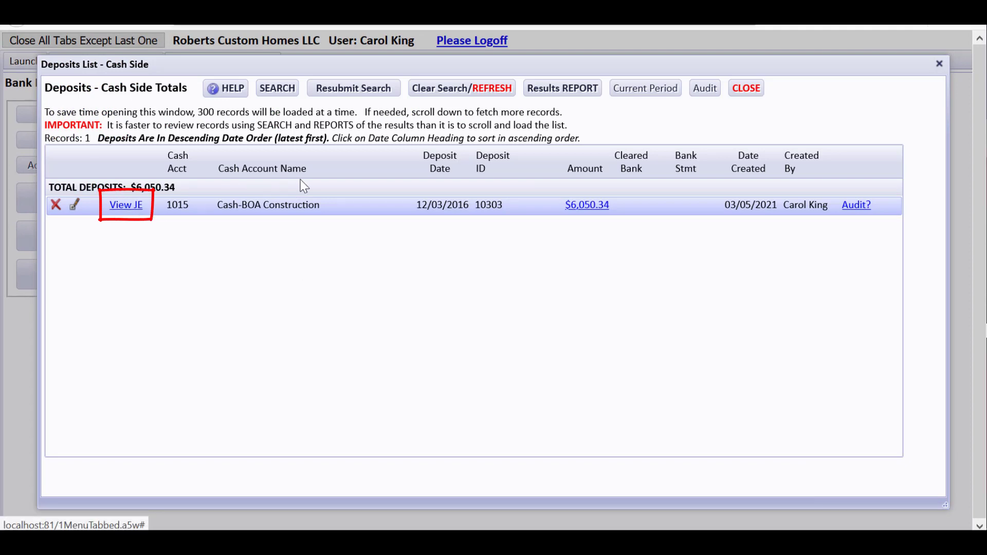
# Step: Inspect the three detail lines of the $6,050.34 deposit, then close the detail, list and filters
pyautogui.click(588, 205)
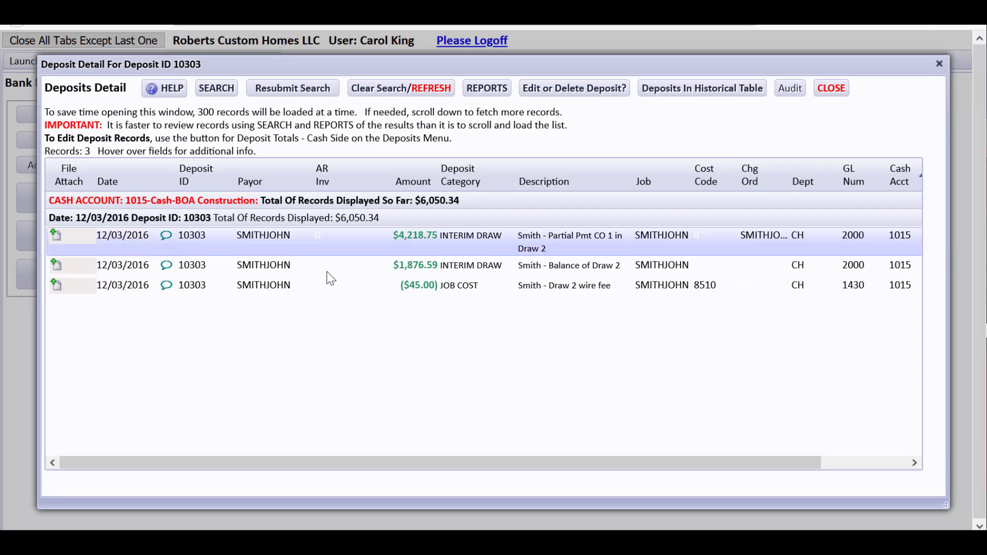
pyautogui.click(840, 91)
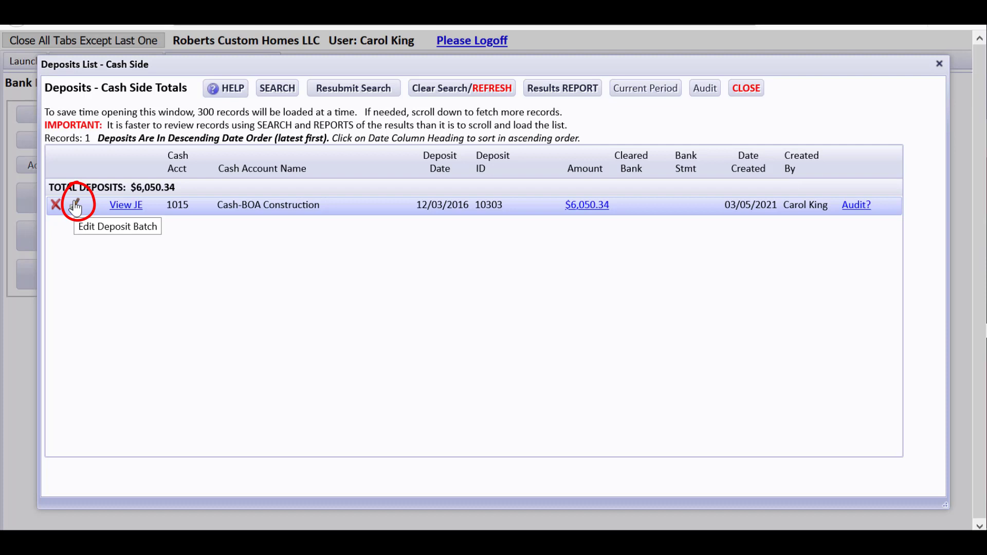
pyautogui.click(747, 89)
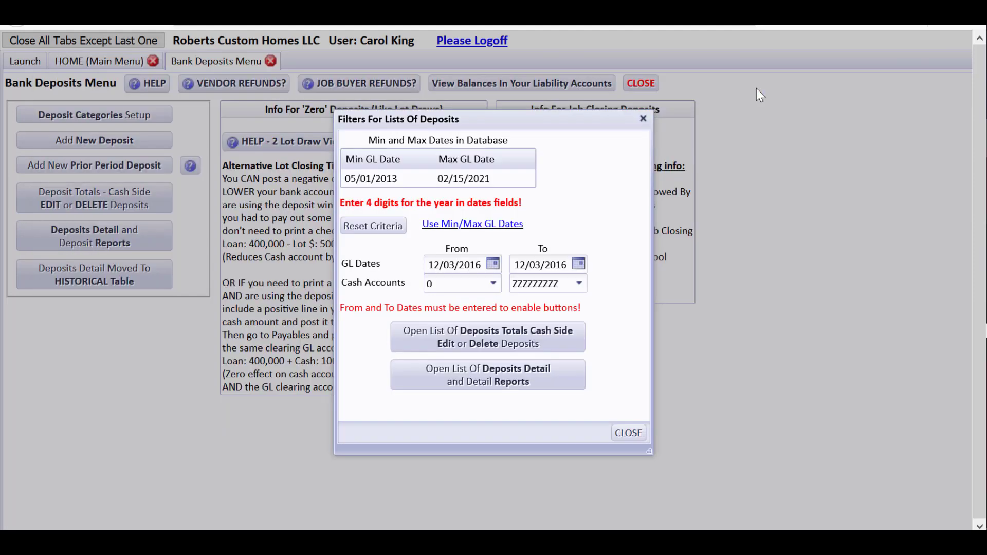
pyautogui.click(625, 431)
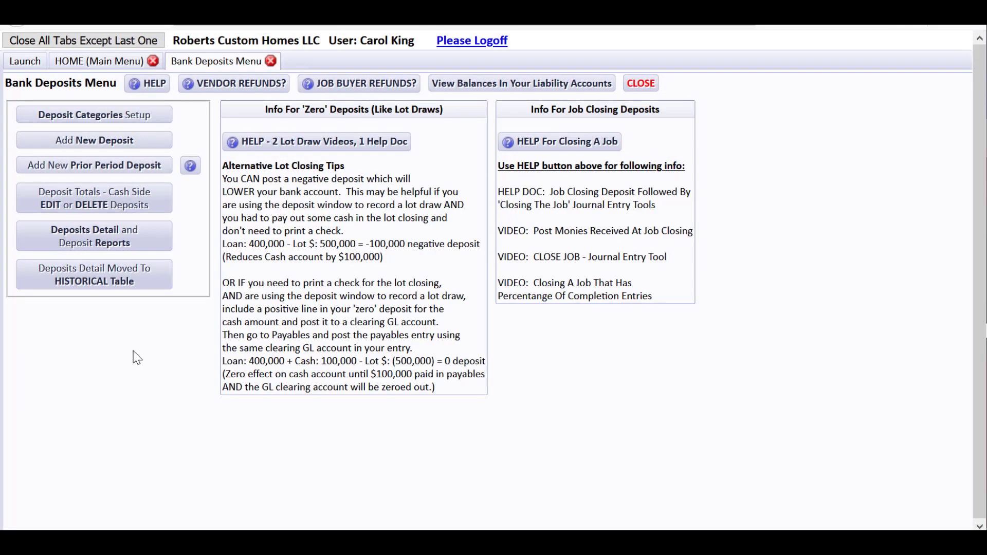